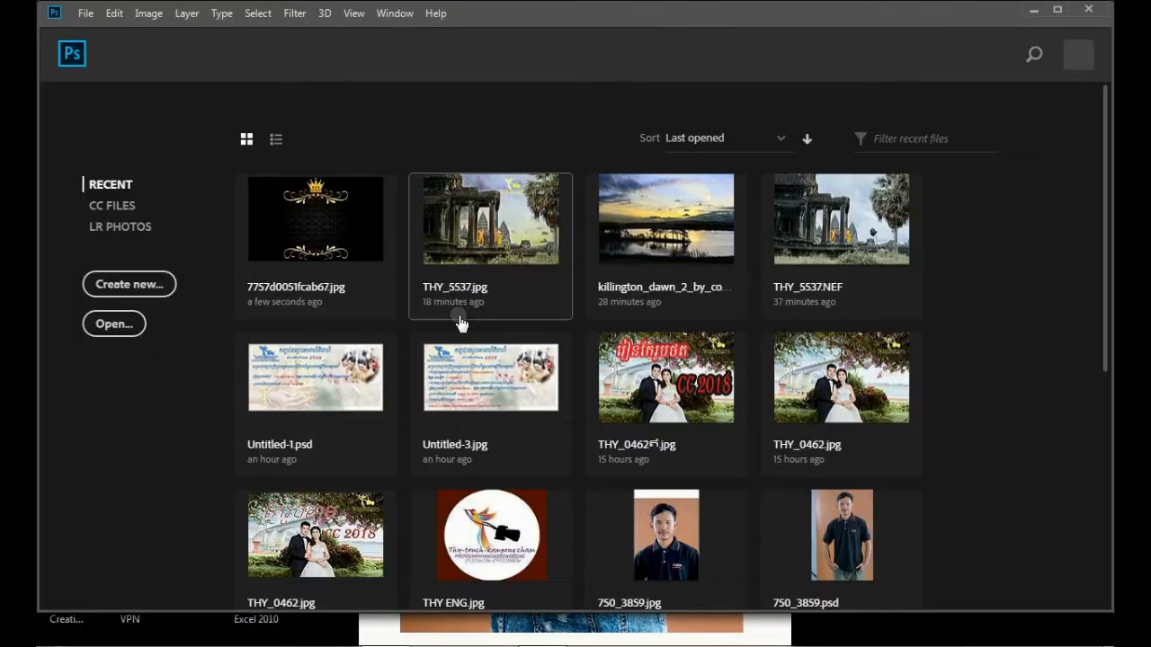
# Open the raw photo THY_5482 from New folder (3) on the thy touch 2t (E:) drive
pyautogui.click(135, 324)
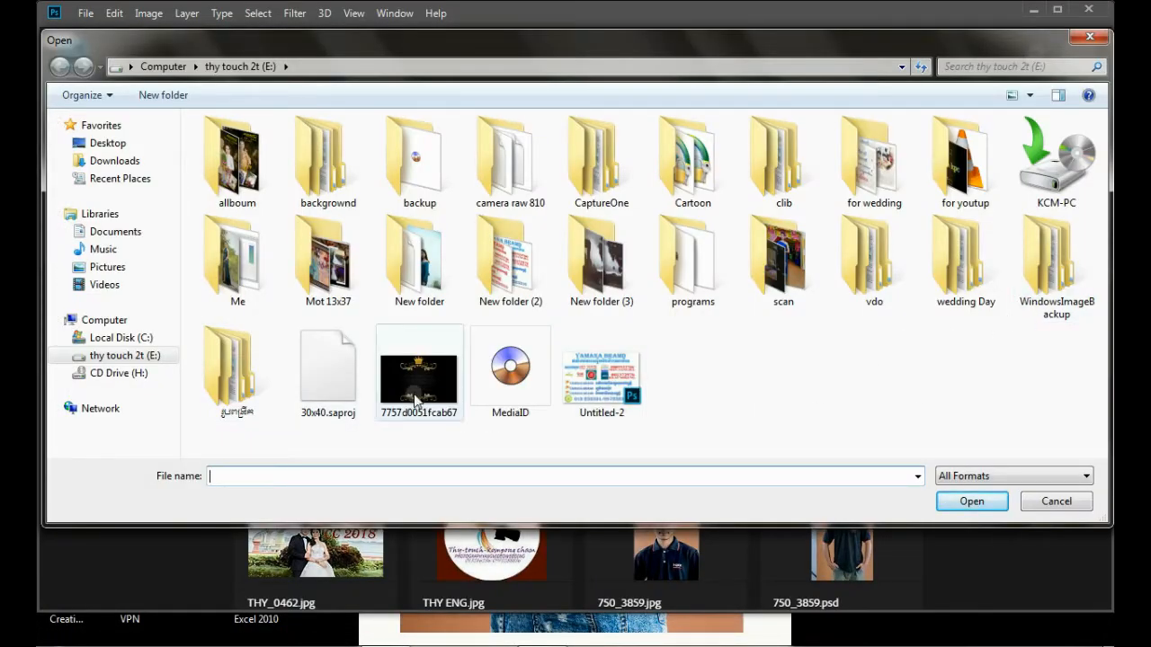
pyautogui.doubleClick(604, 270)
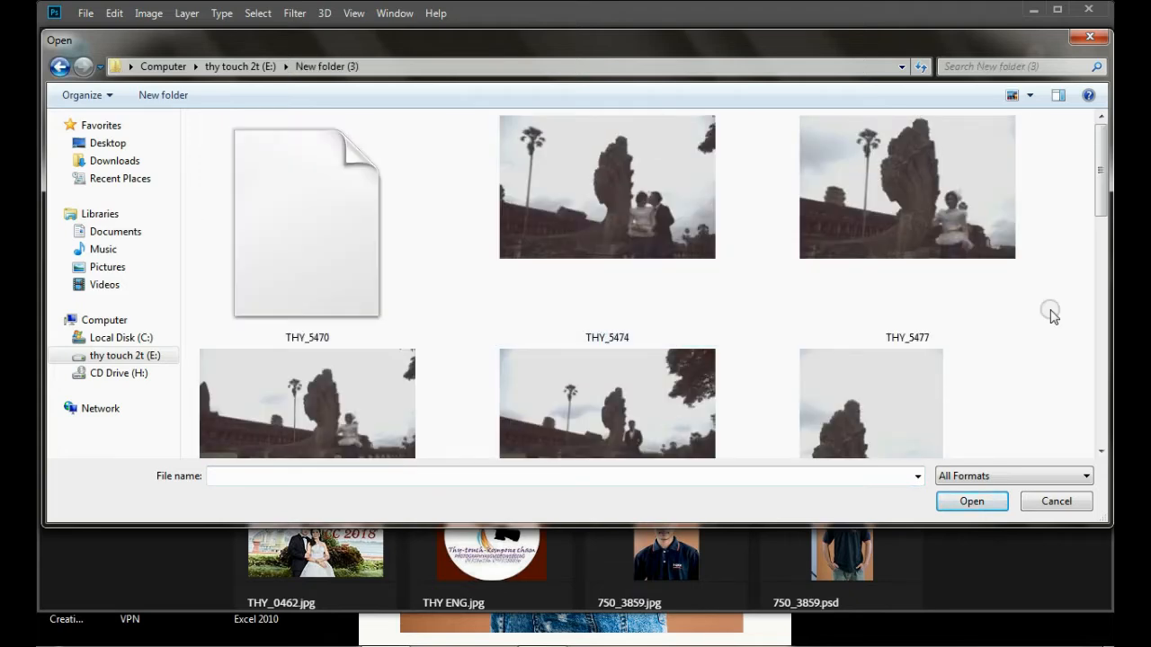
pyautogui.scroll(-2, 828, 442)
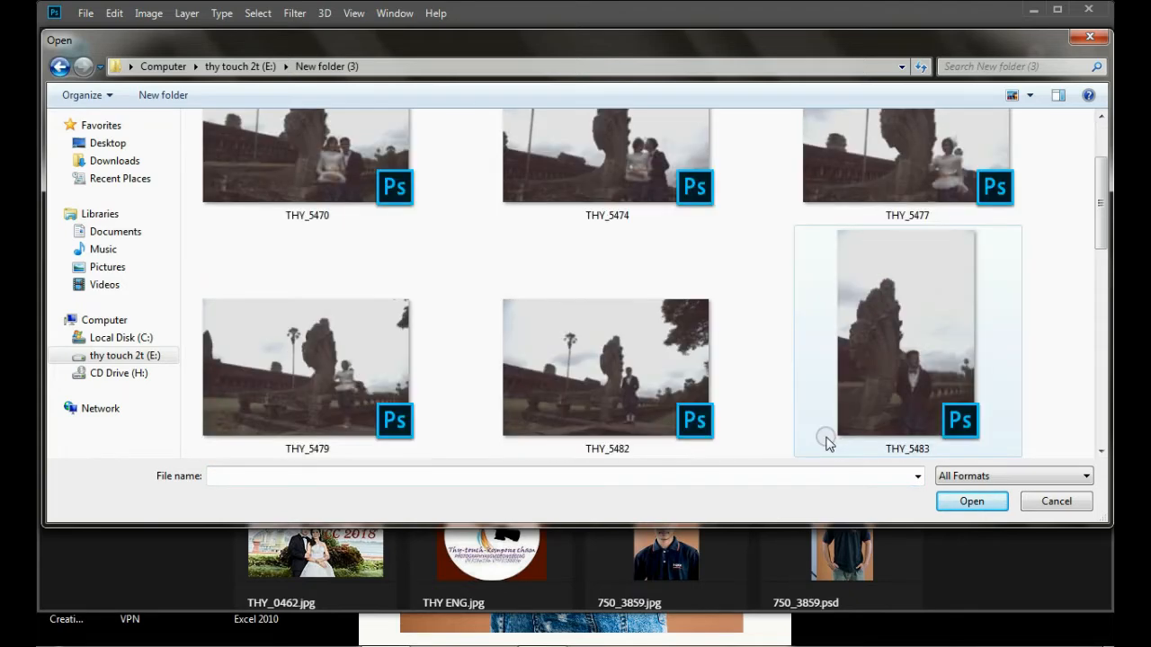
pyautogui.click(658, 348)
pyautogui.scroll(-2, 747, 413)
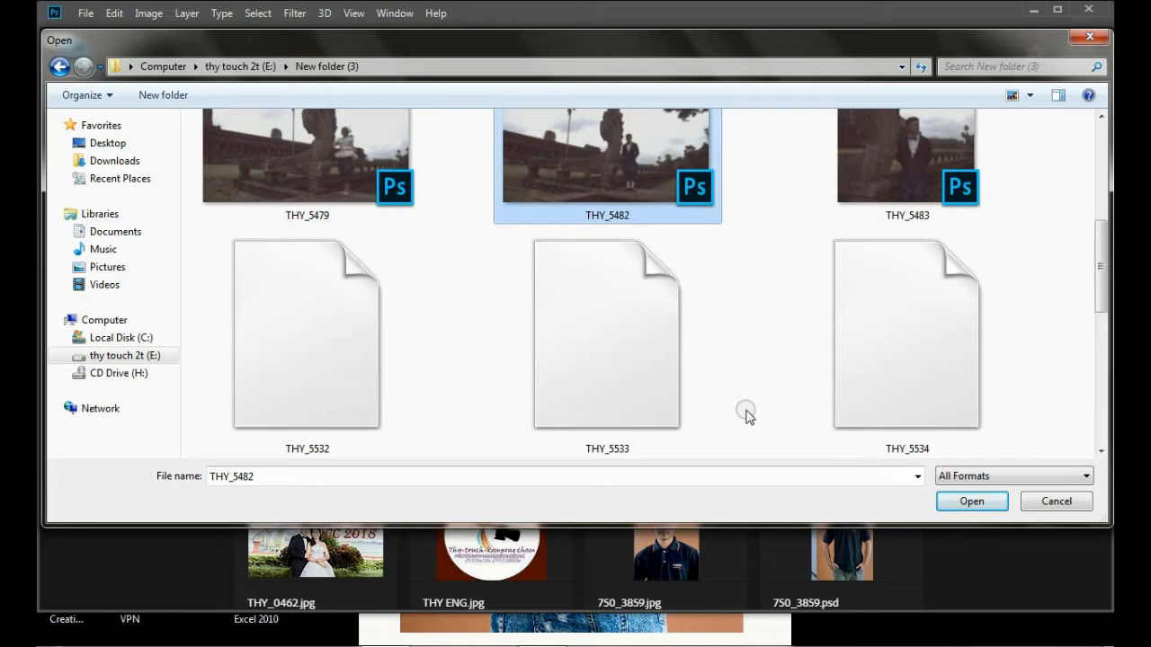
pyautogui.press('Return')
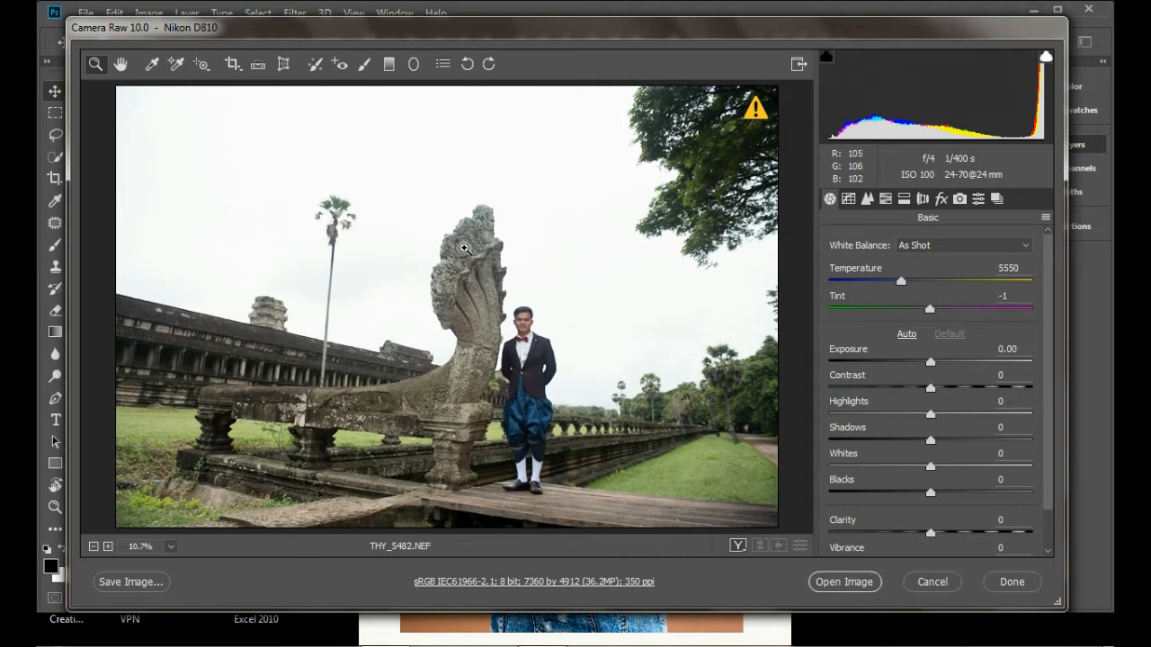
pyautogui.click(526, 334)
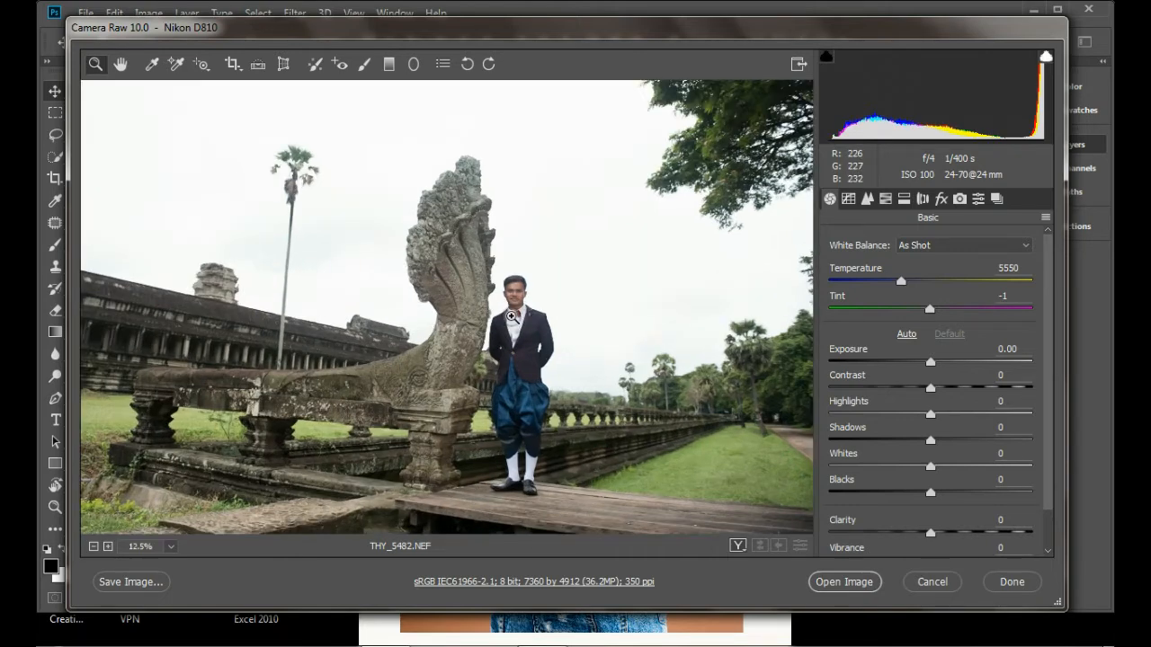
pyautogui.click(503, 306)
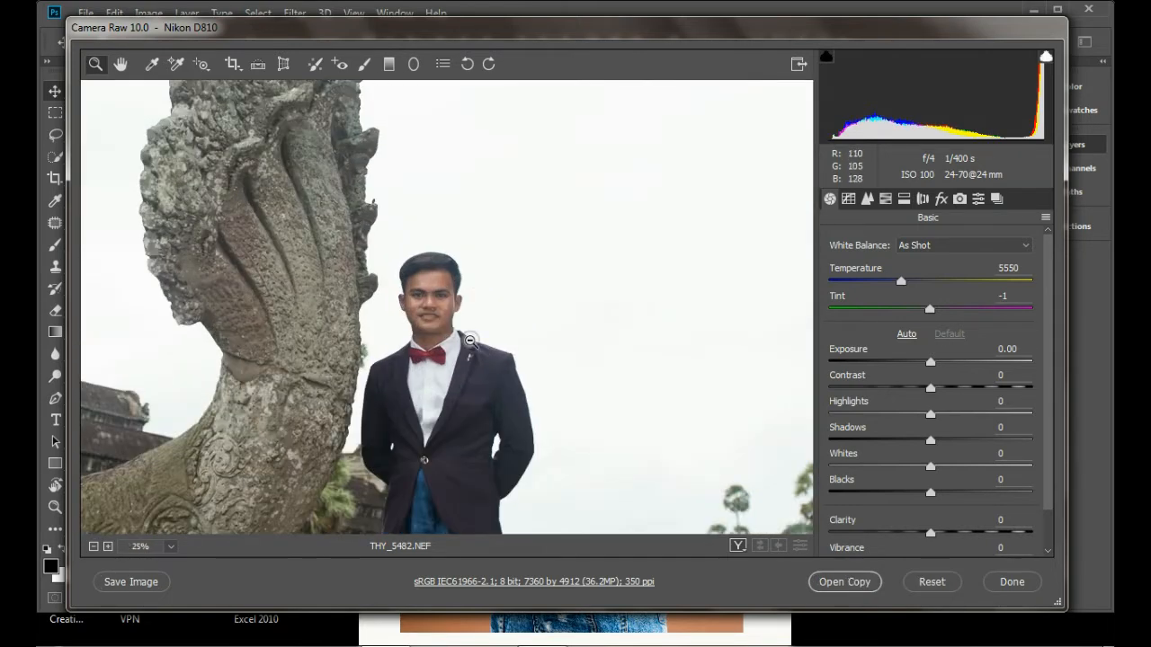
pyautogui.keyDown('alt'); pyautogui.click(481, 344); pyautogui.keyUp('alt')
pyautogui.keyDown('alt'); pyautogui.click(481, 344); pyautogui.keyUp('alt')
pyautogui.keyDown('alt'); pyautogui.click(481, 344); pyautogui.keyUp('alt')
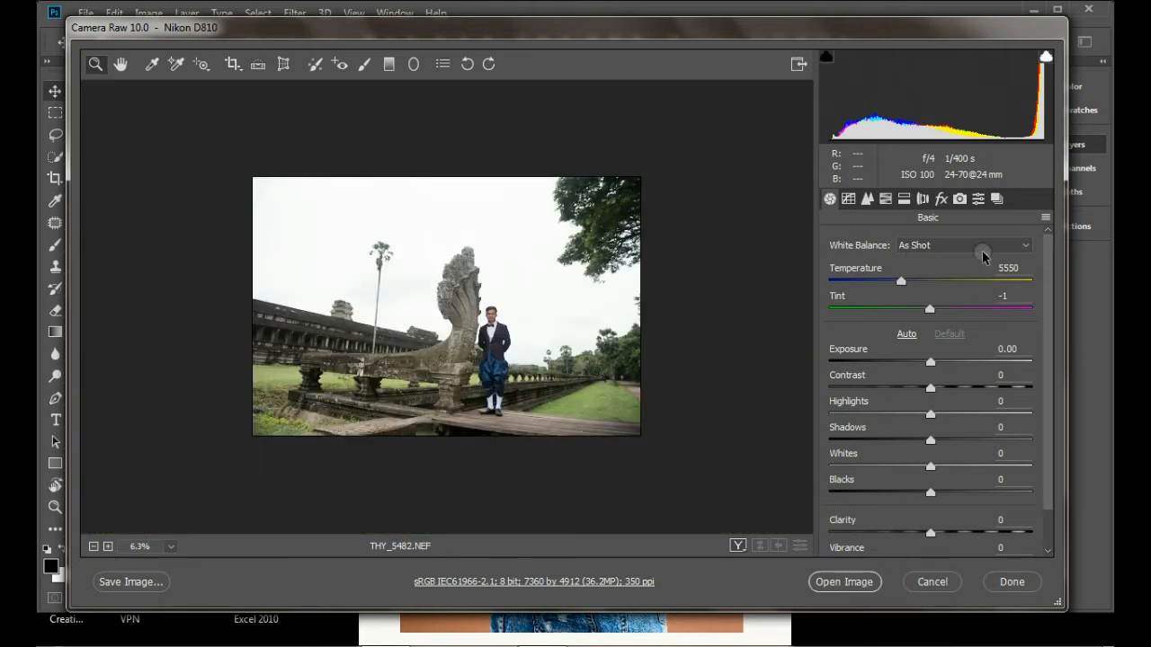
# Compare the wedding presets on the raw photo and apply the preset pree weding 05
pyautogui.click(978, 199)
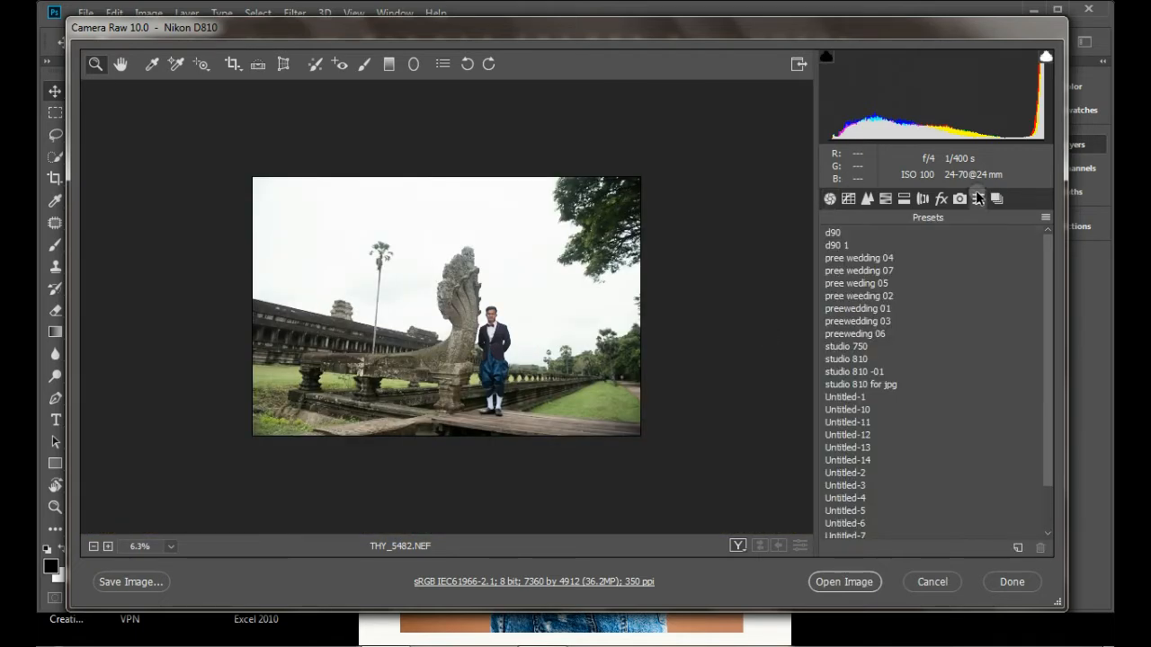
pyautogui.click(867, 258)
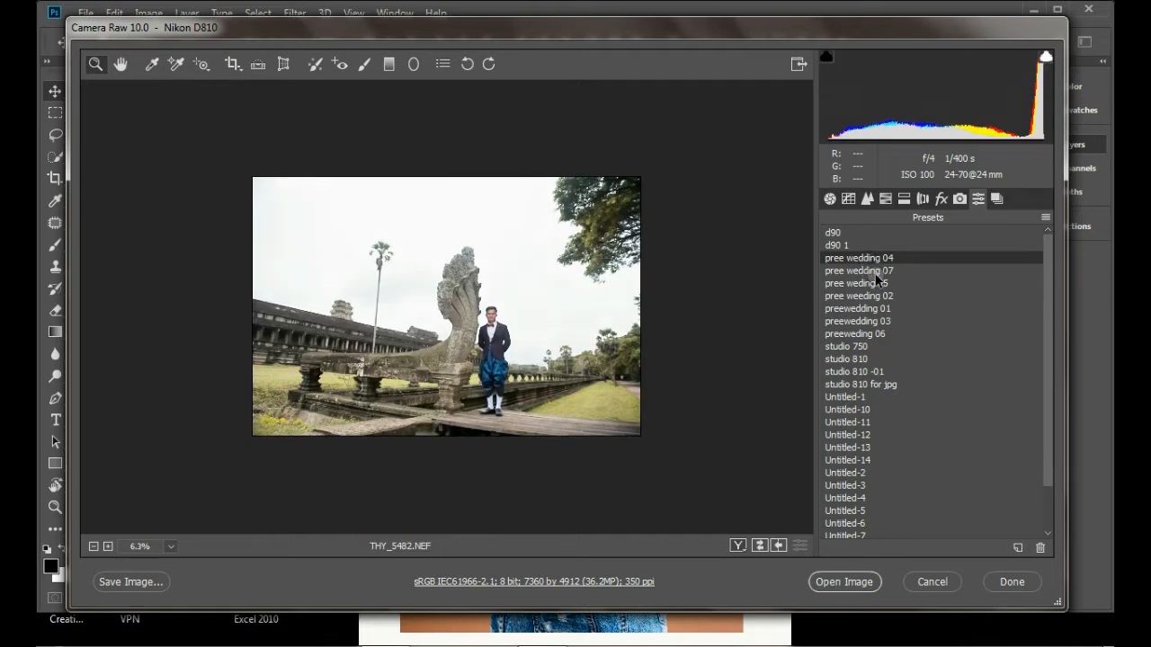
pyautogui.click(877, 273)
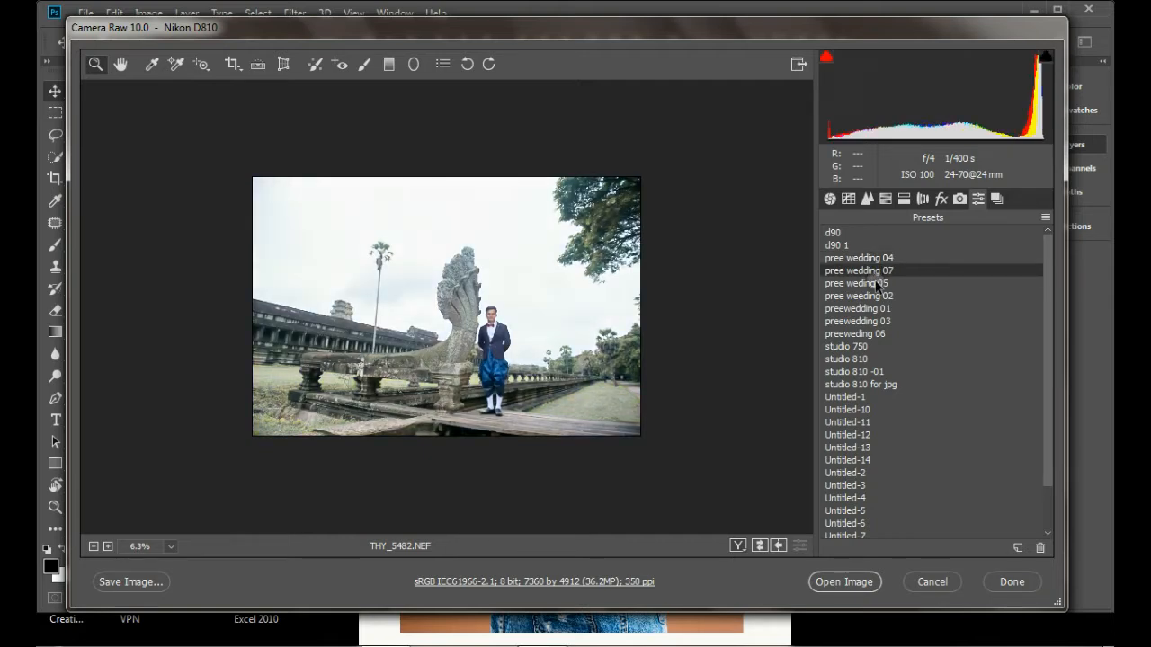
pyautogui.click(878, 284)
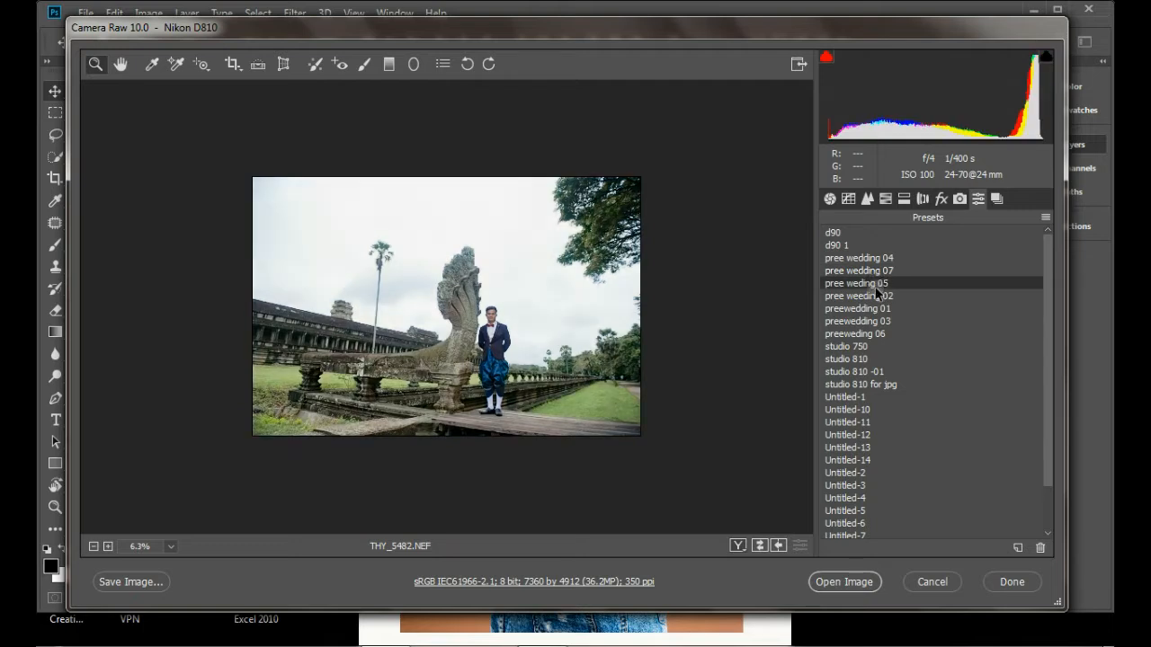
pyautogui.click(877, 297)
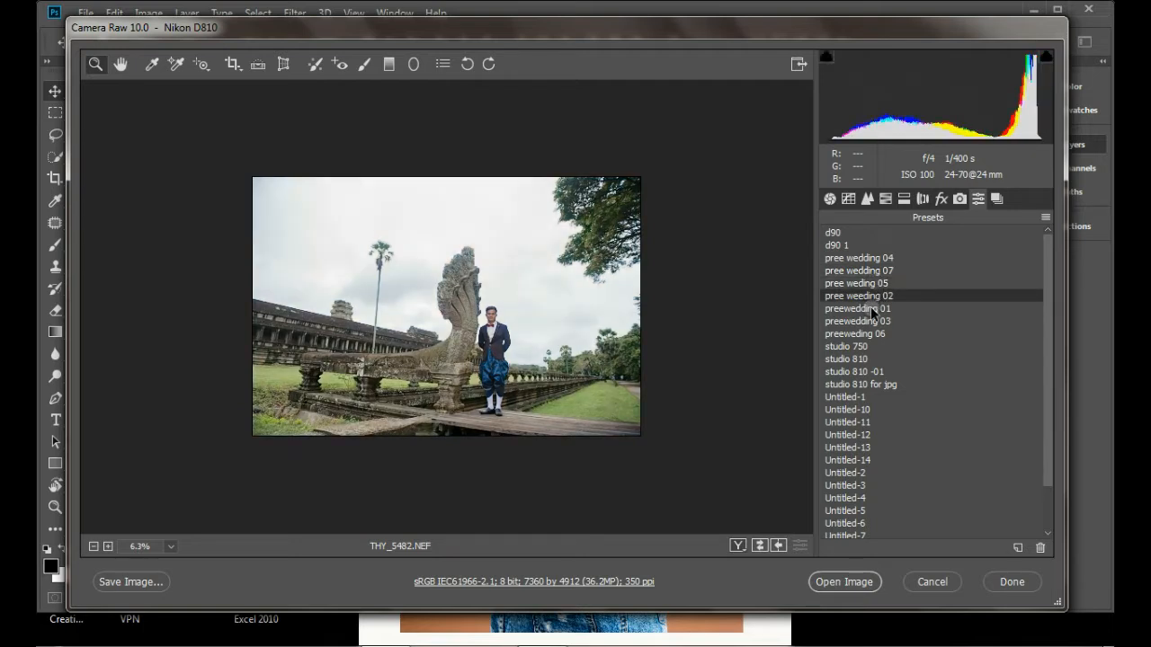
pyautogui.click(870, 308)
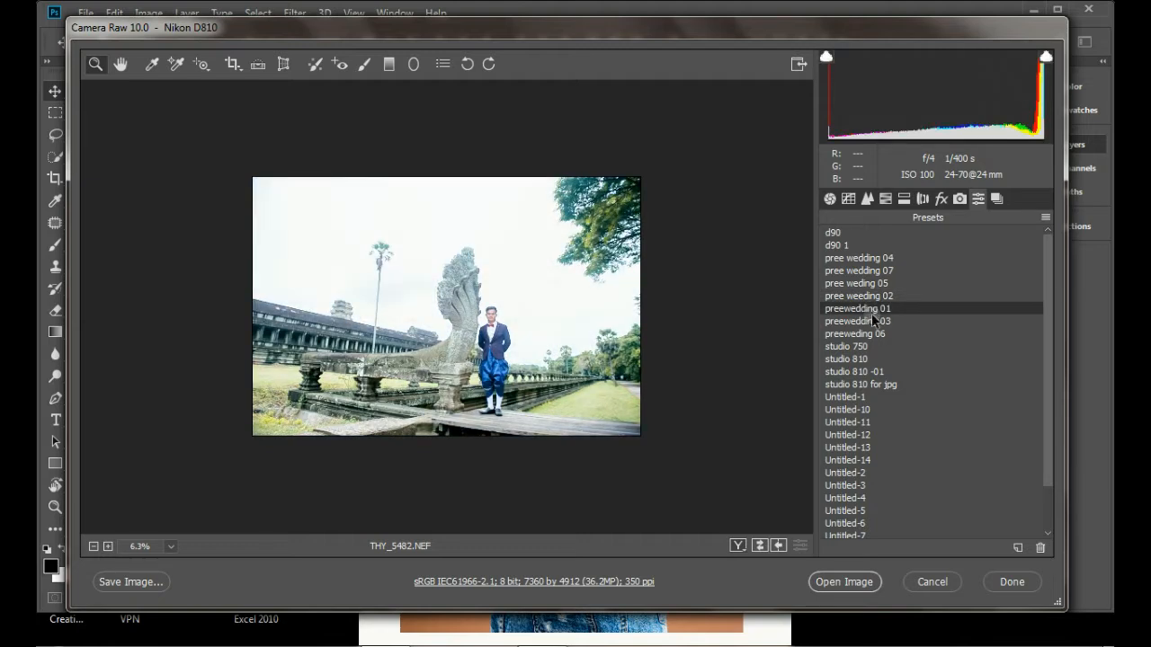
pyautogui.click(873, 322)
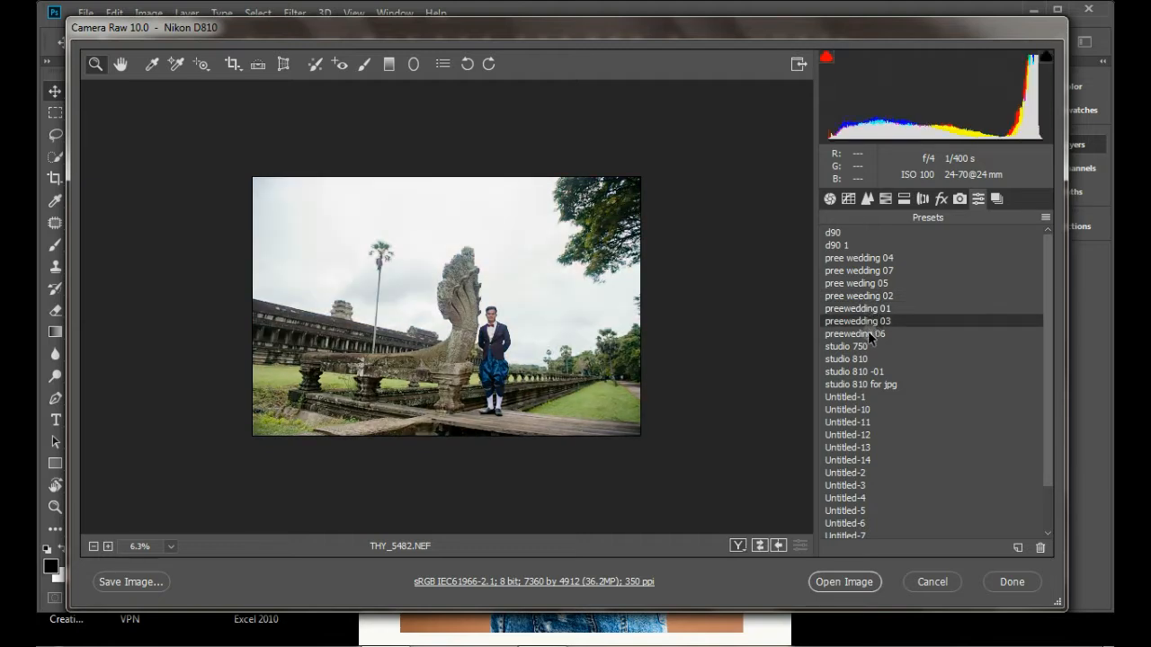
pyautogui.click(868, 332)
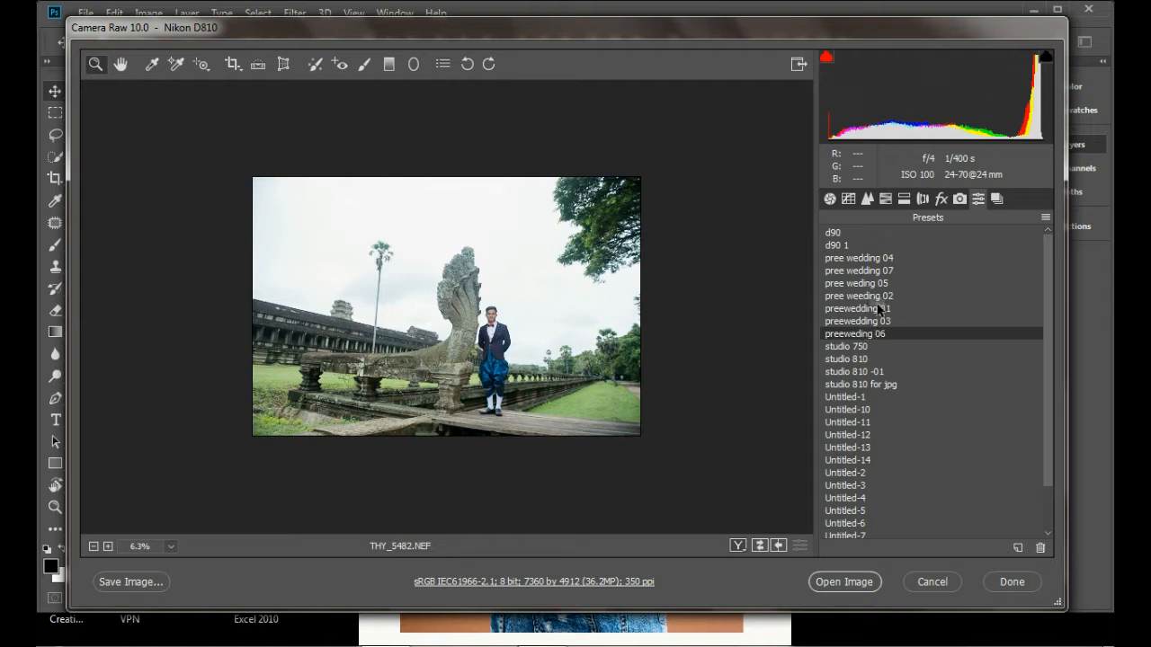
pyautogui.click(879, 297)
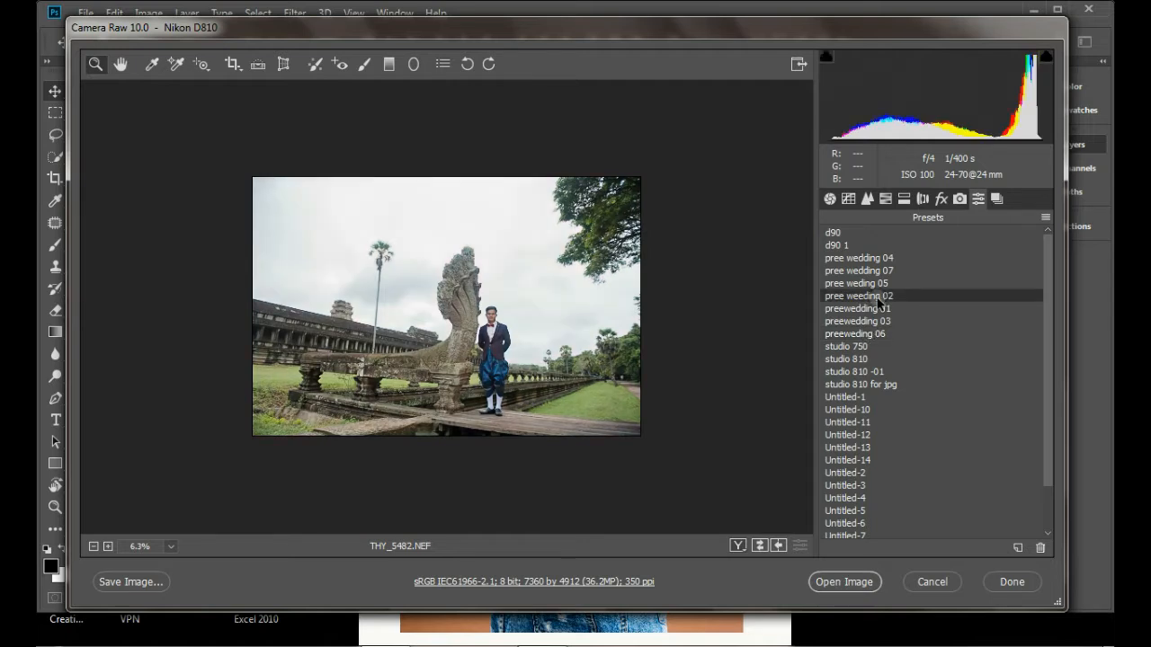
pyautogui.click(878, 284)
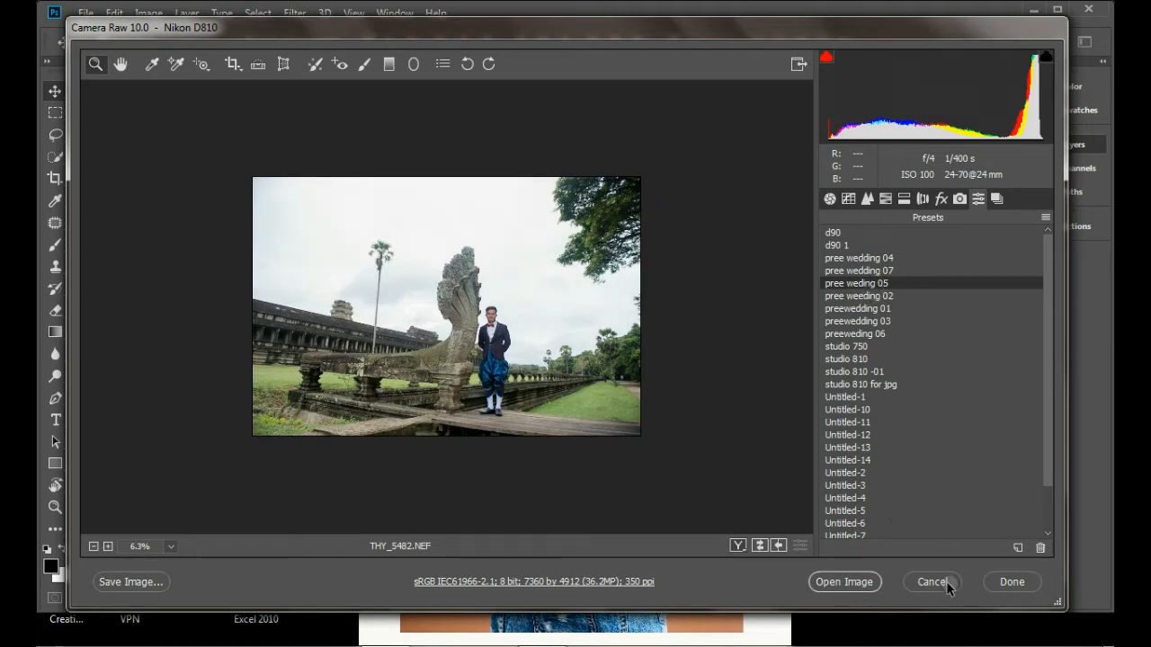
# Set Temperature to 5350, Contrast to -5, Highlights to -90, Shadows to +20 and Whites to -11
pyautogui.click(830, 198)
pyautogui.click(490, 324)
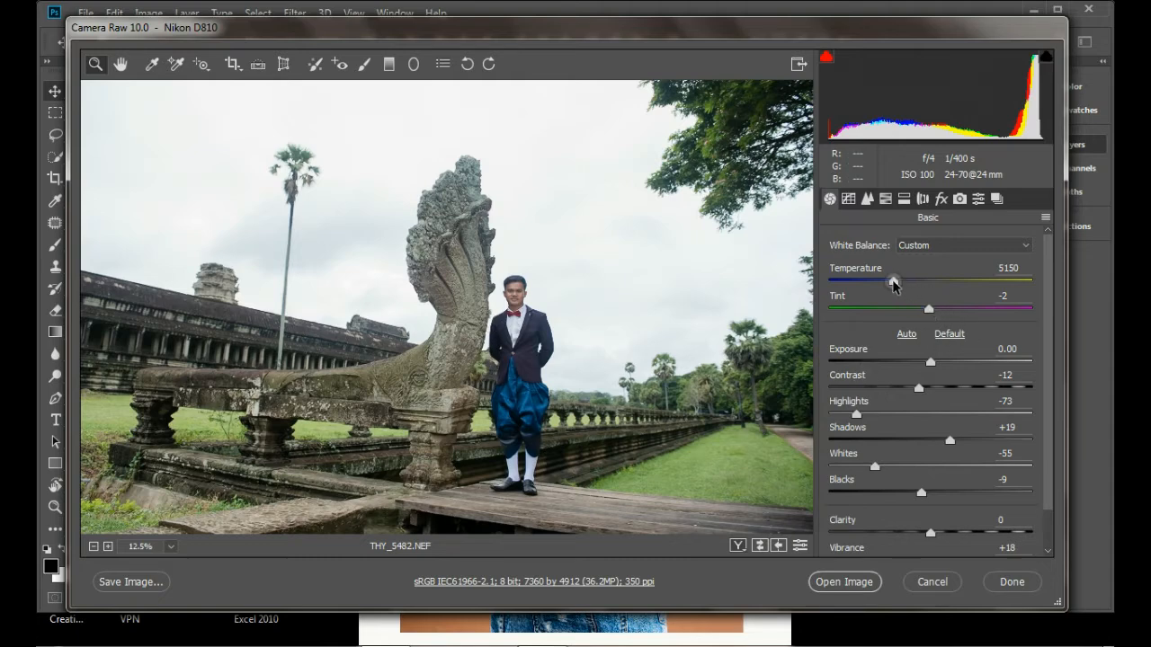
pyautogui.moveTo(894, 281); pyautogui.dragTo(898, 281)
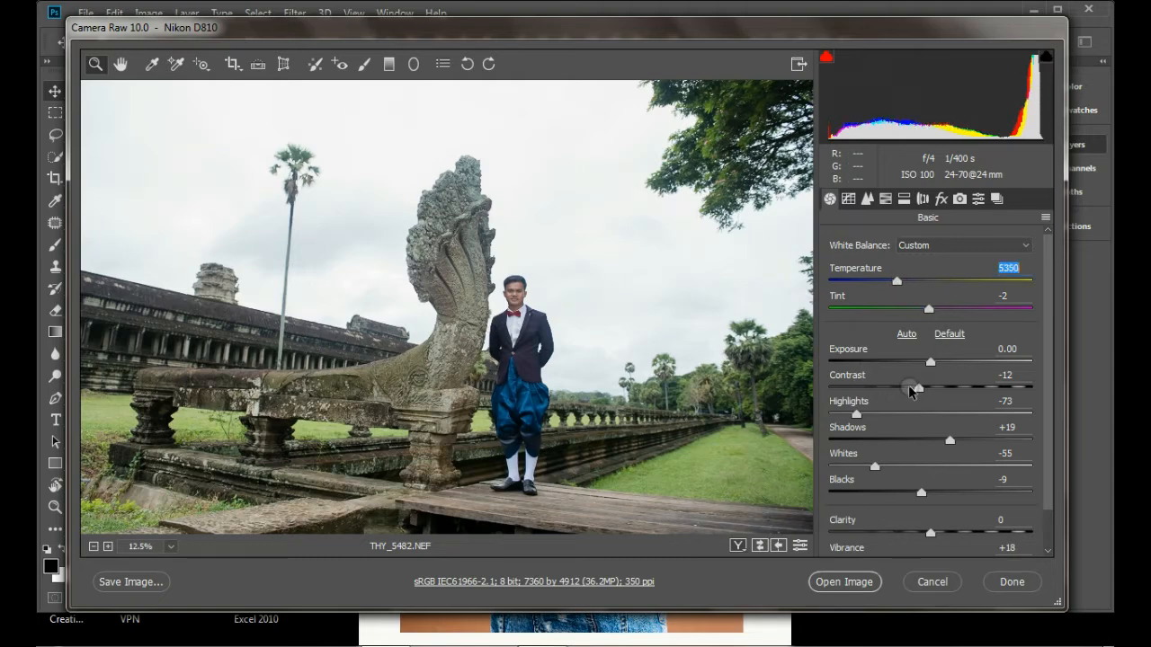
pyautogui.moveTo(918, 389); pyautogui.dragTo(927, 391)
pyautogui.moveTo(857, 415); pyautogui.dragTo(830, 416)
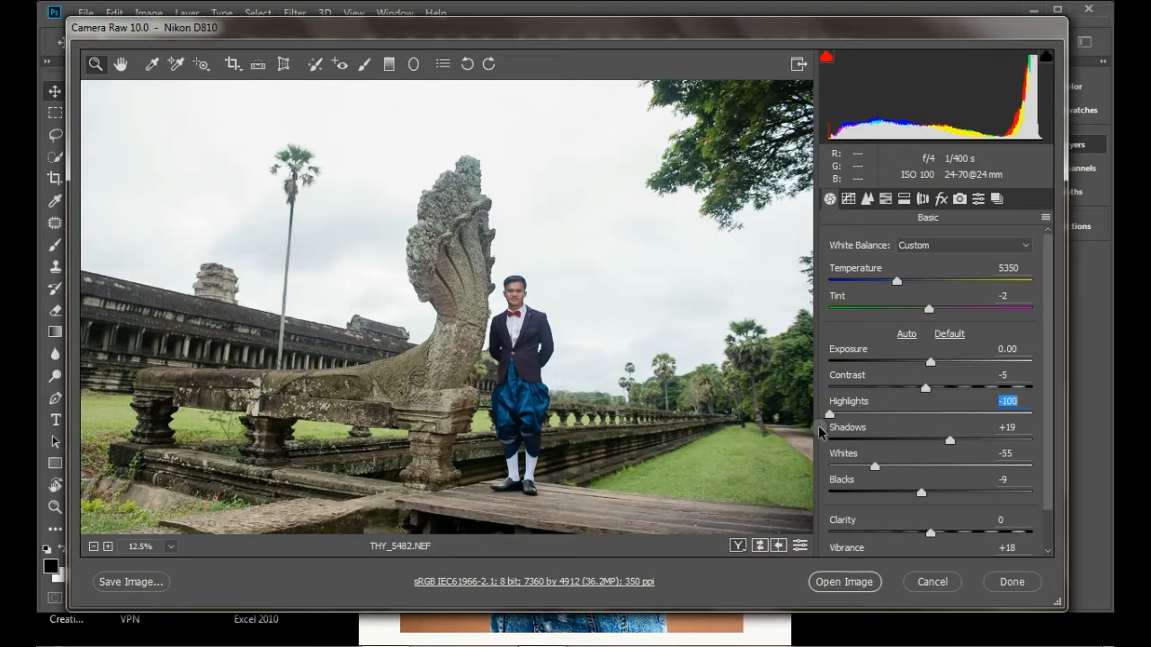
pyautogui.moveTo(875, 467); pyautogui.dragTo(920, 489)
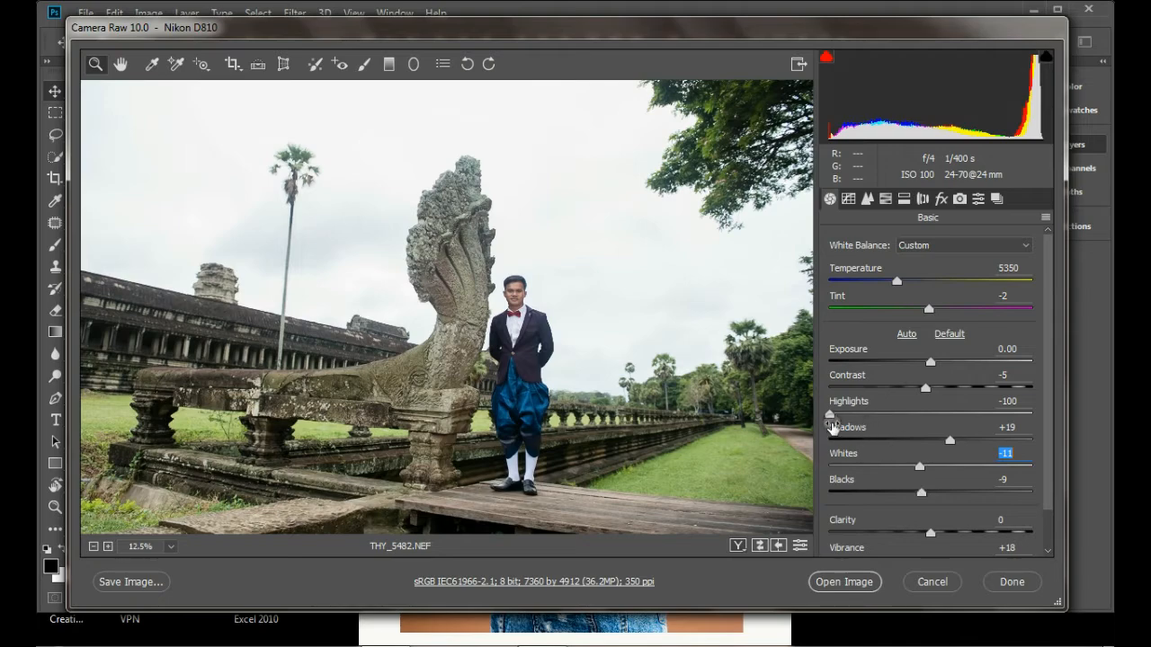
pyautogui.moveTo(829, 414); pyautogui.dragTo(839, 414)
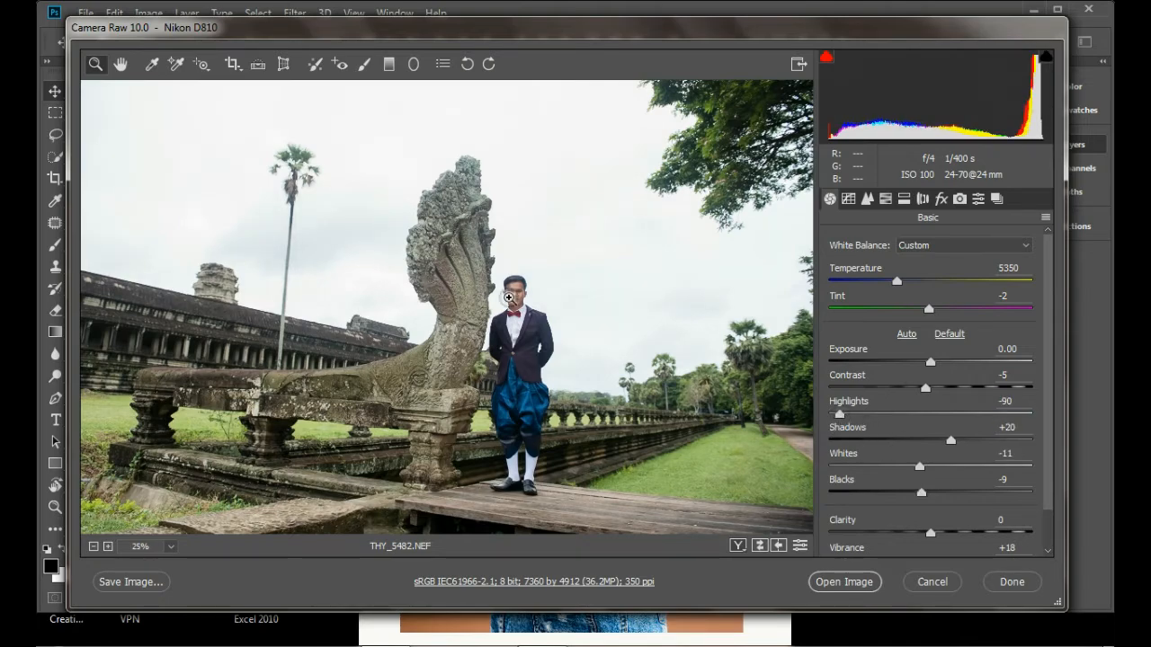
# Set Blacks to -18, Exposure to -0.10 and Clarity to -5, and open the developed photo as an image
pyautogui.click(508, 298)
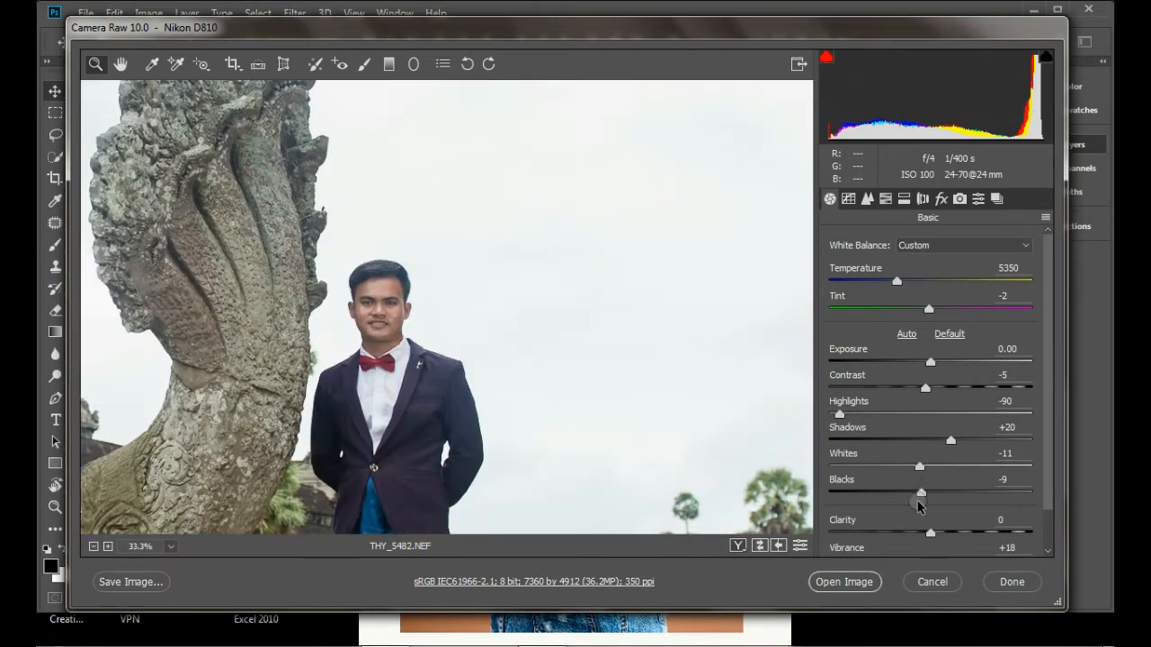
pyautogui.moveTo(921, 493); pyautogui.dragTo(913, 497)
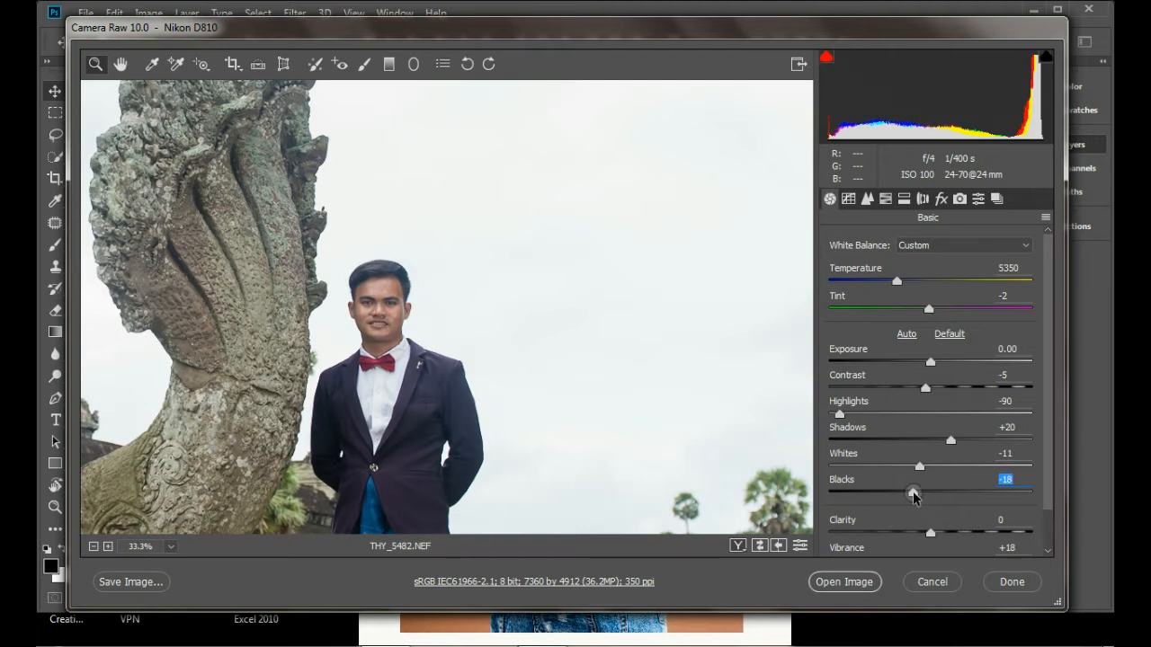
pyautogui.click(861, 198)
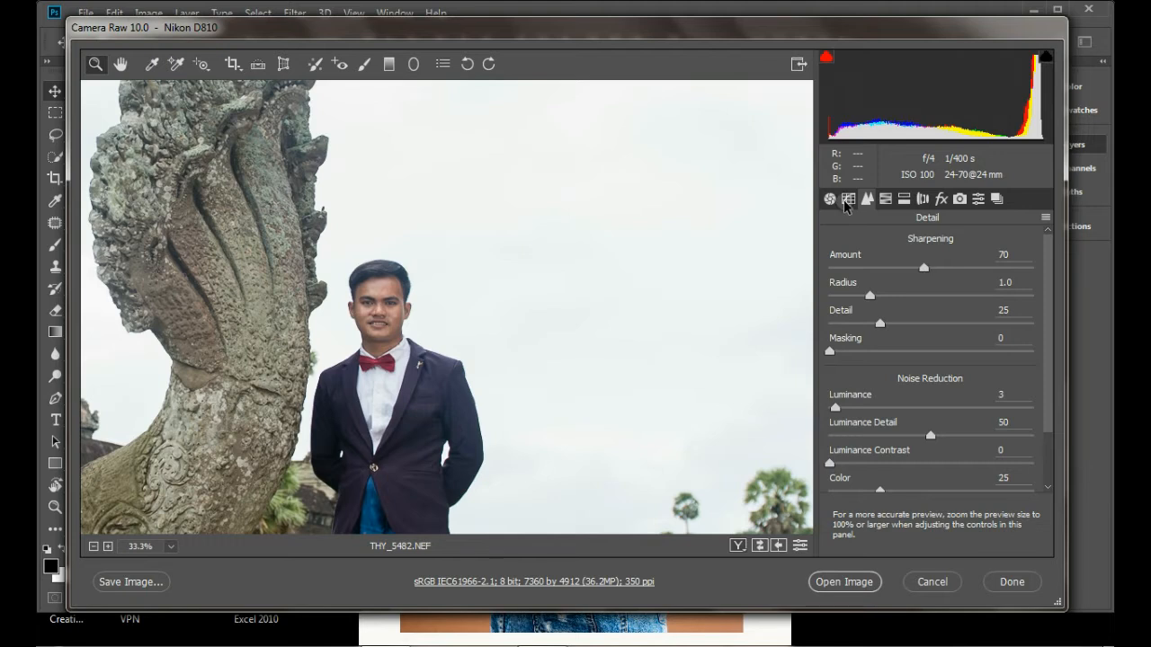
pyautogui.click(848, 199)
pyautogui.click(829, 198)
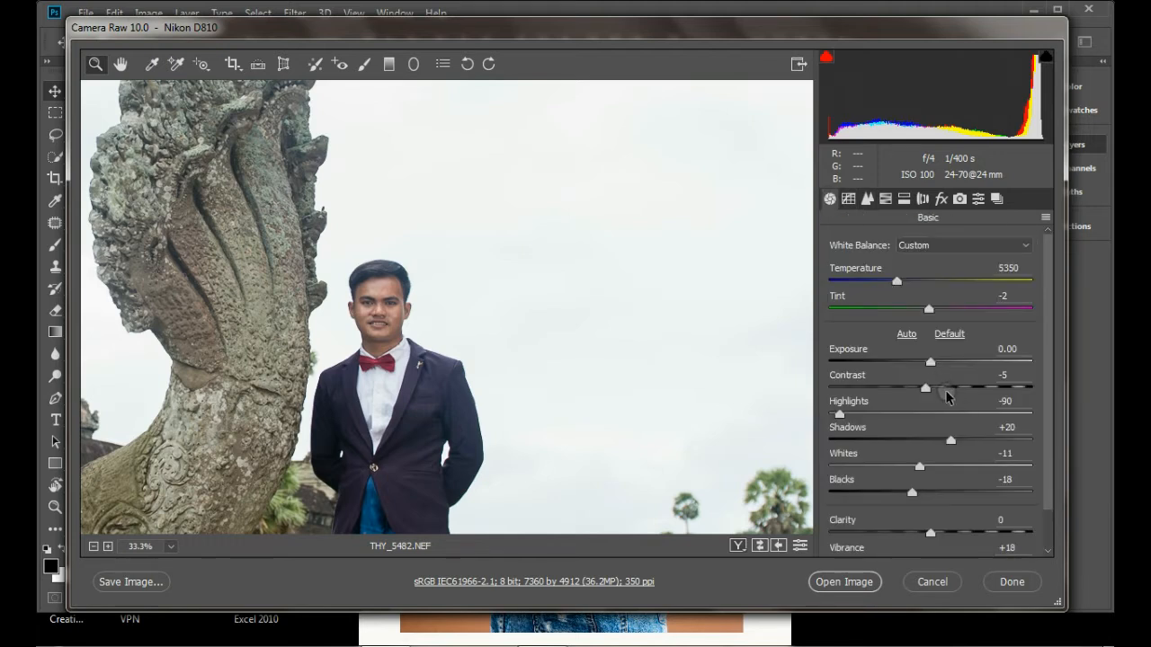
pyautogui.moveTo(930, 362); pyautogui.dragTo(929, 365)
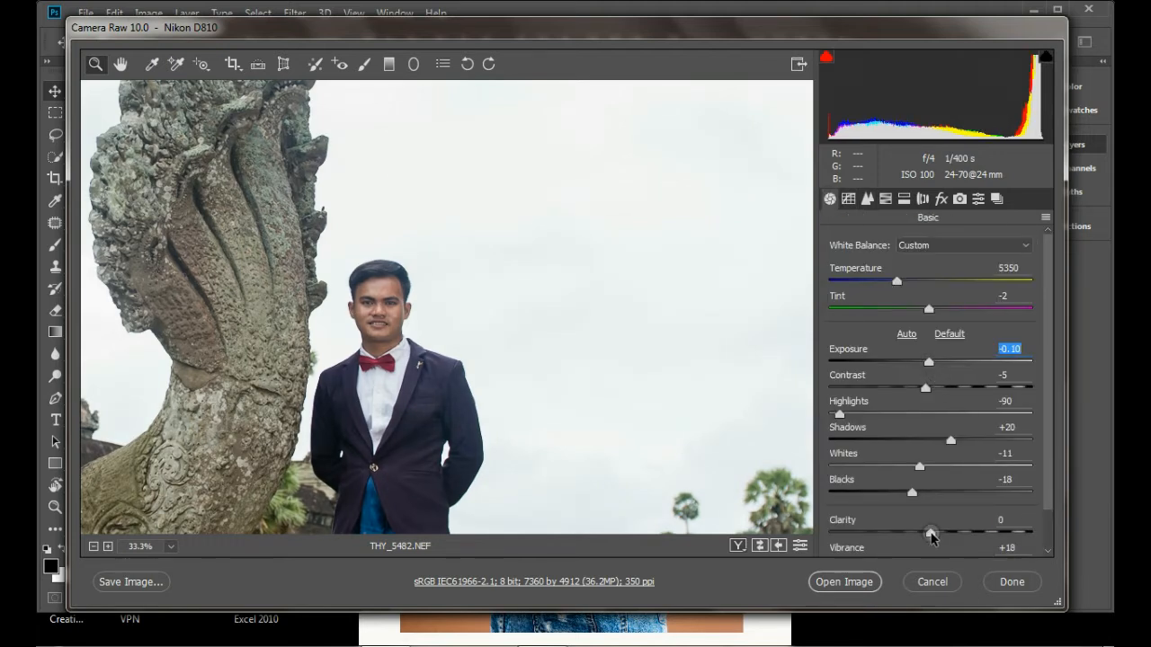
pyautogui.moveTo(931, 536); pyautogui.dragTo(927, 536)
pyautogui.scroll(-2, 1057, 420)
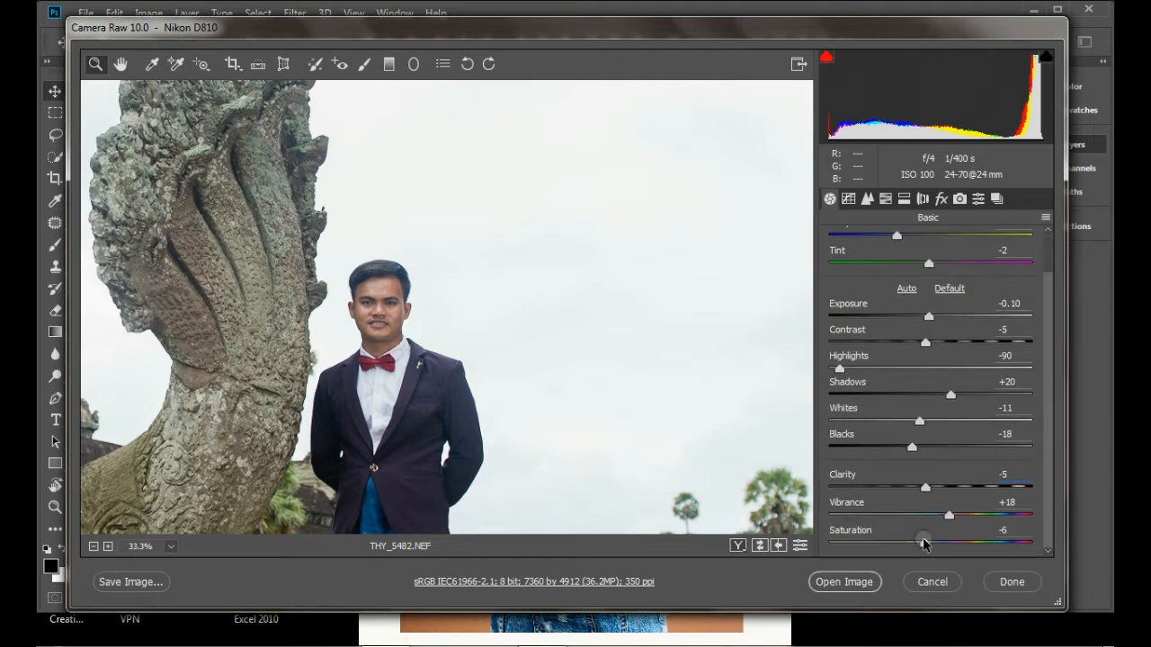
pyautogui.click(859, 583)
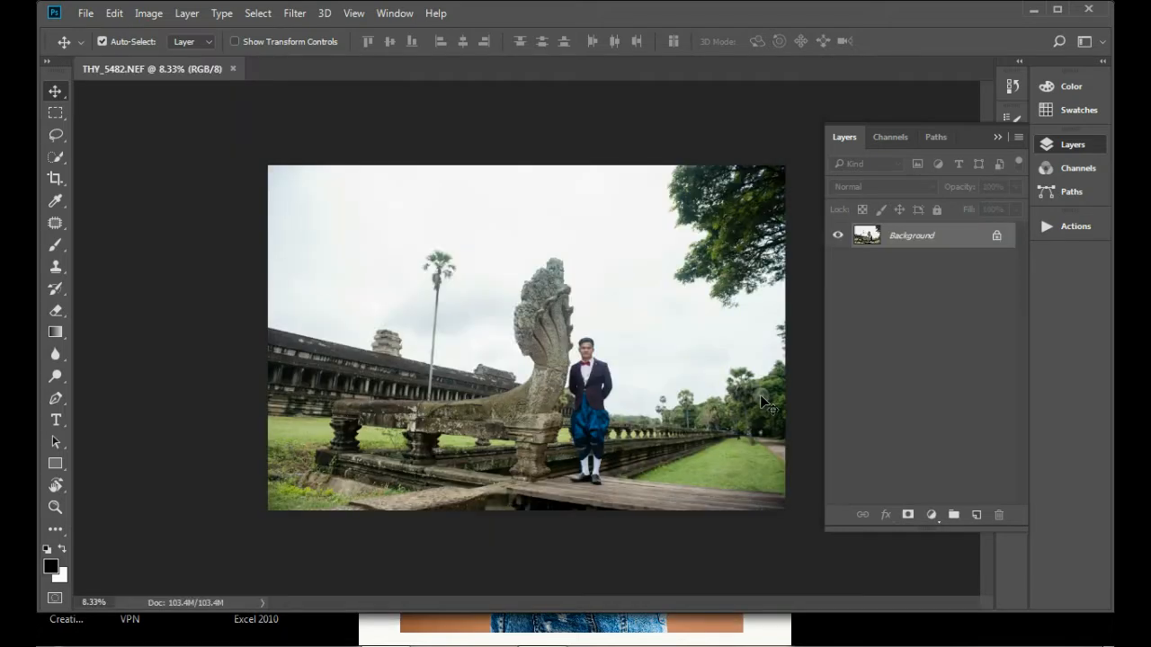
# Examine the man and the stone statue up close in the opened photo
pyautogui.keyDown('ctrl'); pyautogui.click(614, 334); pyautogui.keyUp('ctrl')
pyautogui.keyDown('ctrl'); pyautogui.click(614, 333); pyautogui.keyUp('ctrl')
pyautogui.keyDown('ctrl'); pyautogui.click(615, 333); pyautogui.keyUp('ctrl')
pyautogui.keyDown('ctrl'); pyautogui.click(614, 333); pyautogui.keyUp('ctrl')
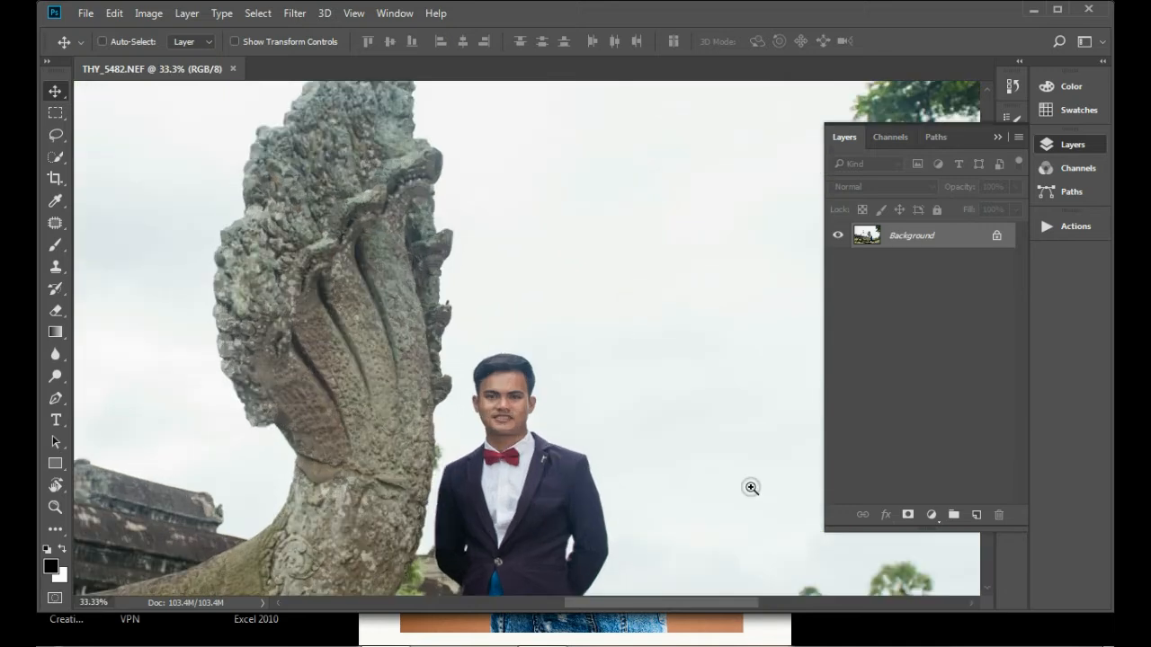
pyautogui.moveTo(693, 450); pyautogui.dragTo(618, 350)
pyautogui.keyDown('alt'); pyautogui.click(616, 351); pyautogui.keyUp('alt')
pyautogui.keyDown('alt'); pyautogui.click(616, 351); pyautogui.keyUp('alt')
pyautogui.keyDown('alt'); pyautogui.click(615, 351); pyautogui.keyUp('alt')
pyautogui.keyDown('alt'); pyautogui.click(615, 352); pyautogui.keyUp('alt')
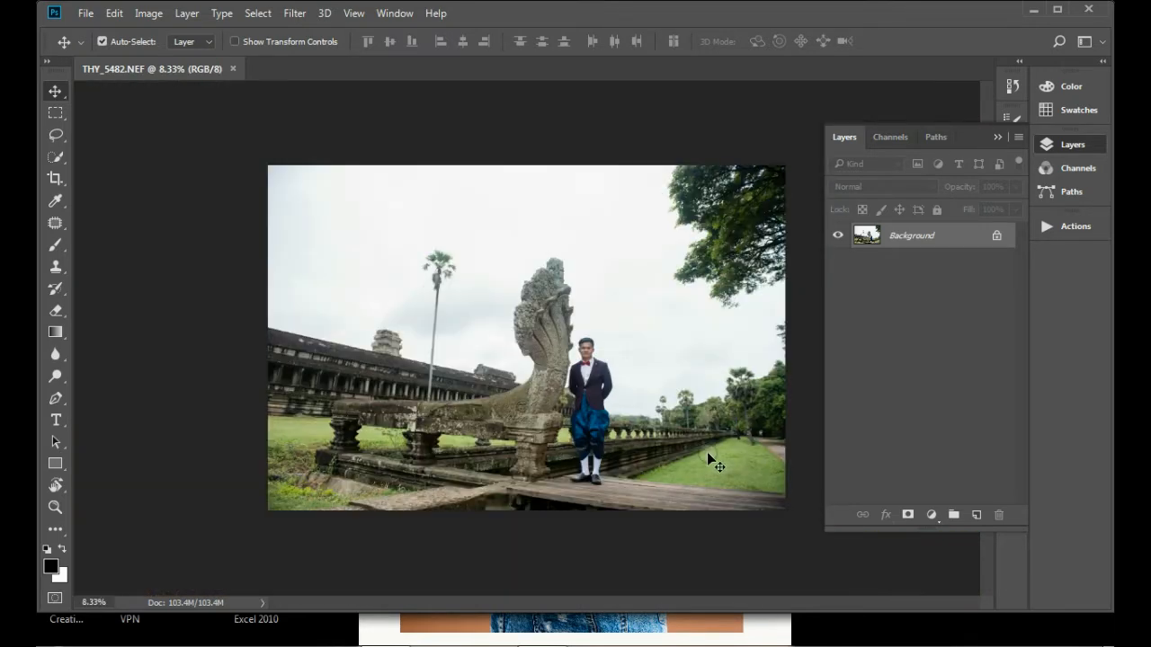
# Free-transform the whole photo to about 105% scale and rotate it by -1.27°, leaving nothing selected
pyautogui.hotkey('ctrl', 'a')
pyautogui.hotkey('ctrl', 't')
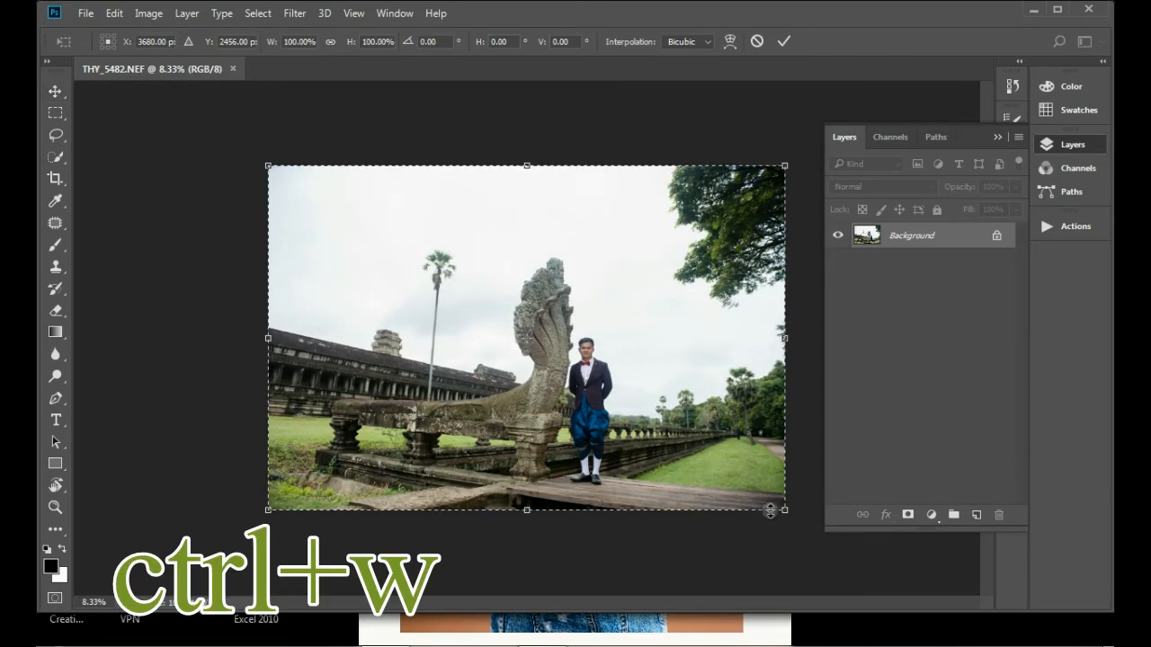
pyautogui.moveTo(785, 510); pyautogui.dragTo(797, 519)
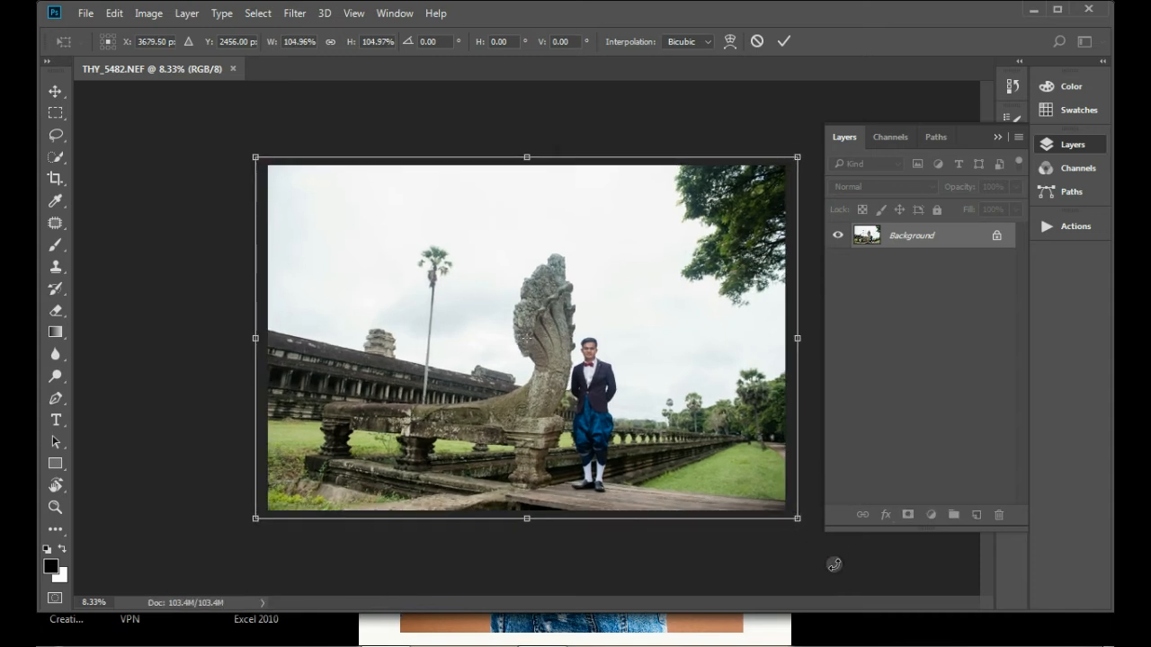
pyautogui.moveTo(834, 565); pyautogui.dragTo(836, 565)
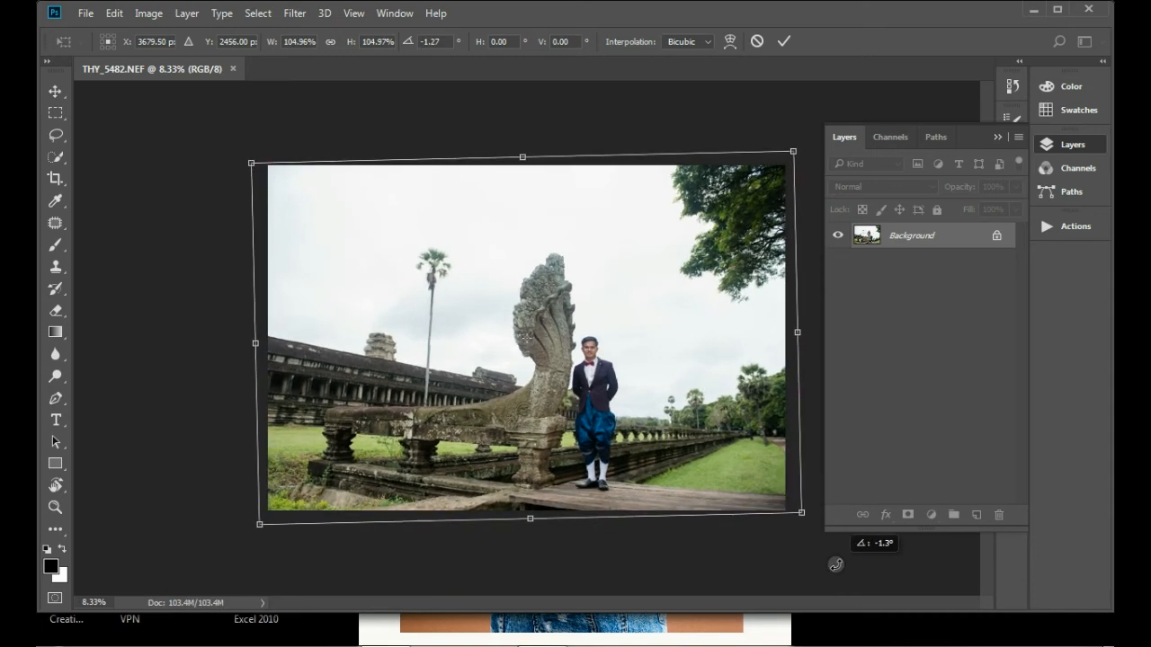
pyautogui.doubleClick(629, 342)
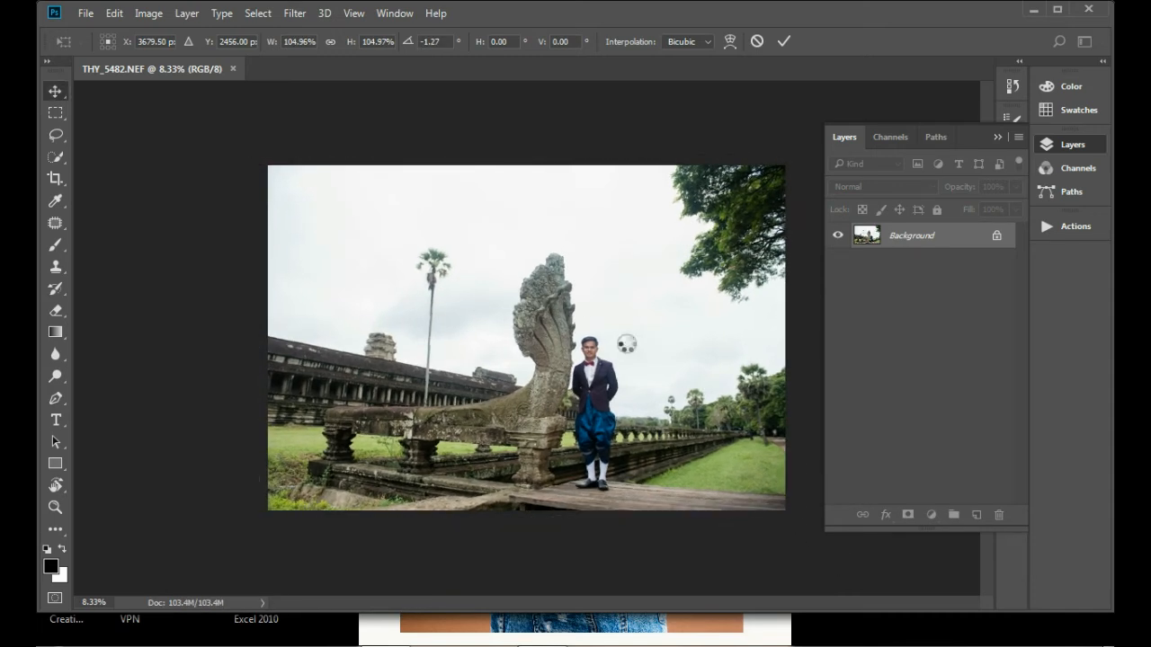
pyautogui.hotkey('ctrl', 'd')
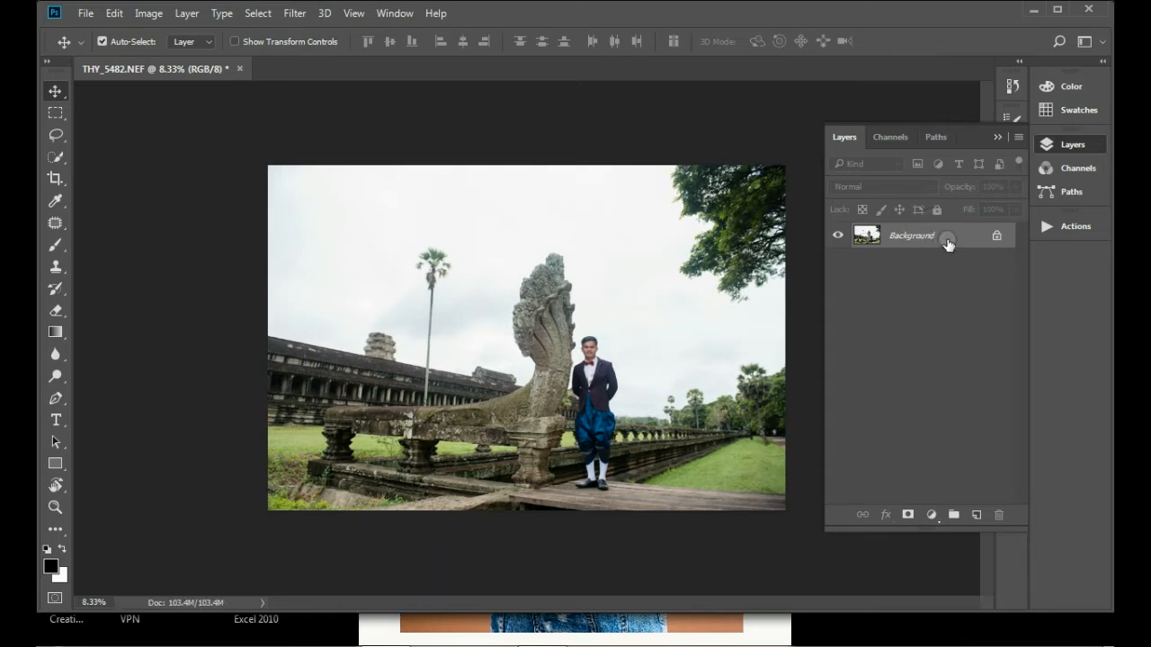
# Duplicate the Background layer and select the man's head on the copy with the Quick Selection tool
pyautogui.moveTo(951, 239); pyautogui.dragTo(974, 516)
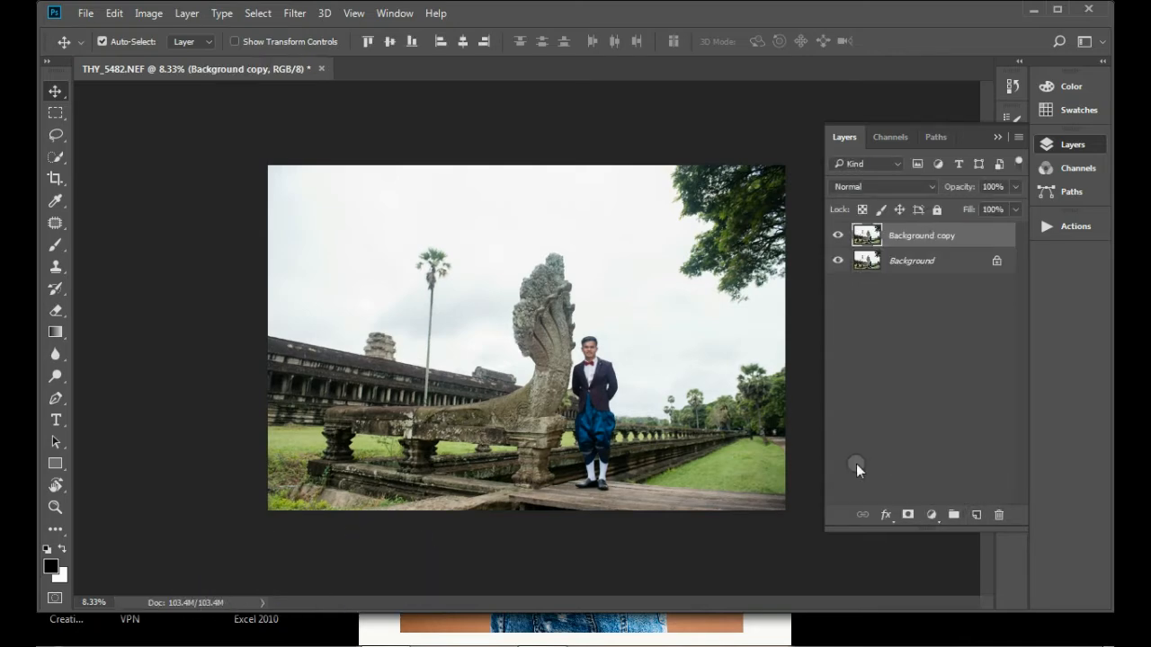
pyautogui.keyDown('ctrl'); pyautogui.click(589, 379); pyautogui.keyUp('ctrl')
pyautogui.keyDown('ctrl'); pyautogui.click(589, 379); pyautogui.keyUp('ctrl')
pyautogui.keyDown('ctrl'); pyautogui.click(589, 379); pyautogui.keyUp('ctrl')
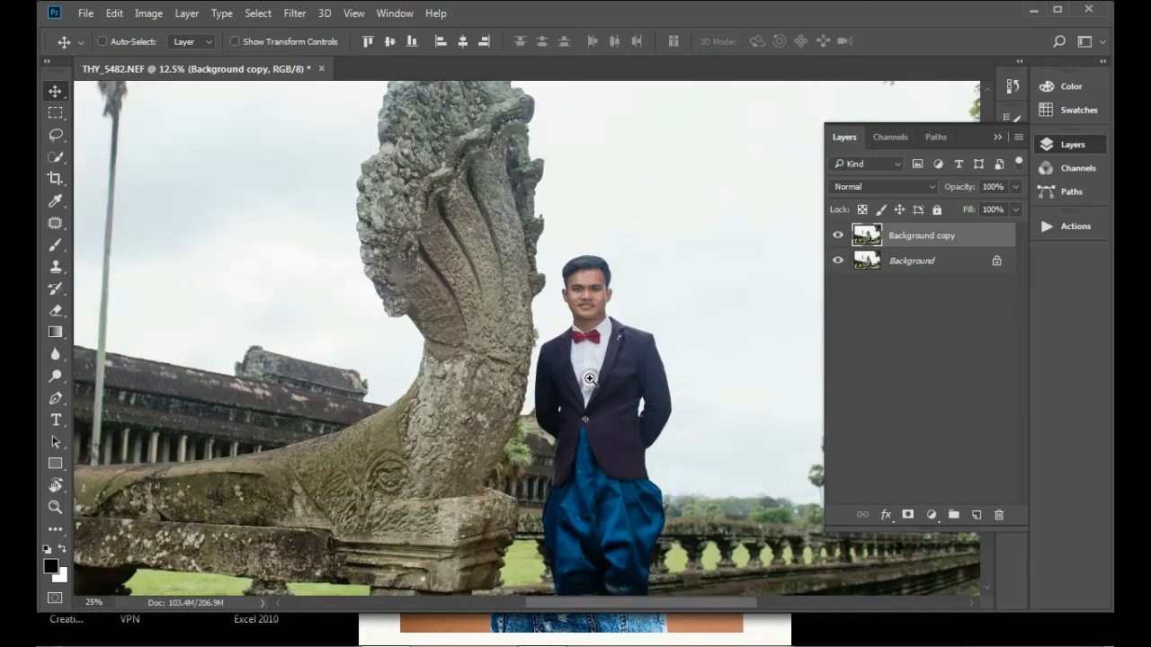
pyautogui.keyDown('ctrl'); pyautogui.click(589, 378); pyautogui.keyUp('ctrl')
pyautogui.moveTo(689, 350); pyautogui.dragTo(492, 437)
pyautogui.keyDown('ctrl'); pyautogui.click(452, 366); pyautogui.keyUp('ctrl')
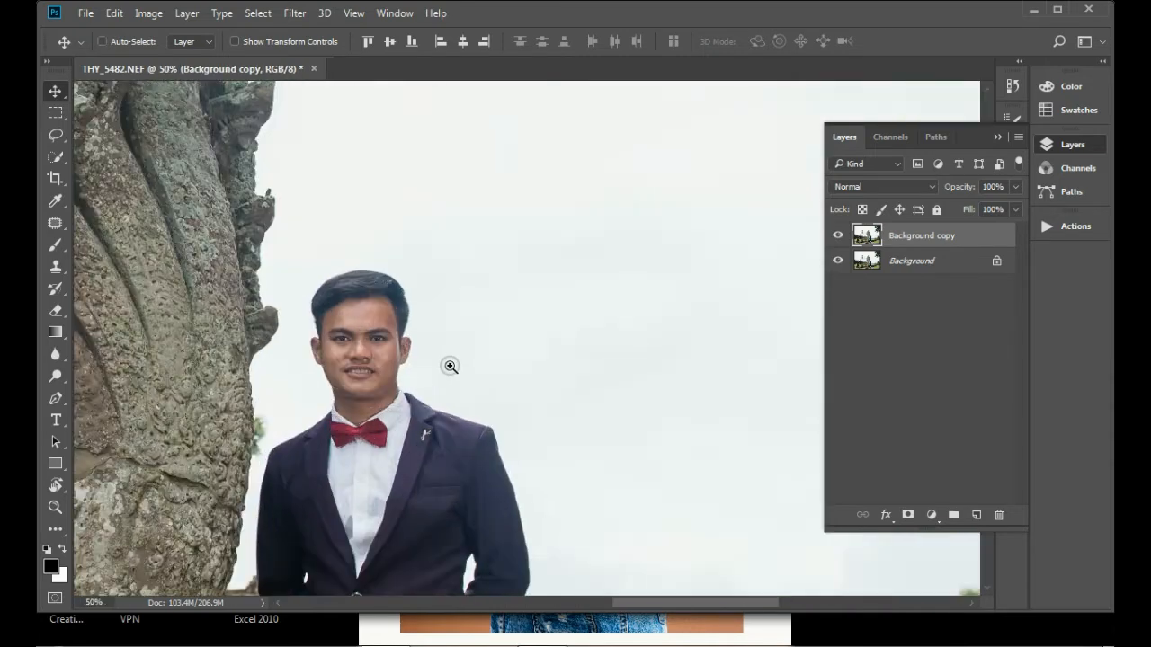
pyautogui.press('w')
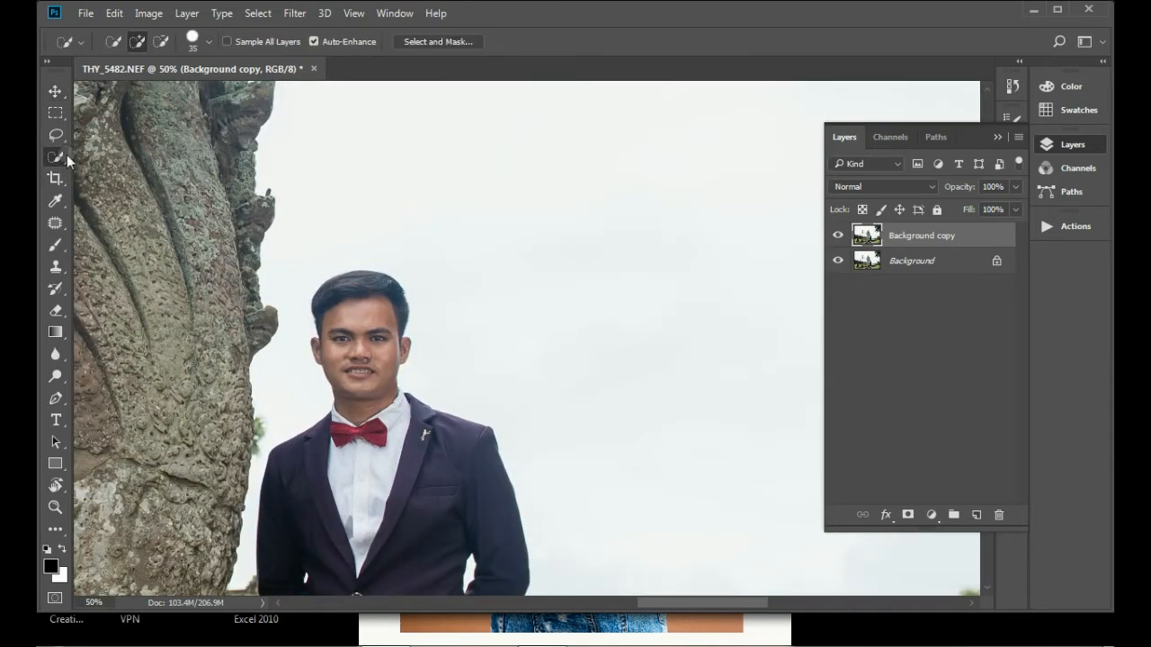
pyautogui.keyDown('alt'); pyautogui.click(371, 380); pyautogui.keyUp('alt')
pyautogui.moveTo(370, 380); pyautogui.dragTo(367, 376)
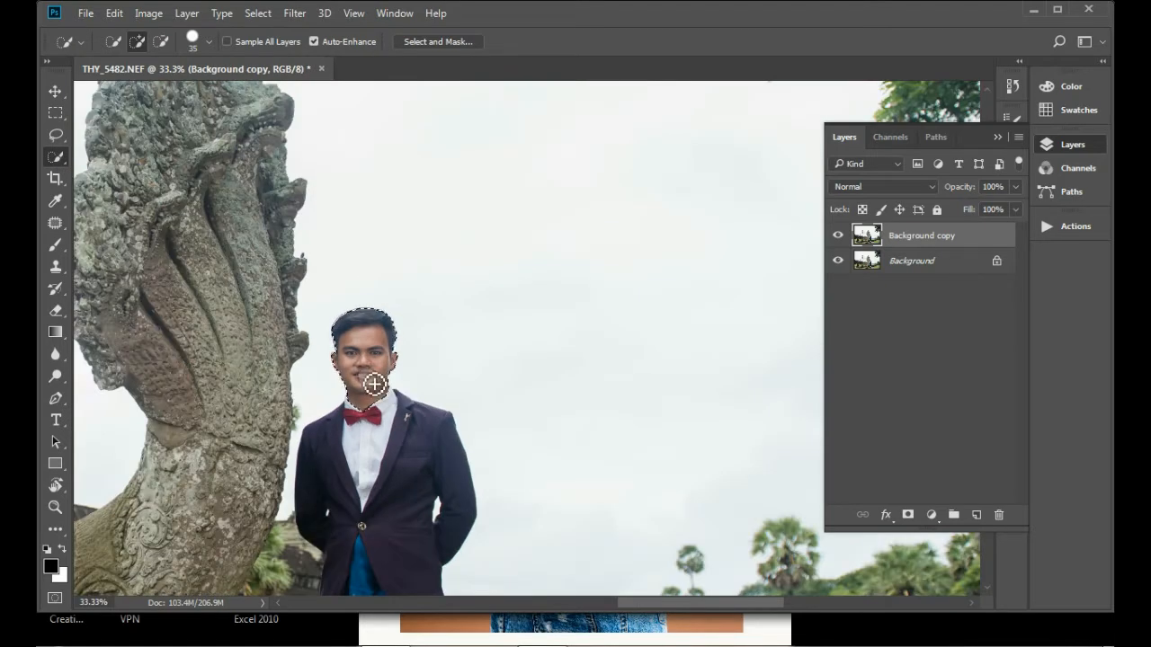
# Remove the hair from the selection so only the face and neck remain, and feather it by 14 pixels
pyautogui.rightClick(374, 385)
pyautogui.click(348, 331)
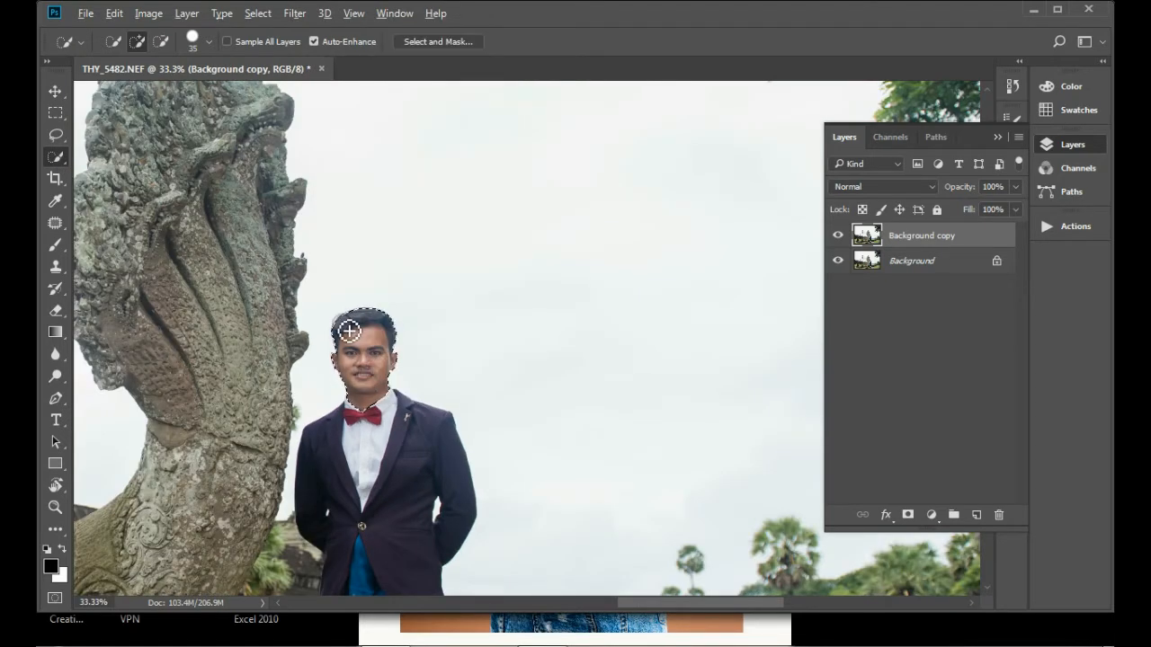
pyautogui.press('alt')
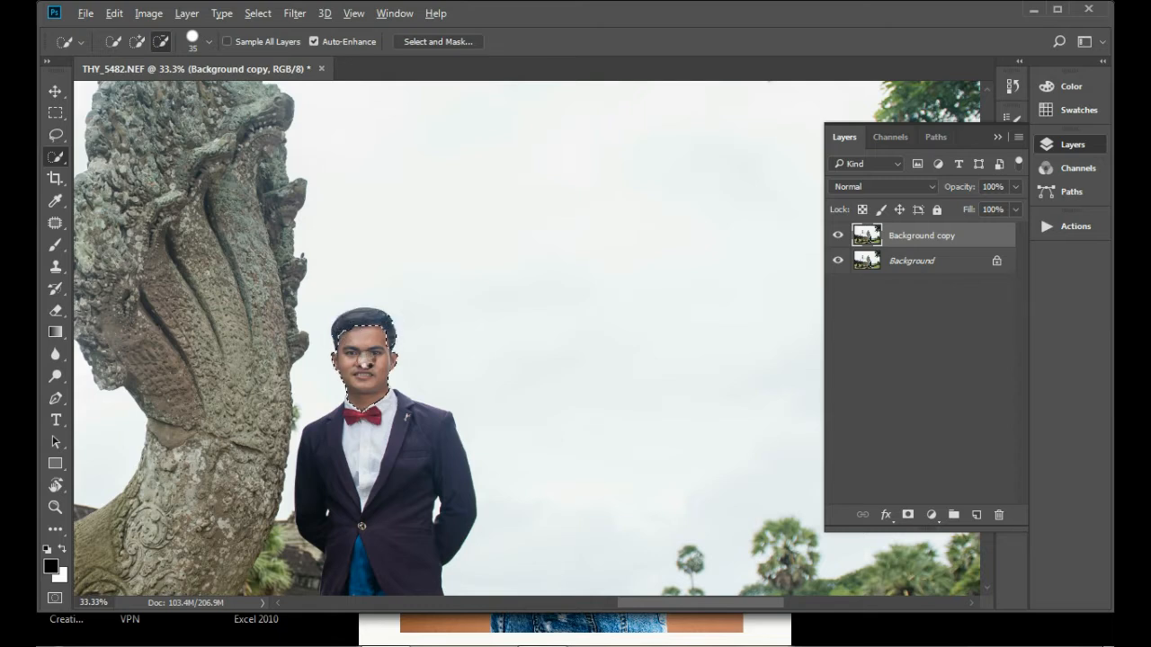
pyautogui.keyDown('alt'); pyautogui.click(365, 357); pyautogui.keyUp('alt')
pyautogui.rightClick(369, 358)
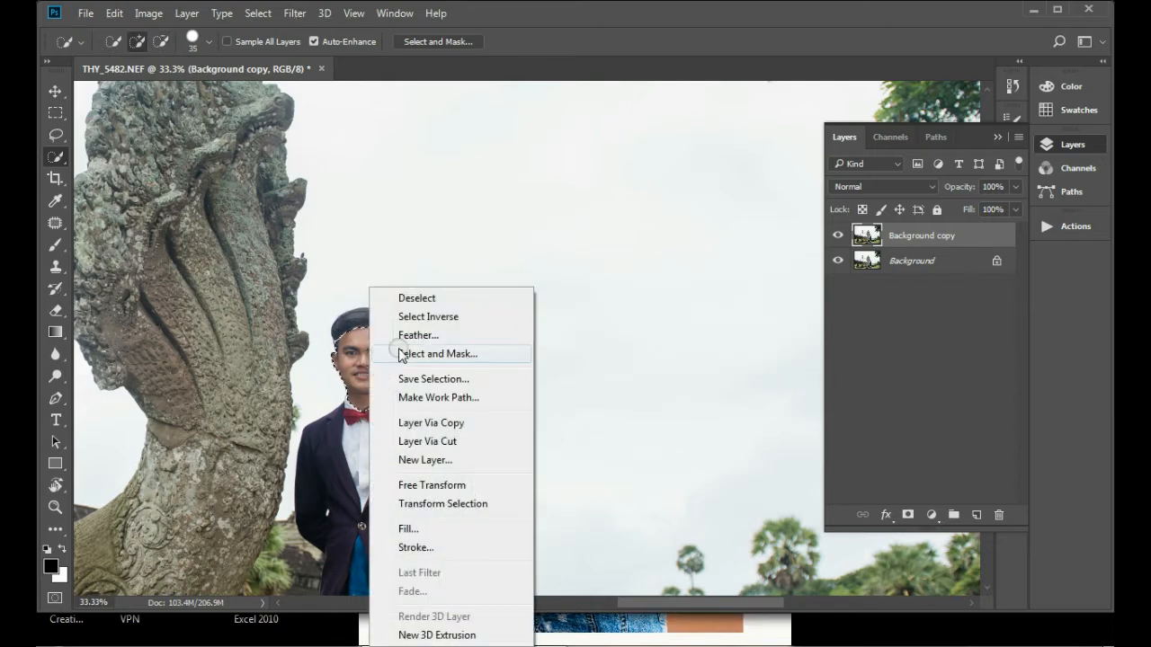
pyautogui.click(433, 336)
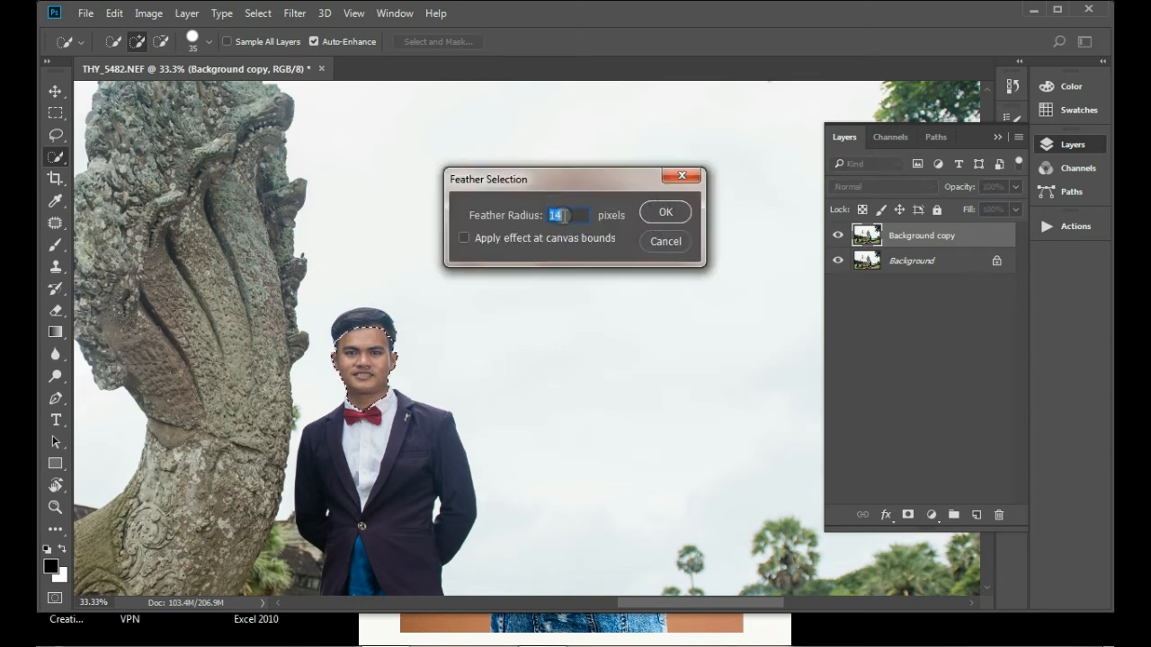
pyautogui.click(663, 212)
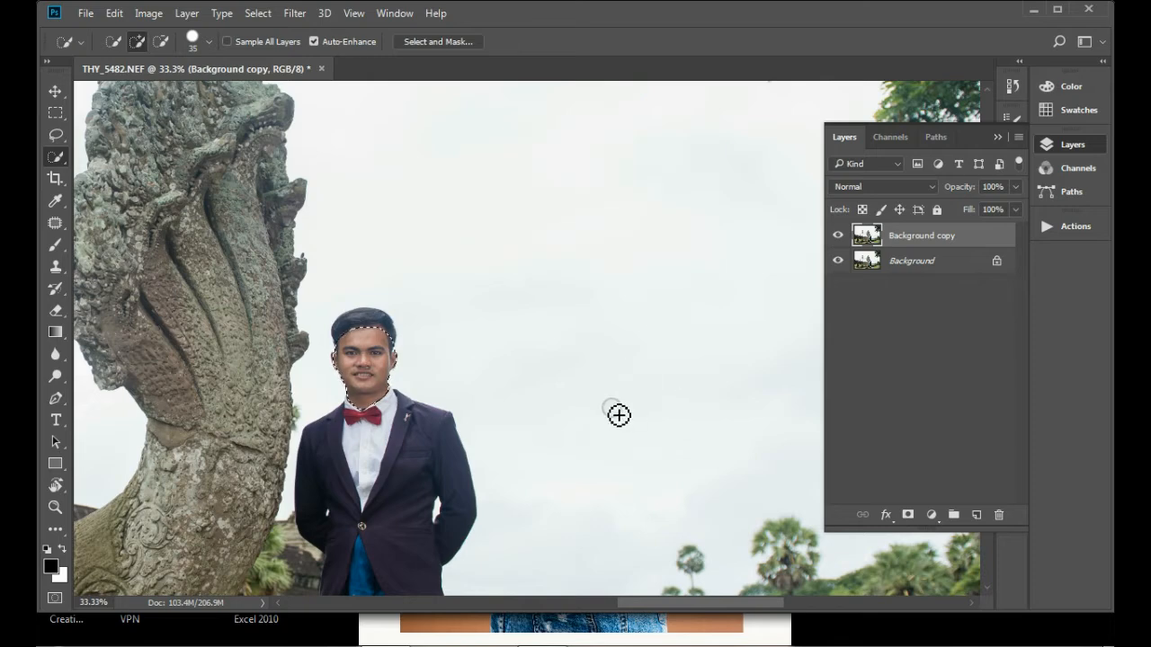
# Brighten the selected face with Curves, mapping input 186 to output 202 and 46 to 53, and deselect it
pyautogui.hotkey('ctrl', 'm')
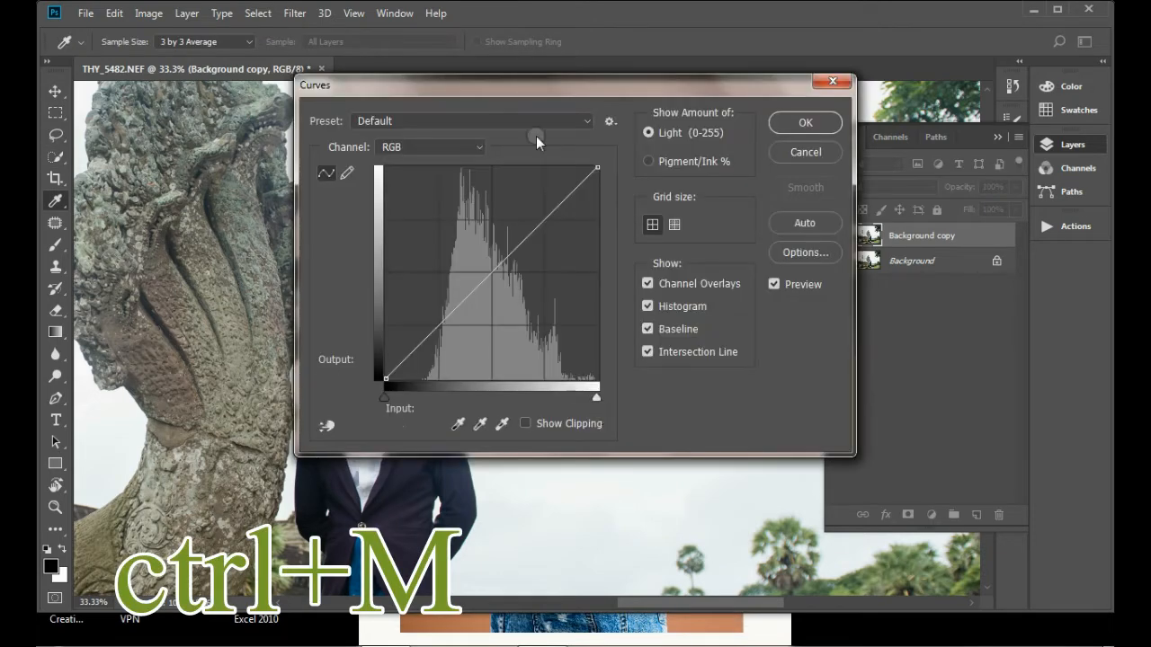
pyautogui.moveTo(589, 106); pyautogui.dragTo(813, 264)
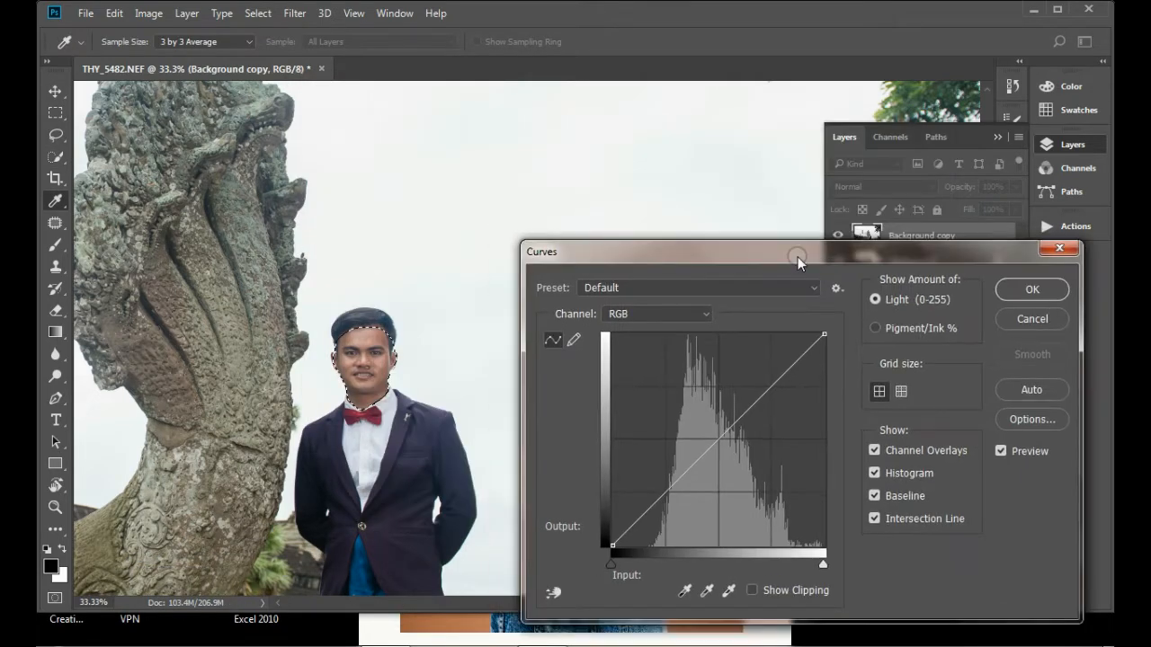
pyautogui.moveTo(765, 385); pyautogui.dragTo(767, 378)
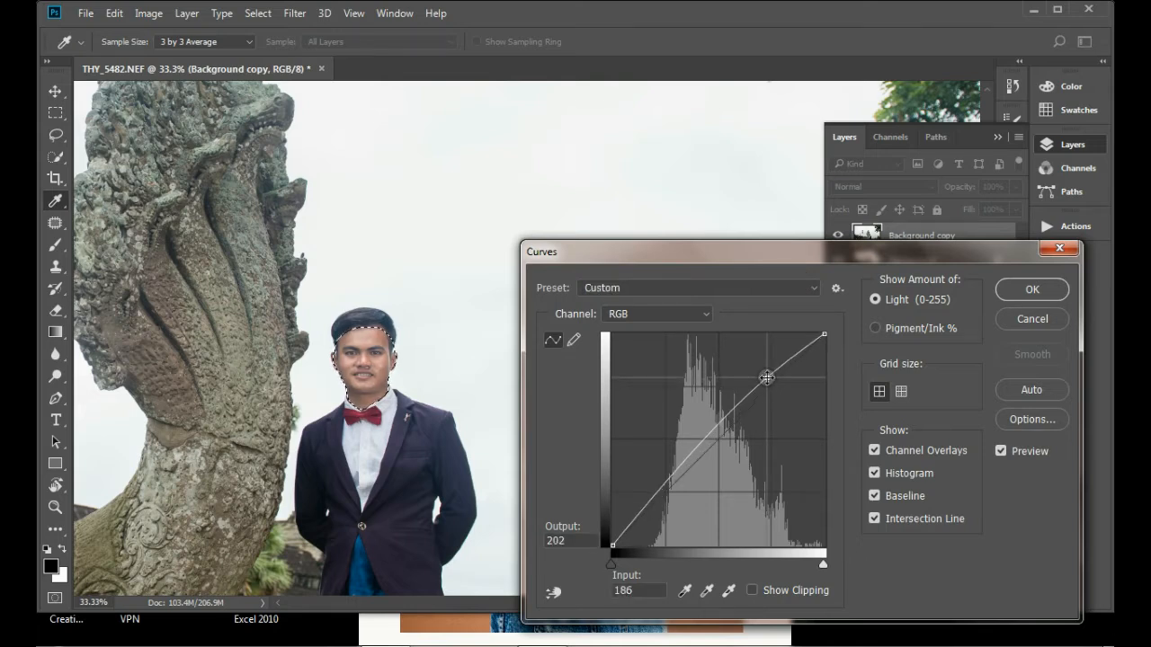
pyautogui.moveTo(646, 504); pyautogui.dragTo(651, 500)
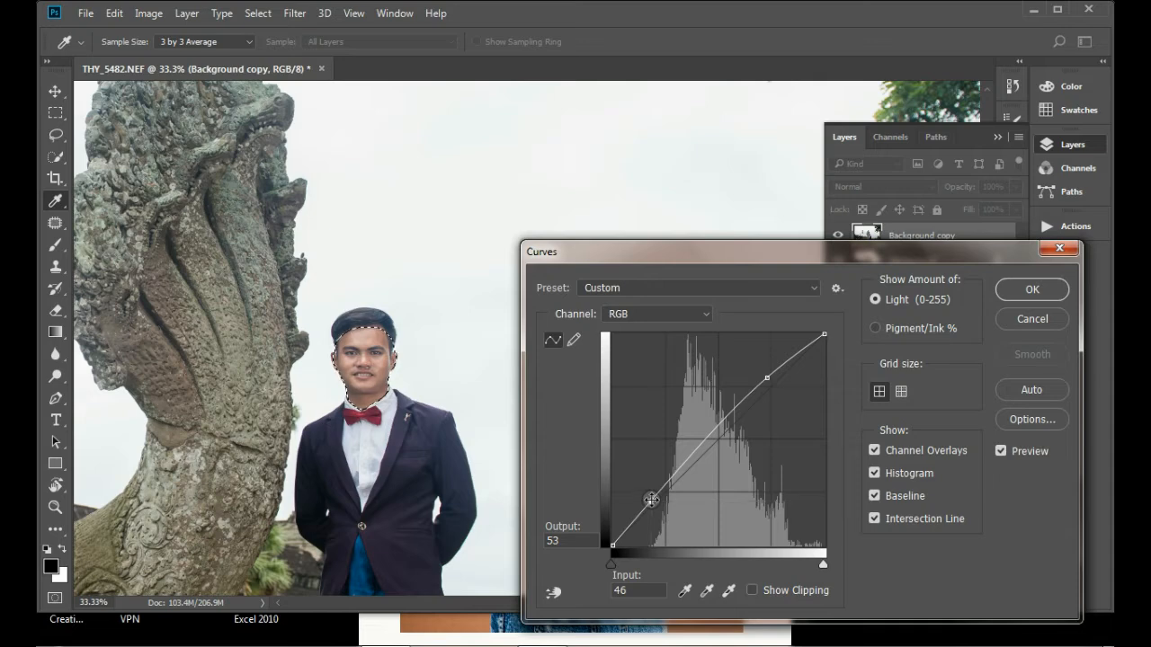
pyautogui.click(1012, 294)
pyautogui.hotkey('ctrl', 'd')
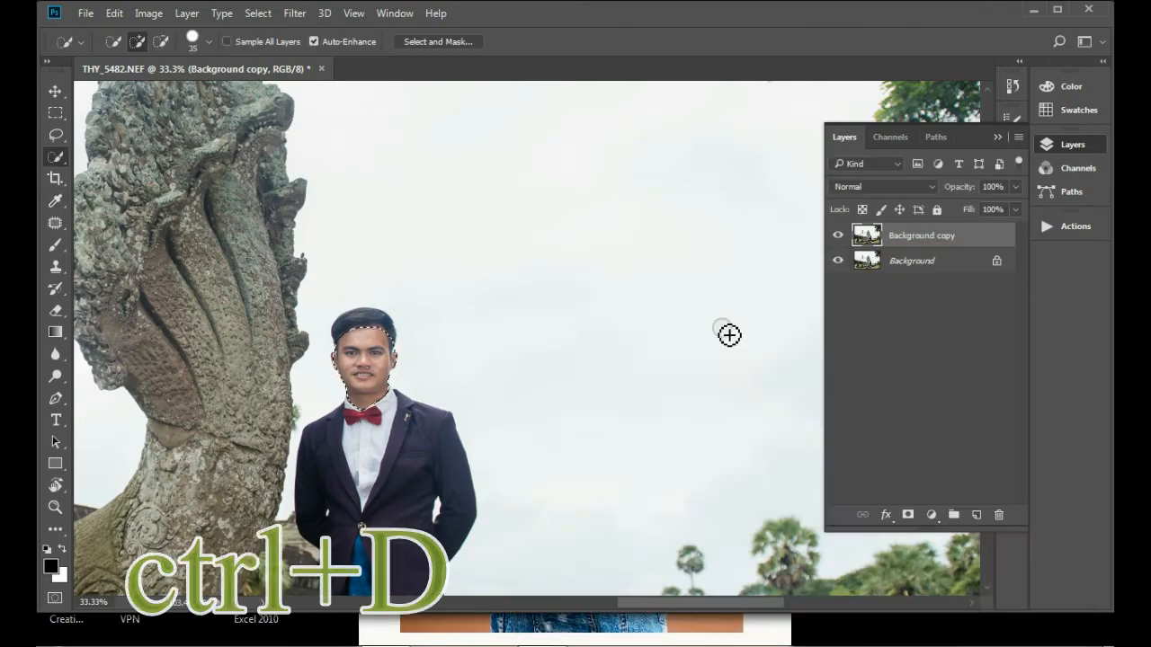
pyautogui.keyDown('alt'); pyautogui.click(417, 452); pyautogui.keyUp('alt')
pyautogui.keyDown('alt'); pyautogui.click(491, 514); pyautogui.keyUp('alt')
pyautogui.keyDown('alt'); pyautogui.click(491, 514); pyautogui.keyUp('alt')
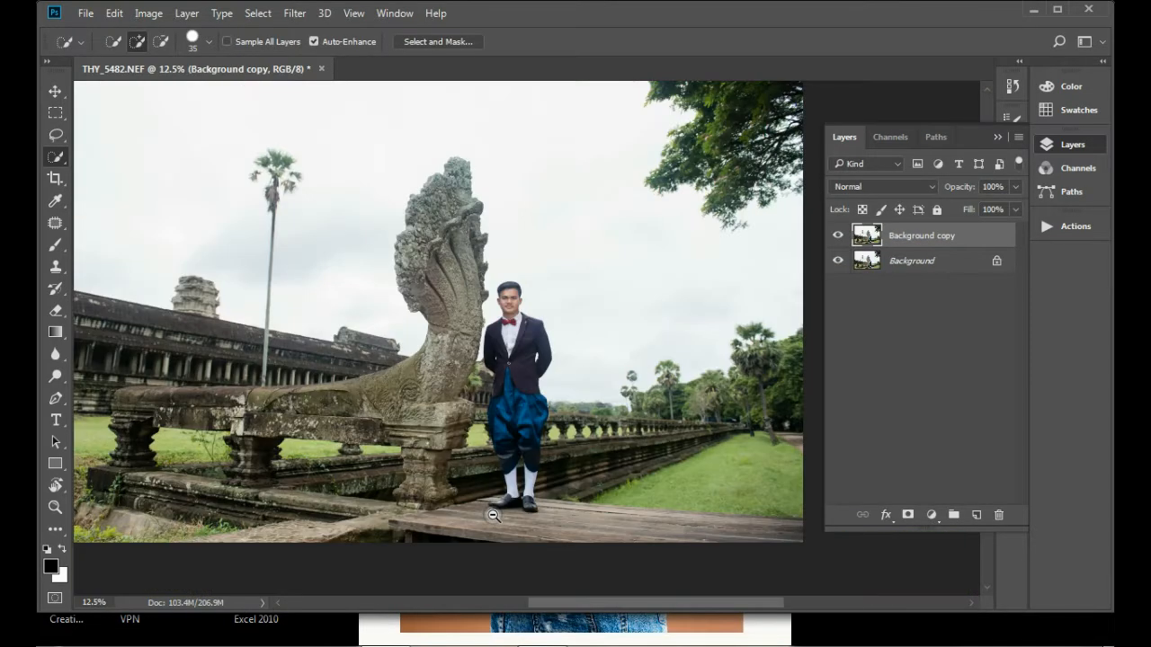
# Darken the man's jacket using the Burn tool with a size 150 brush on midtones at 25% exposure
pyautogui.click(535, 246)
pyautogui.click(535, 247)
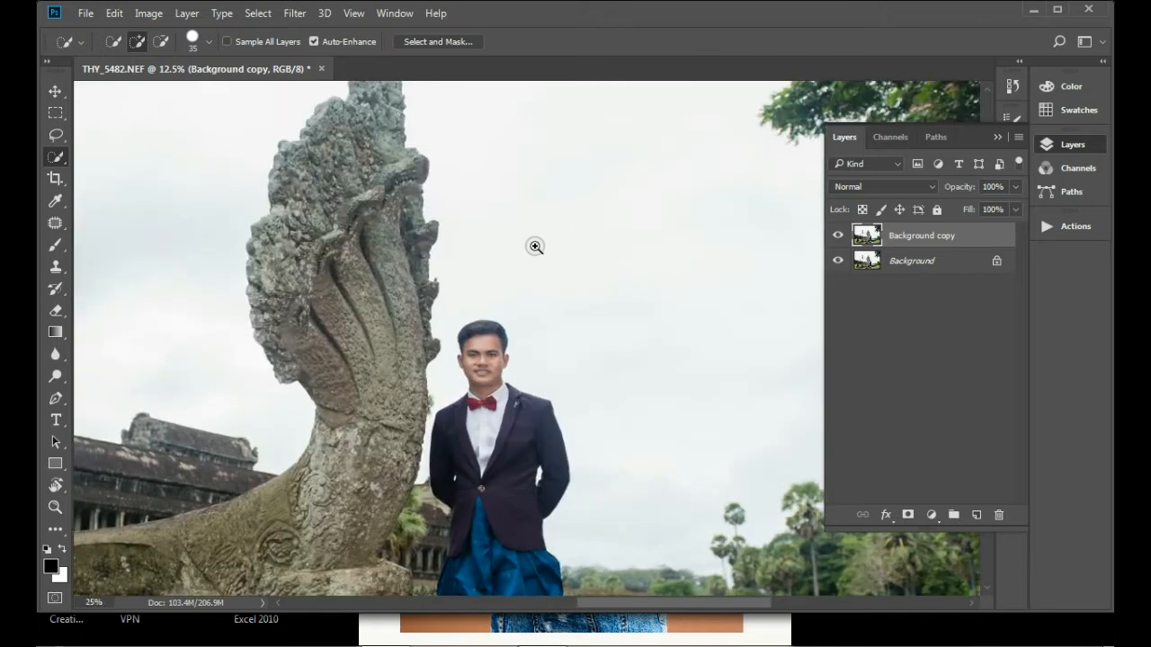
pyautogui.click(535, 246)
pyautogui.moveTo(552, 440); pyautogui.dragTo(622, 289)
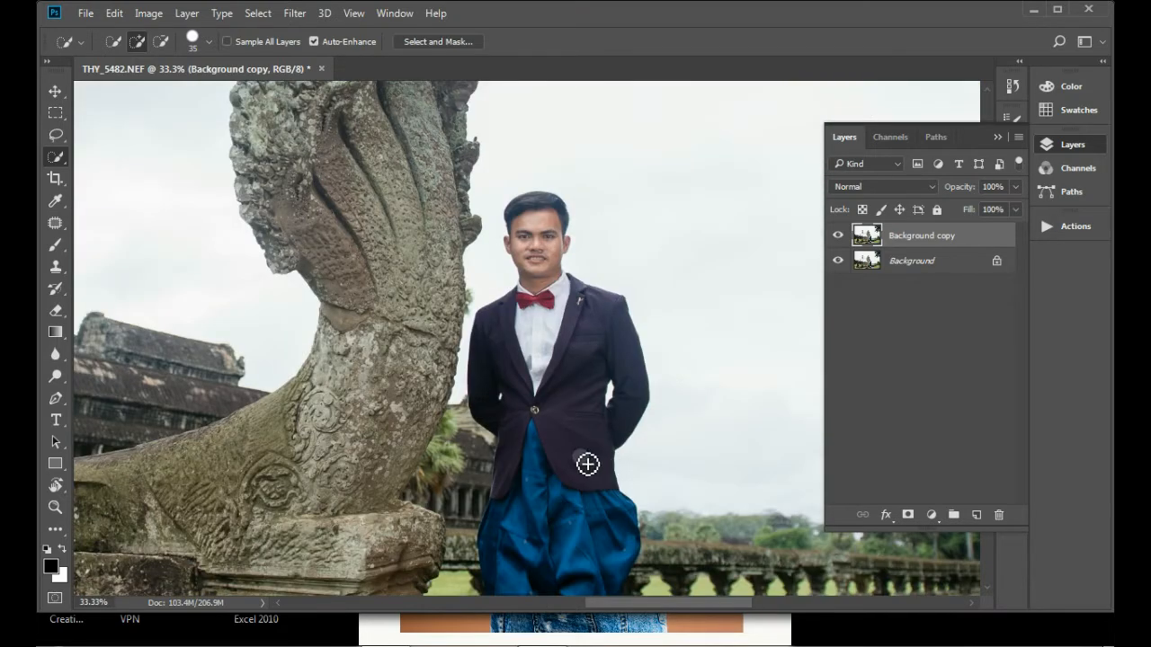
pyautogui.press('o')
pyautogui.rightClick(55, 376)
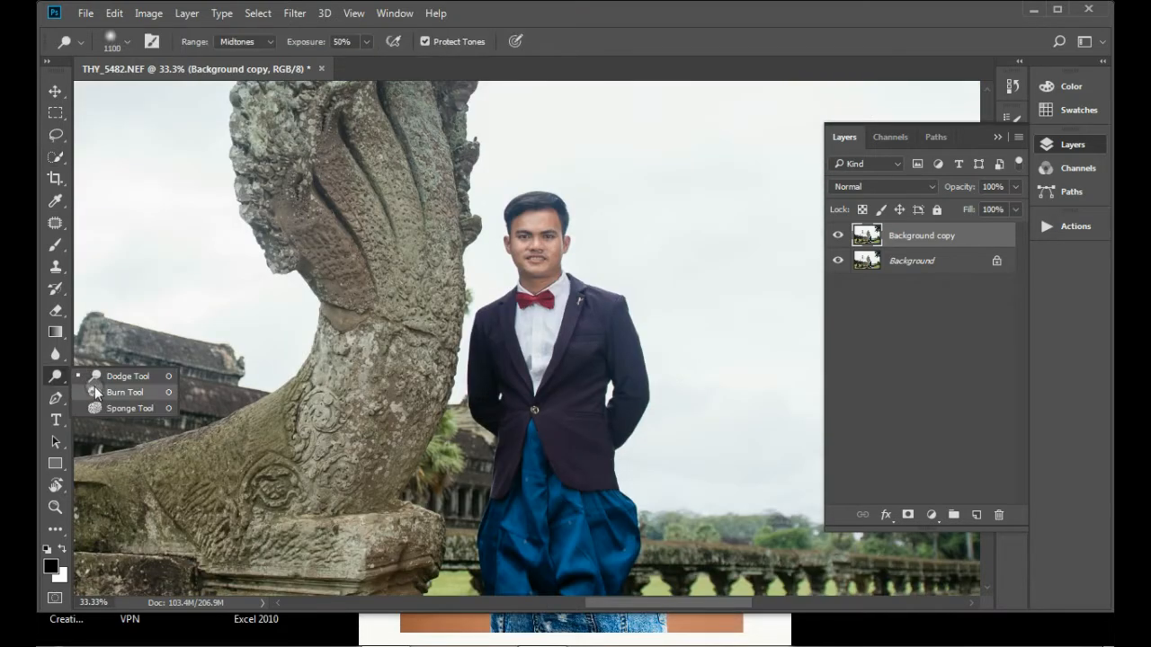
pyautogui.click(126, 387)
pyautogui.press('[')
pyautogui.press('[')
pyautogui.press('[')
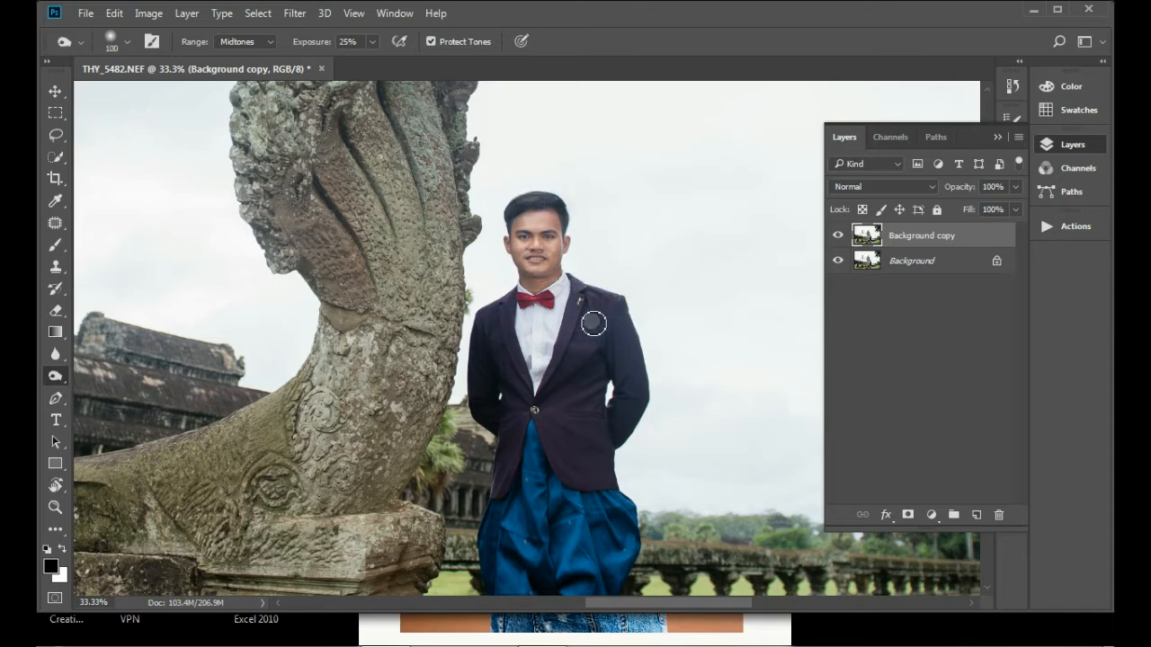
pyautogui.press(']')
pyautogui.press(']')
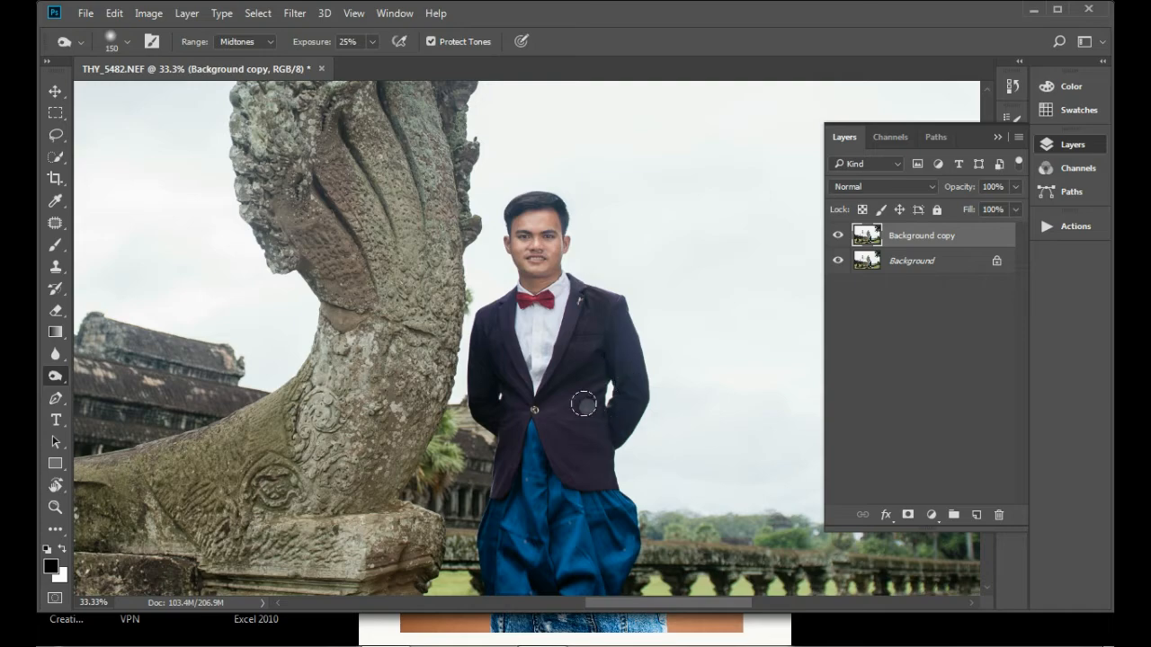
pyautogui.click(485, 310)
pyautogui.scroll(2, 565, 259)
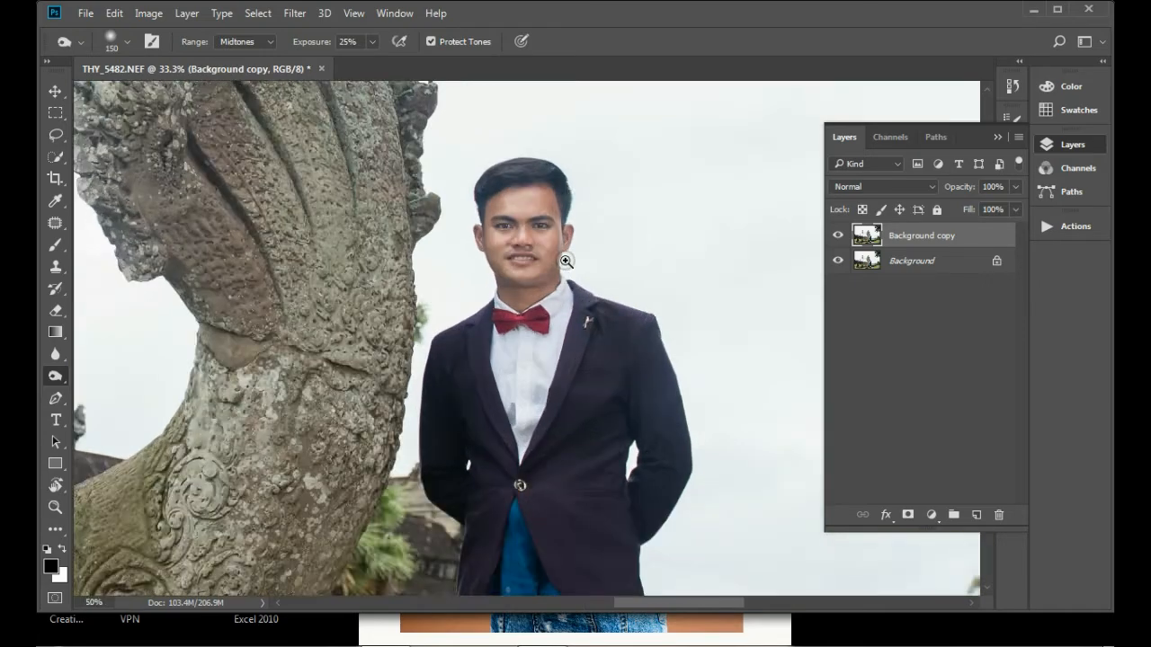
pyautogui.moveTo(604, 207)
pyautogui.mouseDown()
pyautogui.moveTo(593, 352)
pyautogui.moveTo(583, 160)
pyautogui.moveTo(575, 166)
pyautogui.mouseUp()
pyautogui.hotkey('ctrl', '+')
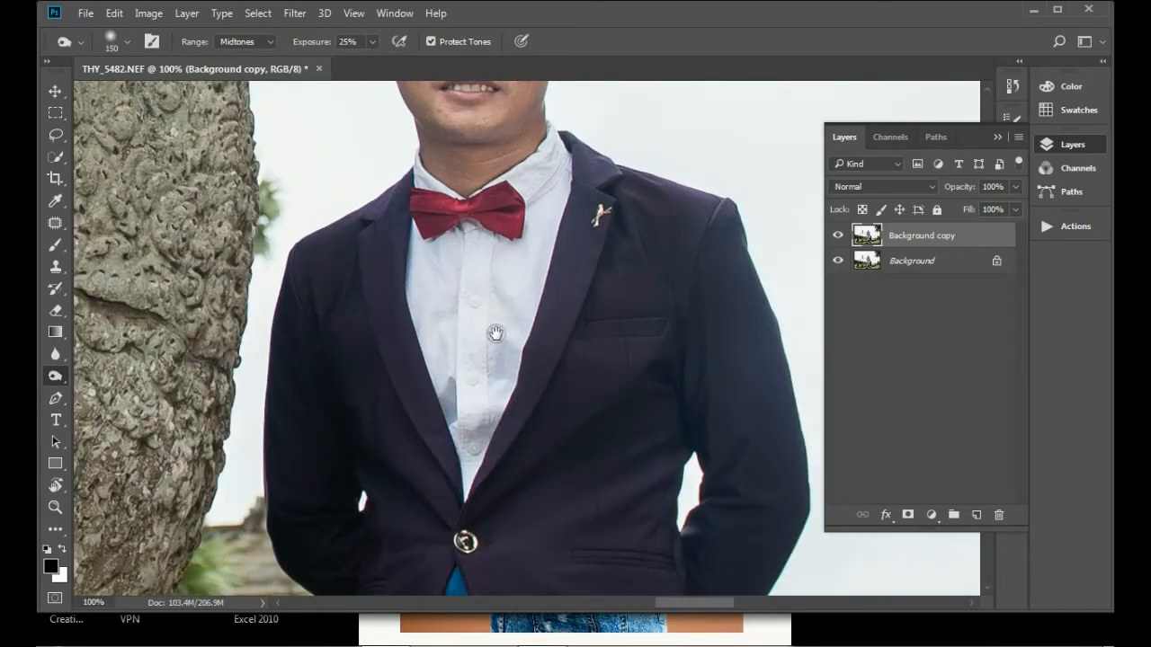
pyautogui.keyDown('ctrl'); pyautogui.keyDown('alt'); pyautogui.click(499, 342); pyautogui.keyUp('alt'); pyautogui.keyUp('ctrl')
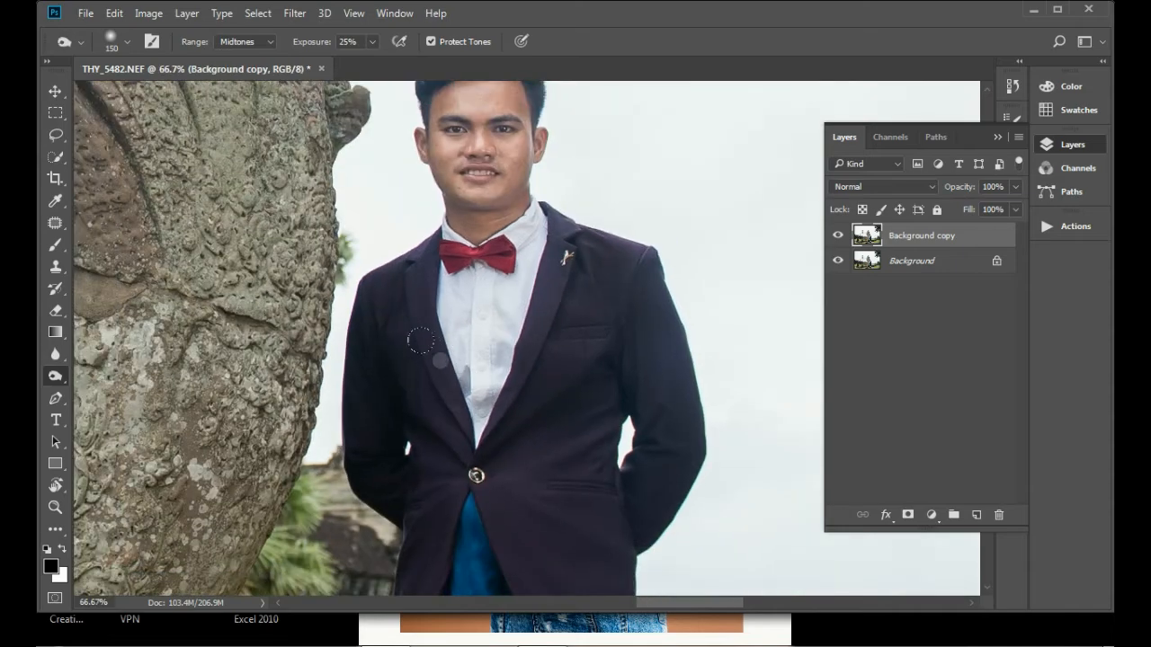
# Open Liquify and reshape the outline of the man's jacket using the Forward Warp tool with a size 90 brush
pyautogui.hotkey('ctrl', 'shift', 'x')
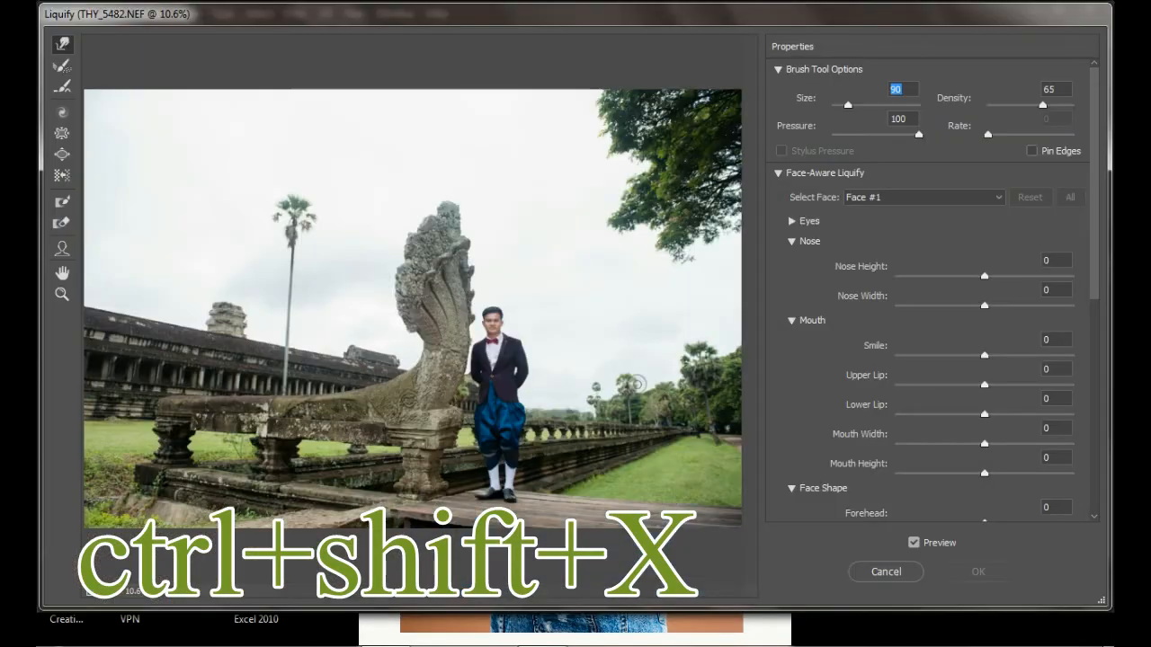
pyautogui.keyDown('ctrl'); pyautogui.click(475, 342); pyautogui.keyUp('ctrl')
pyautogui.keyDown('ctrl'); pyautogui.click(353, 378); pyautogui.keyUp('ctrl')
pyautogui.keyDown('ctrl'); pyautogui.click(352, 378); pyautogui.keyUp('ctrl')
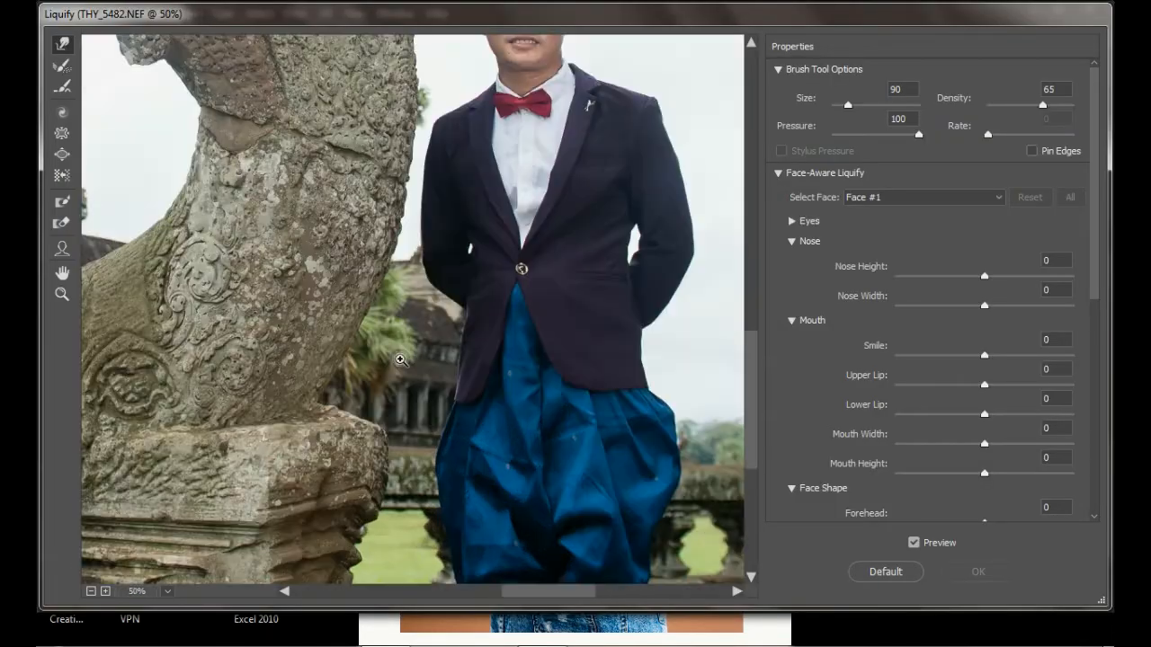
pyautogui.moveTo(491, 148); pyautogui.dragTo(465, 334)
pyautogui.keyDown('ctrl'); pyautogui.click(456, 327); pyautogui.keyUp('ctrl')
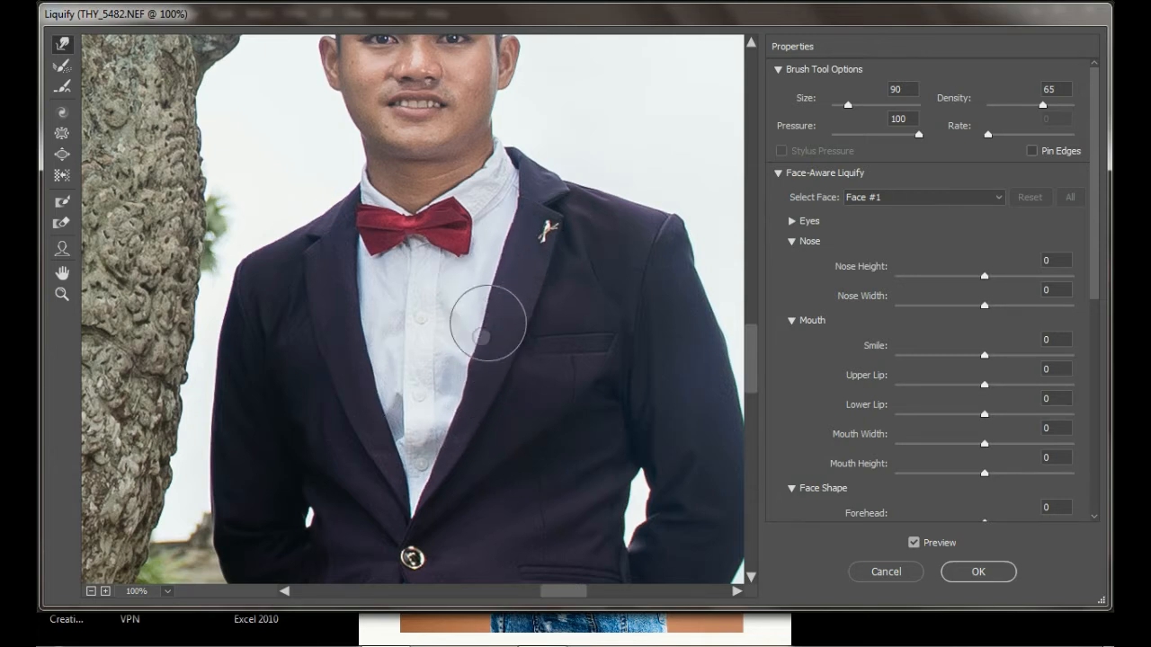
pyautogui.moveTo(589, 198)
pyautogui.mouseDown()
pyautogui.moveTo(643, 270)
pyautogui.moveTo(634, 157)
pyautogui.mouseUp()
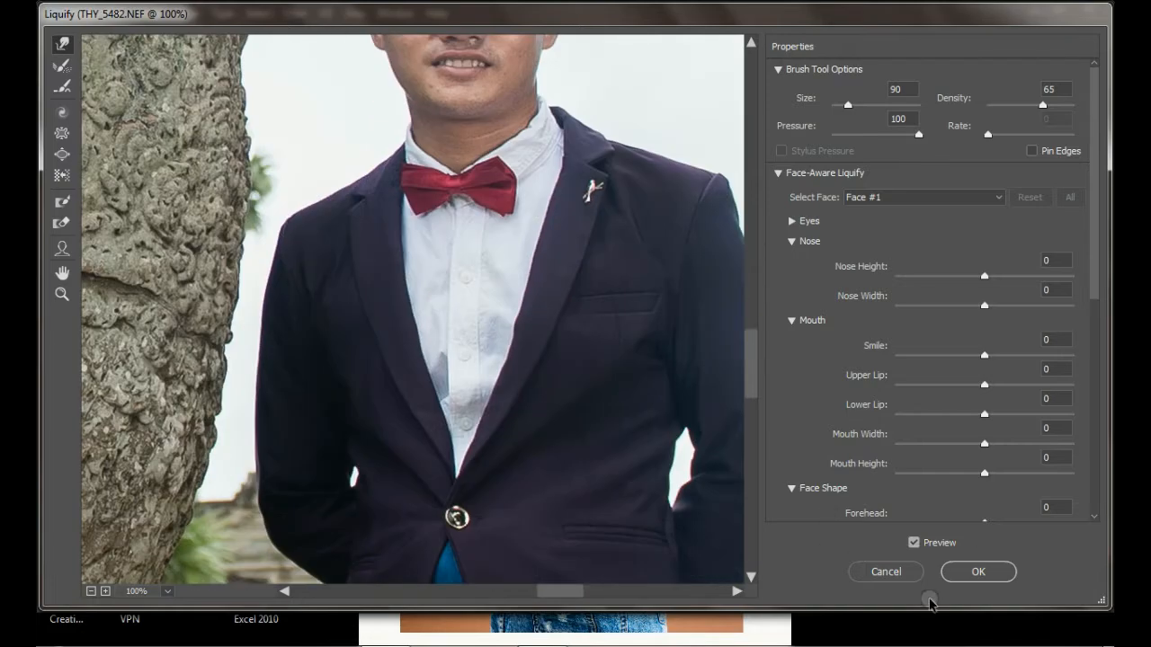
# Reshape the outline of the blue trousers with the Forward Warp tool and apply the Liquify changes
pyautogui.scroll(-5, 527, 419)
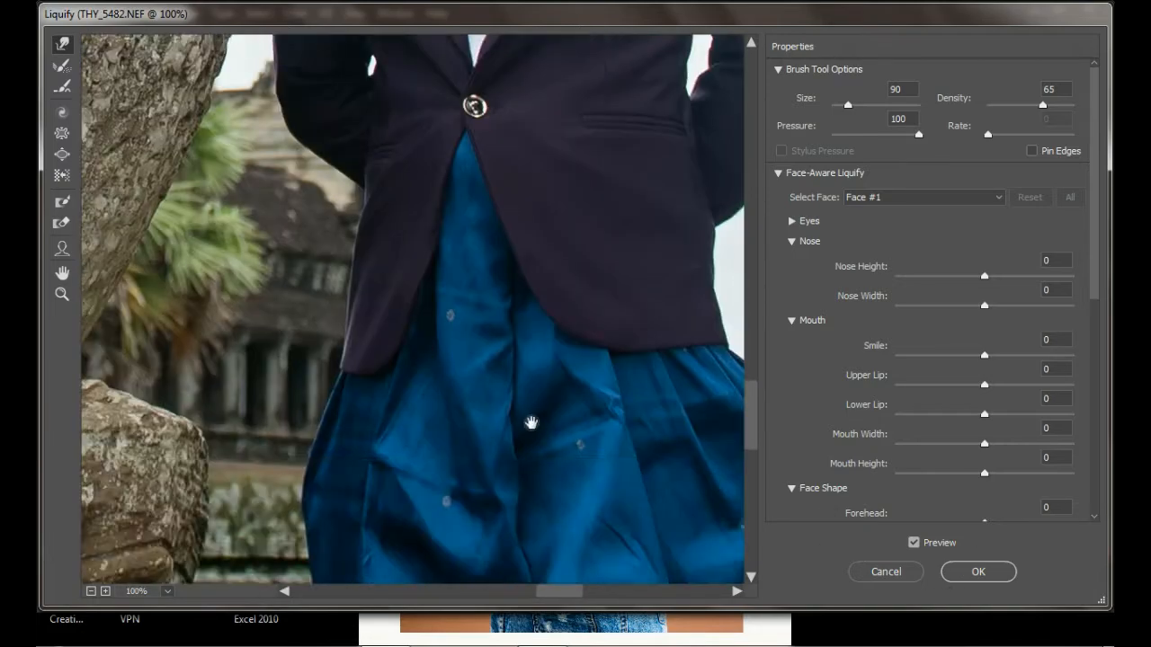
pyautogui.scroll(-3, 527, 432)
pyautogui.scroll(2, 338, 233)
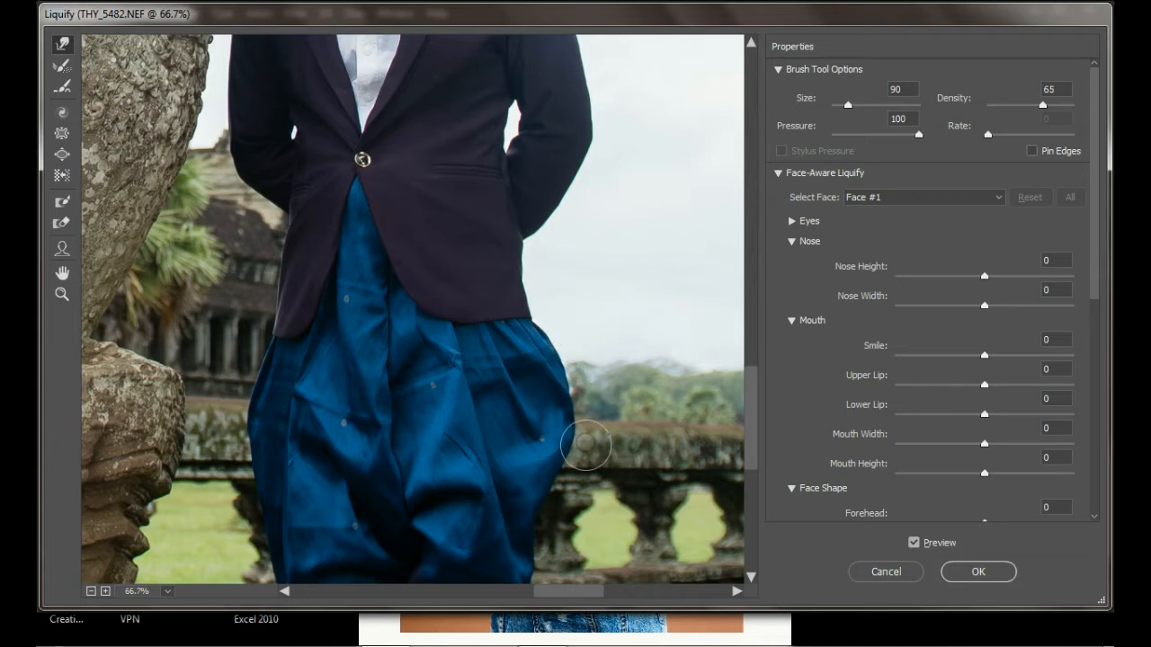
pyautogui.moveTo(580, 481); pyautogui.dragTo(571, 360)
pyautogui.moveTo(537, 467); pyautogui.dragTo(547, 329)
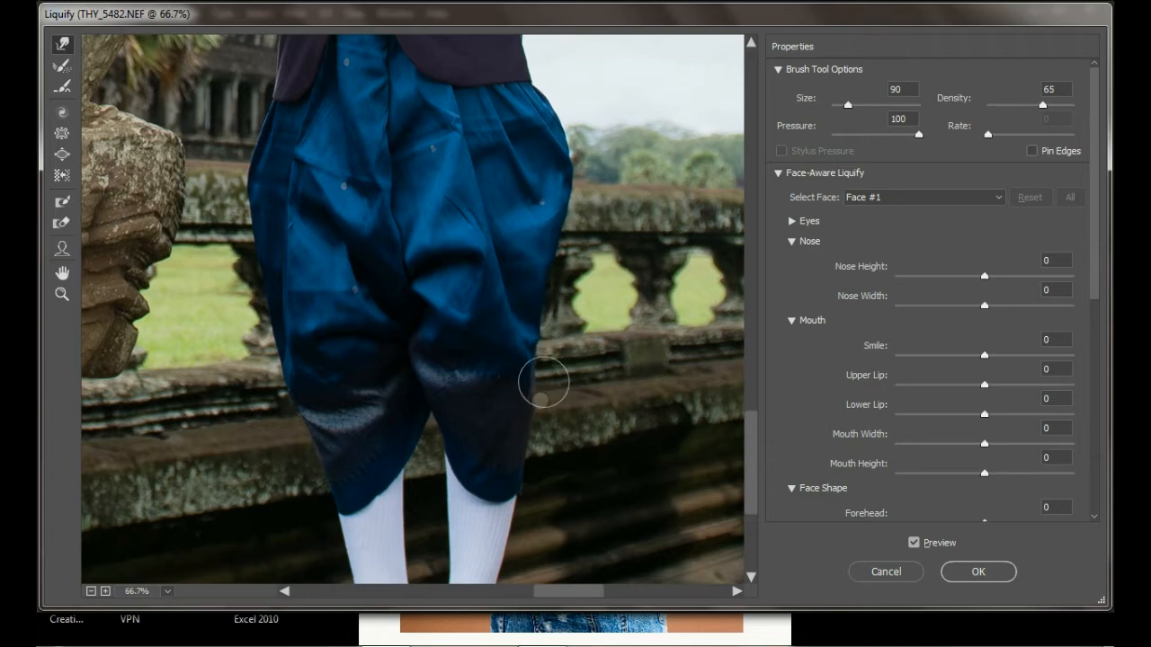
pyautogui.keyDown('alt'); pyautogui.click(540, 278); pyautogui.keyUp('alt')
pyautogui.moveTo(586, 356)
pyautogui.mouseDown()
pyautogui.moveTo(540, 279)
pyautogui.moveTo(626, 452)
pyautogui.moveTo(743, 299)
pyautogui.mouseUp()
pyautogui.keyDown('alt'); pyautogui.click(540, 279); pyautogui.keyUp('alt')
pyautogui.keyDown('alt'); pyautogui.click(540, 279); pyautogui.keyUp('alt')
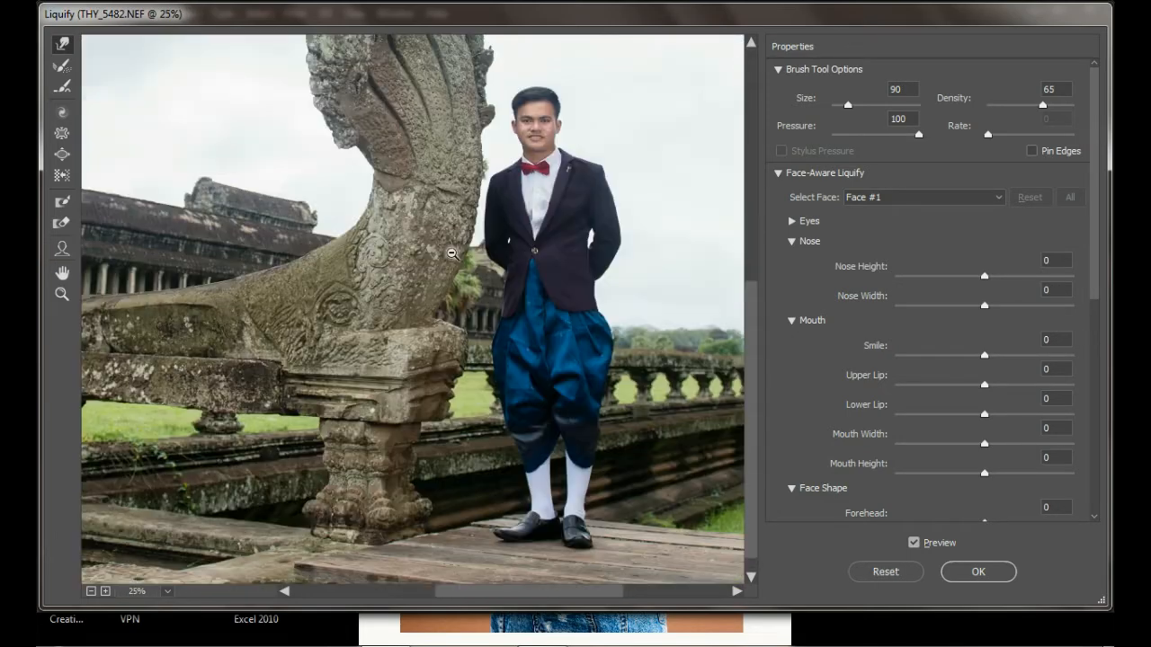
pyautogui.keyDown('alt'); pyautogui.click(436, 320); pyautogui.keyUp('alt')
pyautogui.keyDown('alt'); pyautogui.click(436, 319); pyautogui.keyUp('alt')
pyautogui.keyDown('alt'); pyautogui.click(437, 320); pyautogui.keyUp('alt')
pyautogui.keyDown('alt'); pyautogui.click(437, 319); pyautogui.keyUp('alt')
pyautogui.click(975, 579)
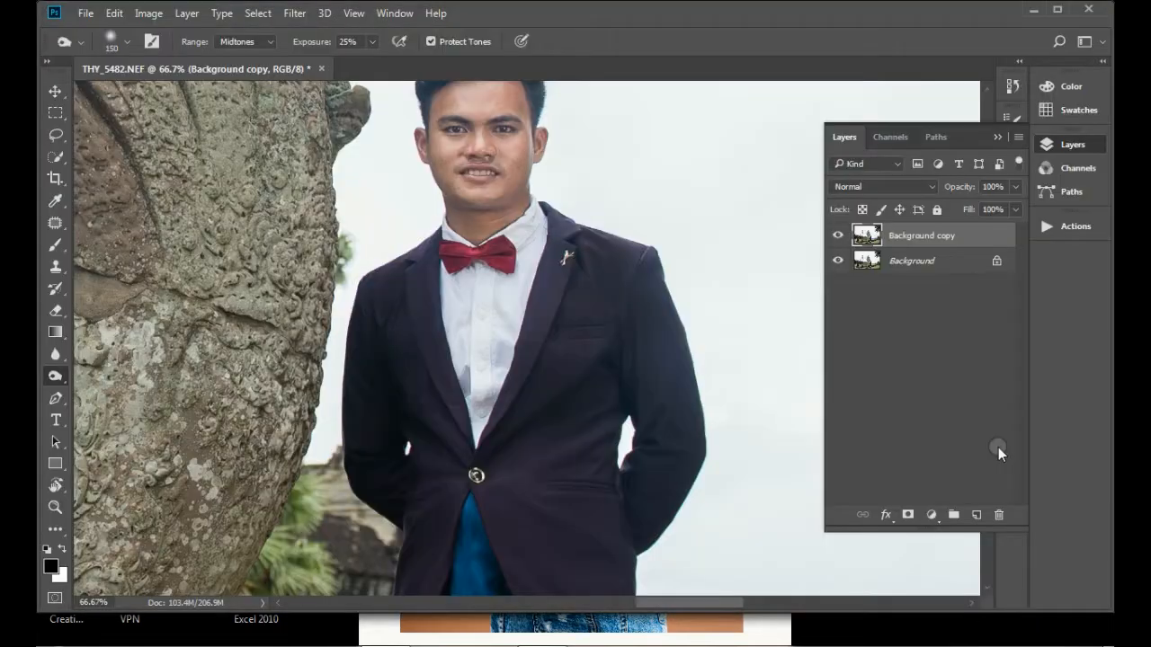
# Set the Clone Stamp tool to 46% flow with a soft round 25 px brush for retouching the man's face
pyautogui.keyDown('alt'); pyautogui.click(563, 241); pyautogui.keyUp('alt')
pyautogui.keyDown('alt'); pyautogui.click(563, 241); pyautogui.keyUp('alt')
pyautogui.keyDown('alt'); pyautogui.click(563, 241); pyautogui.keyUp('alt')
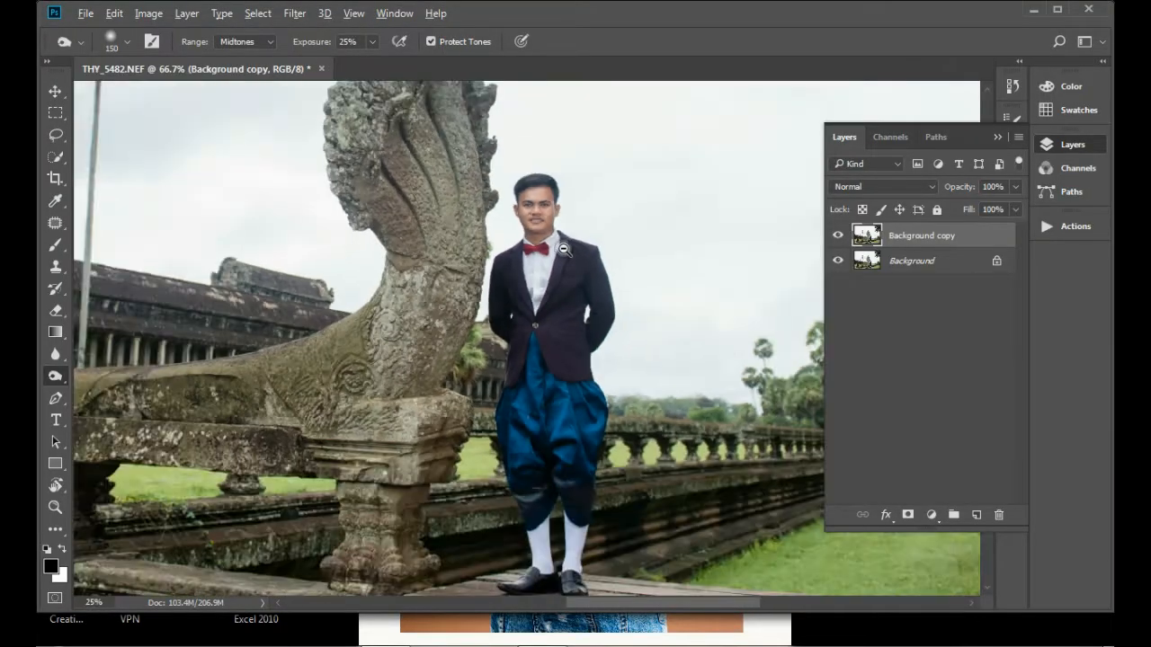
pyautogui.keyDown('alt'); pyautogui.click(563, 241); pyautogui.keyUp('alt')
pyautogui.keyDown('alt'); pyautogui.click(563, 241); pyautogui.keyUp('alt')
pyautogui.moveTo(699, 324); pyautogui.dragTo(666, 419)
pyautogui.scroll(7, 520, 325)
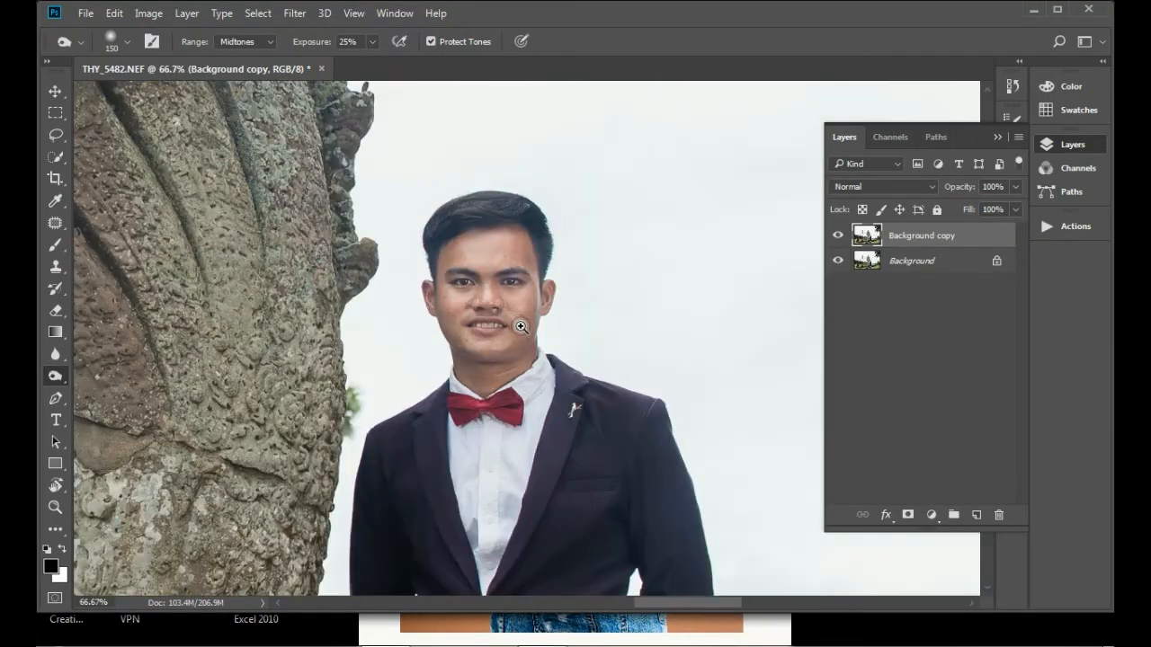
pyautogui.press('s')
pyautogui.scroll(3, 486, 401)
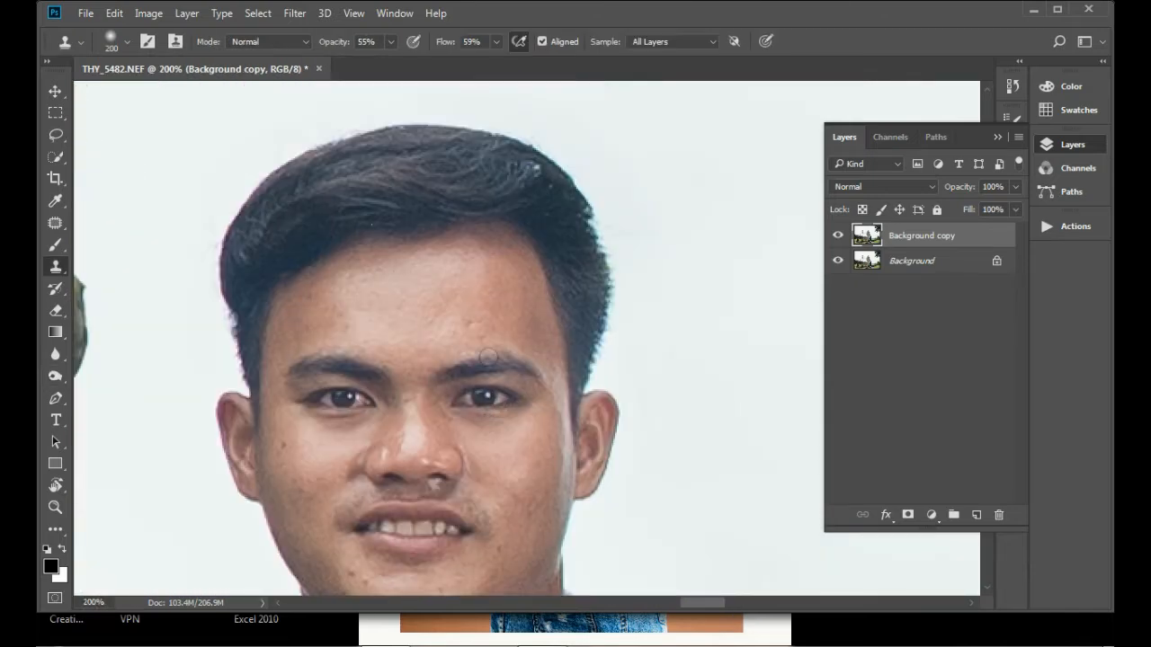
pyautogui.click(495, 41)
pyautogui.moveTo(497, 59); pyautogui.dragTo(487, 59)
pyautogui.click(494, 18)
pyautogui.rightClick(436, 284)
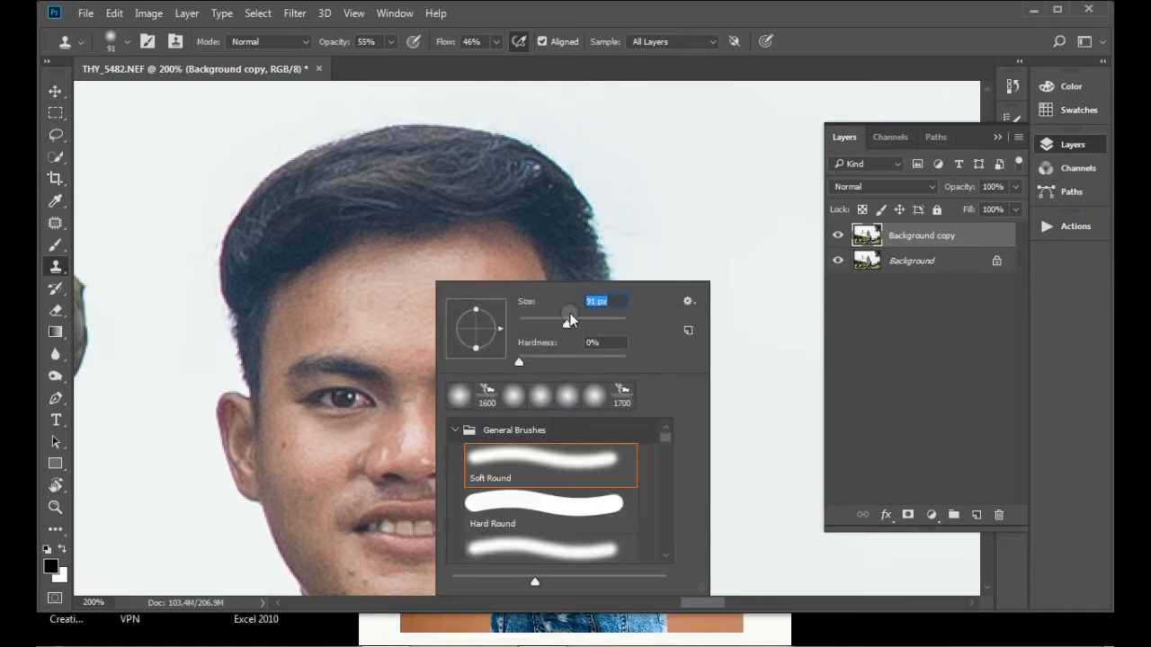
pyautogui.press('Return')
pyautogui.press('Return')
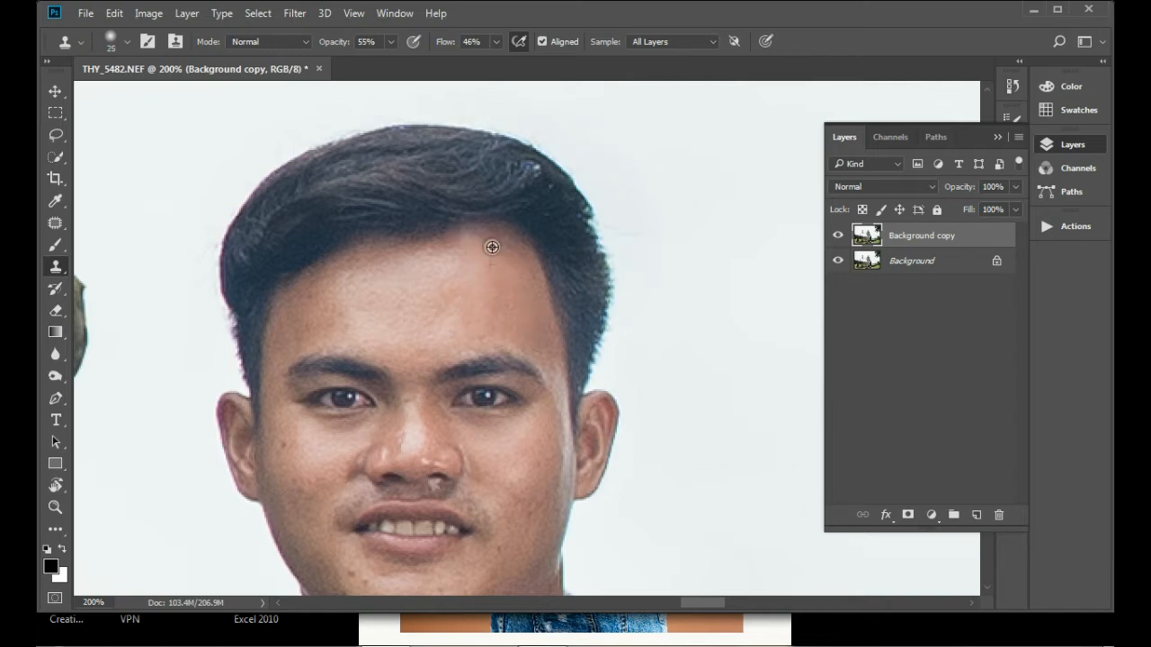
# Clone clean skin over the blemishes on the man's forehead and around his mouth
pyautogui.keyDown('alt'); pyautogui.click(368, 302); pyautogui.keyUp('alt')
pyautogui.click(309, 318)
pyautogui.keyDown('alt'); pyautogui.click(331, 290); pyautogui.keyUp('alt')
pyautogui.click(414, 252)
pyautogui.keyDown('alt'); pyautogui.click(341, 292); pyautogui.keyUp('alt')
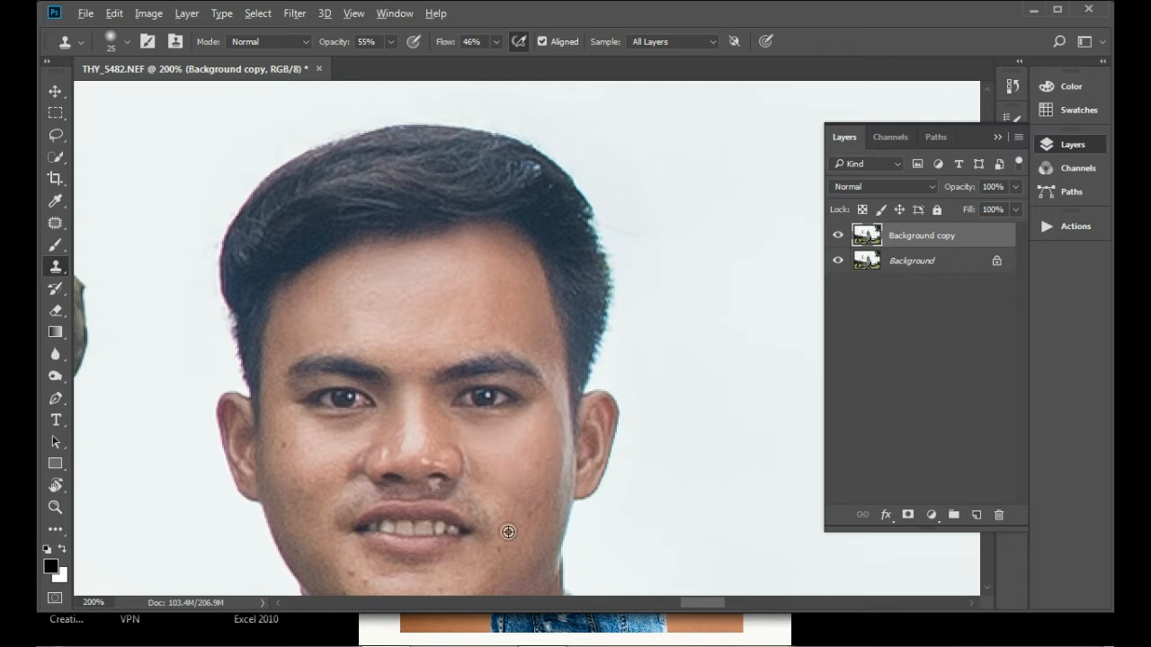
pyautogui.moveTo(440, 478)
pyautogui.mouseDown()
pyautogui.moveTo(527, 437)
pyautogui.moveTo(558, 405)
pyautogui.mouseUp()
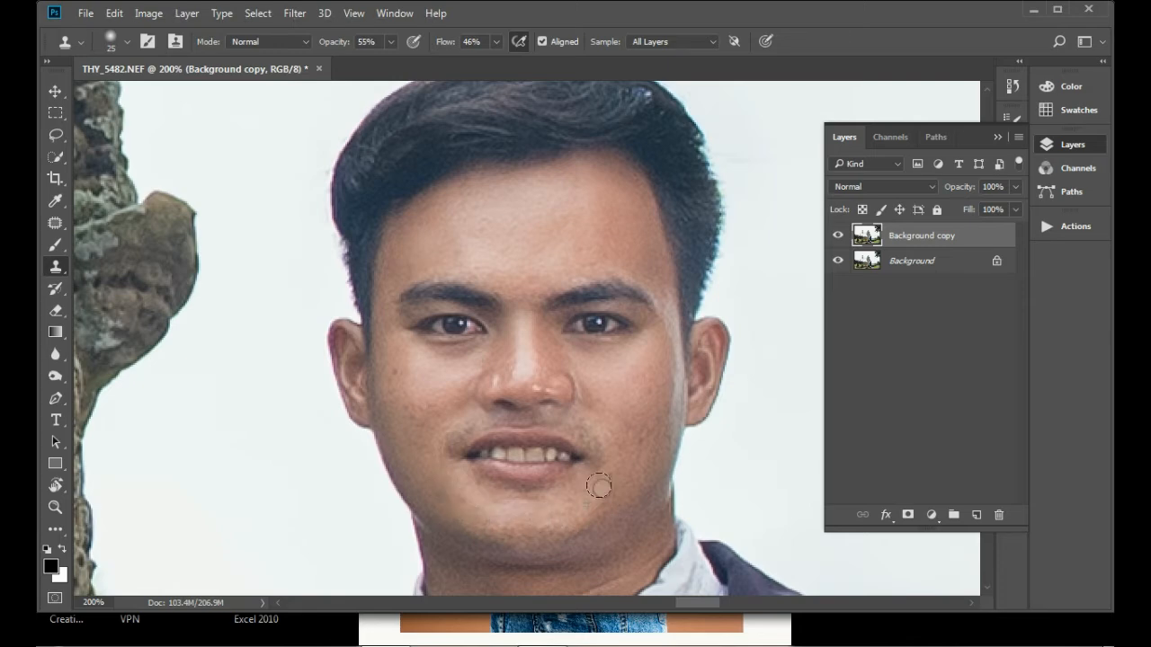
pyautogui.scroll(-2, 611, 390)
# Select the shaded skin along the man's cheek, chin and neck with the Magic Wand at tolerance 32, and feather the selection
pyautogui.press('w')
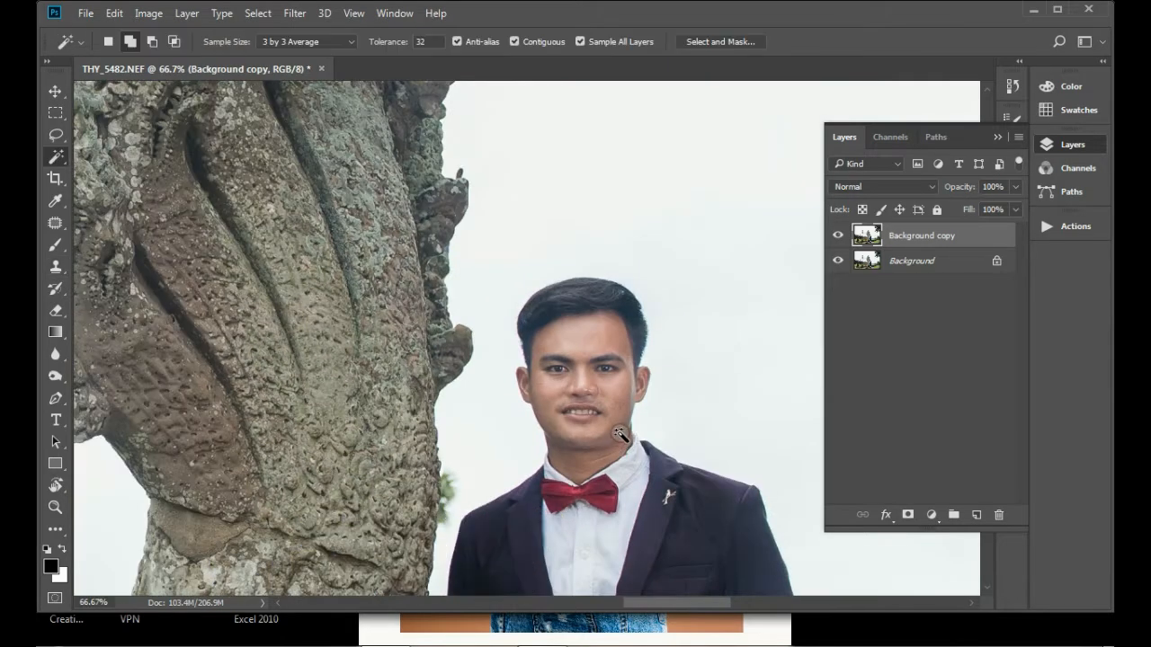
pyautogui.click(619, 435)
pyautogui.rightClick(583, 446)
pyautogui.click(637, 484)
pyautogui.press('Return')
# Adjust the tones of the selected cheek and neck skin with Levels
pyautogui.hotkey('ctrl', 'm')
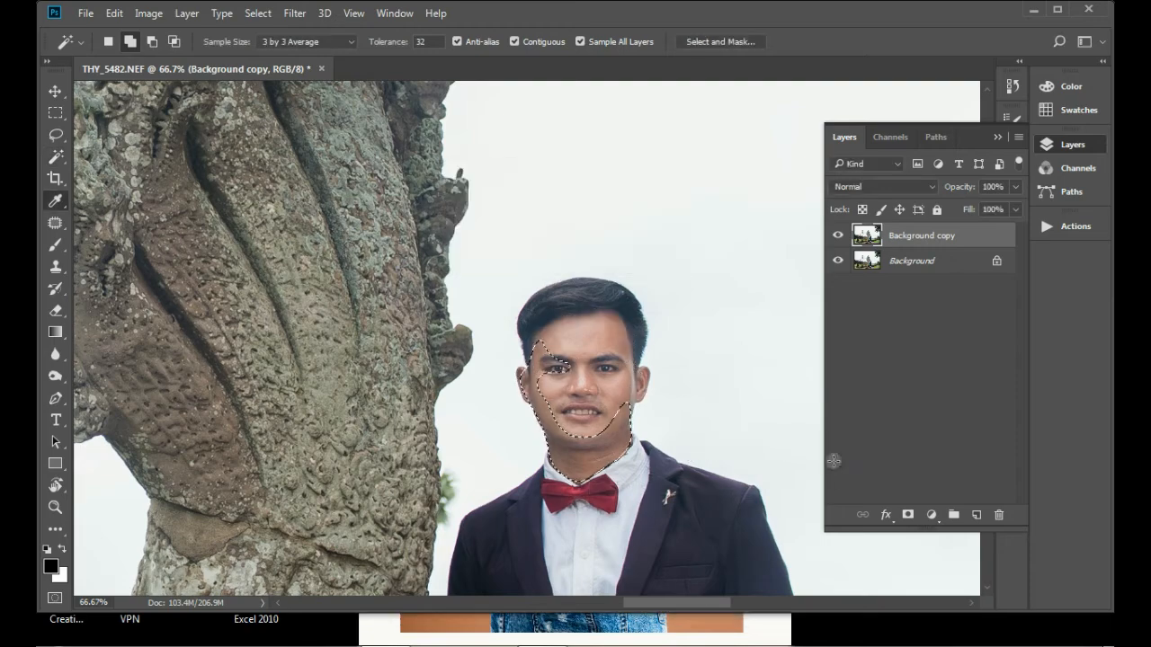
pyautogui.hotkey('ctrl', 'l')
pyautogui.moveTo(771, 488)
pyautogui.mouseDown()
pyautogui.moveTo(758, 489)
pyautogui.moveTo(784, 488)
pyautogui.mouseUp()
pyautogui.press('Return')
# Shift the midtones of the selected skin slightly toward red with Color Balance, and deselect it
pyautogui.hotkey('ctrl', 'b')
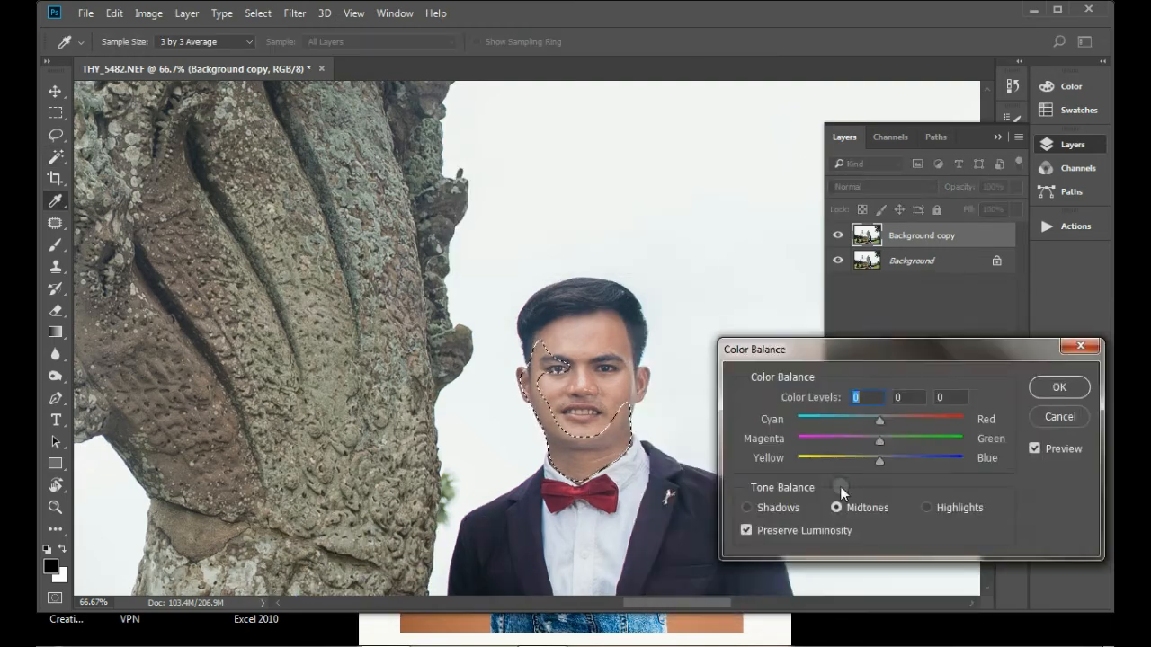
pyautogui.moveTo(879, 421); pyautogui.dragTo(887, 424)
pyautogui.press('Return')
pyautogui.hotkey('ctrl', 'd')
# Select the man's whole head with the Quick Selection tool and feather the selection
pyautogui.keyDown('alt'); pyautogui.click(590, 447); pyautogui.keyUp('alt')
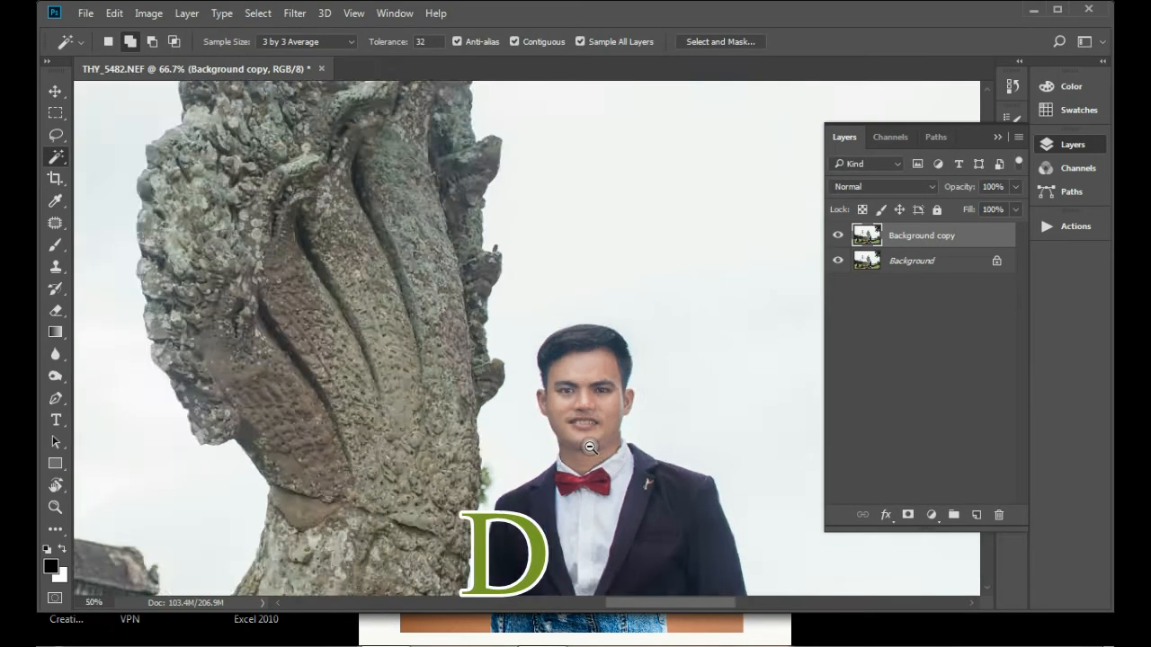
pyautogui.scroll(-3, 590, 447)
pyautogui.press('v')
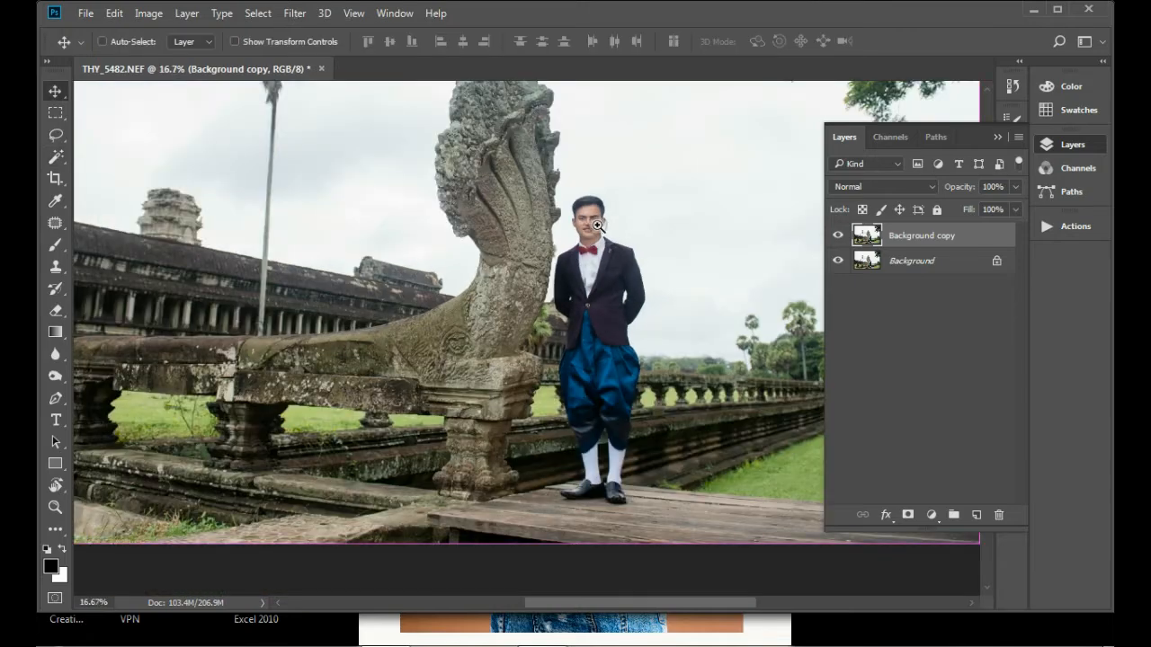
pyautogui.scroll(2, 598, 224)
pyautogui.scroll(1, 597, 214)
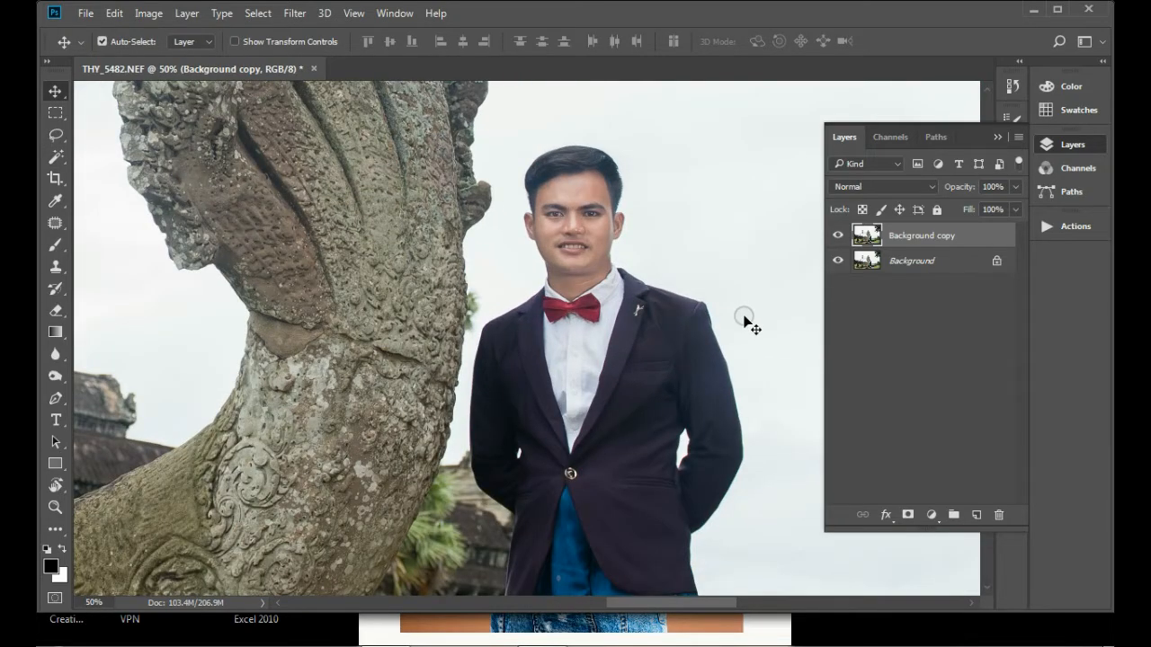
pyautogui.press('w')
pyautogui.hotkey('shift', 'w')
pyautogui.moveTo(593, 242); pyautogui.dragTo(621, 234)
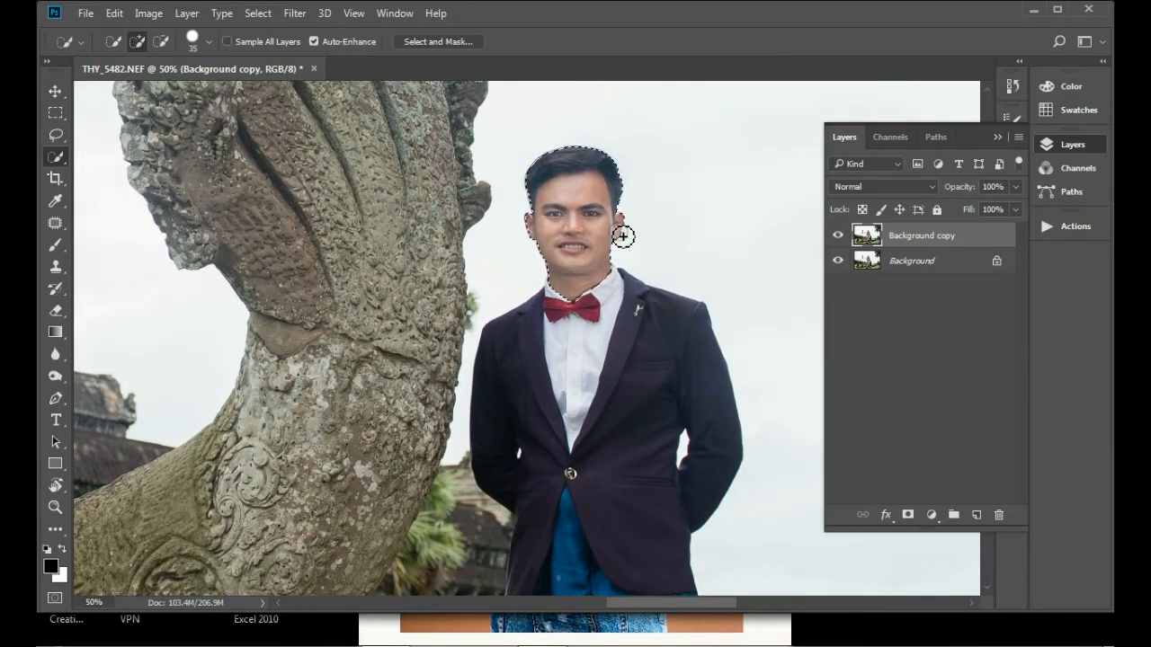
pyautogui.rightClick(648, 248)
pyautogui.click(676, 306)
pyautogui.click(671, 210)
# Shift the midtones of the selected head slightly toward yellow with Color Balance, and deselect it
pyautogui.hotkey('ctrl', 'b')
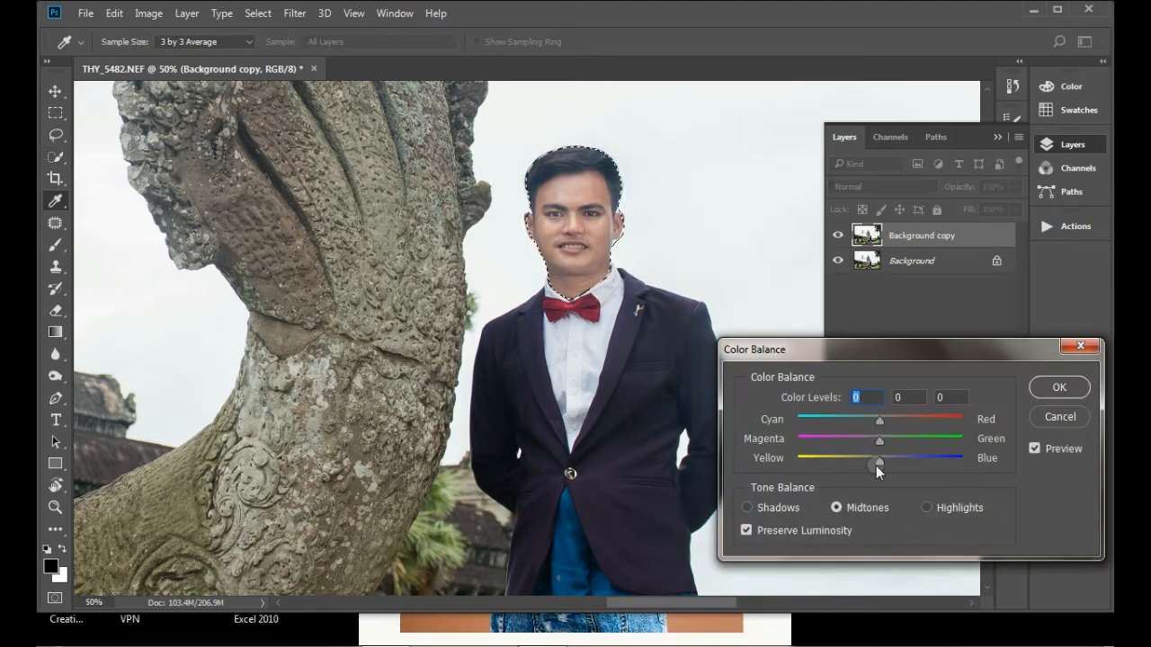
pyautogui.moveTo(879, 459); pyautogui.dragTo(875, 457)
pyautogui.click(1038, 389)
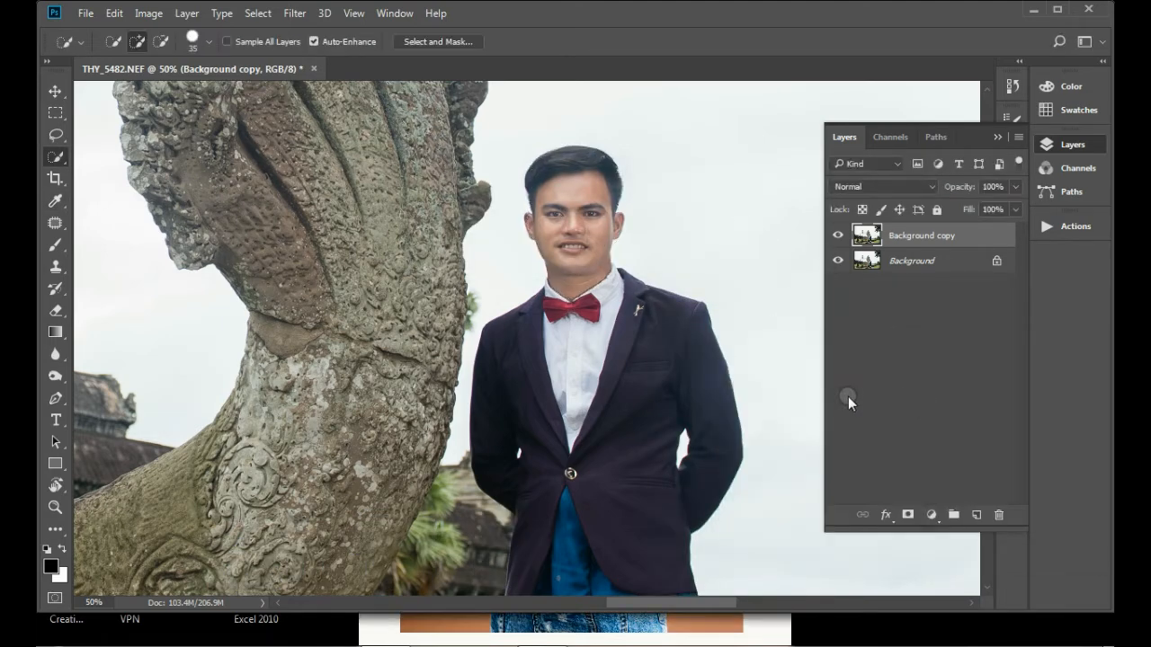
pyautogui.hotkey('ctrl', 'd')
# Smooth the skin with the SkinFiner filter at a smoothing amount of 55
pyautogui.click(297, 13)
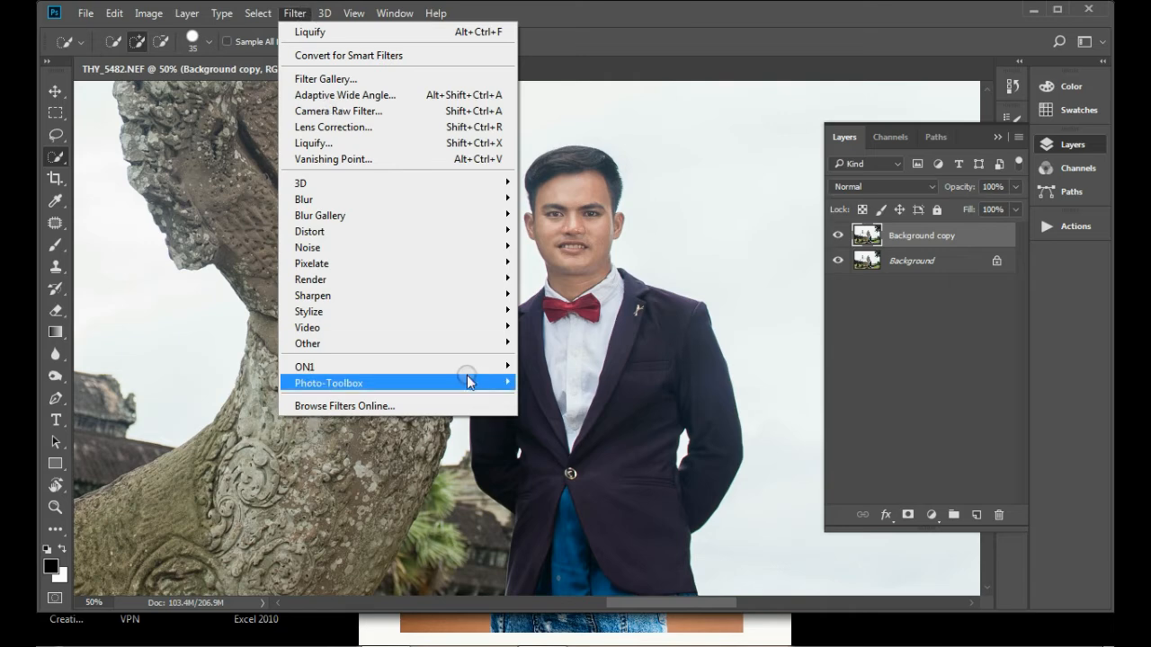
pyautogui.moveTo(472, 383)
pyautogui.click(554, 383)
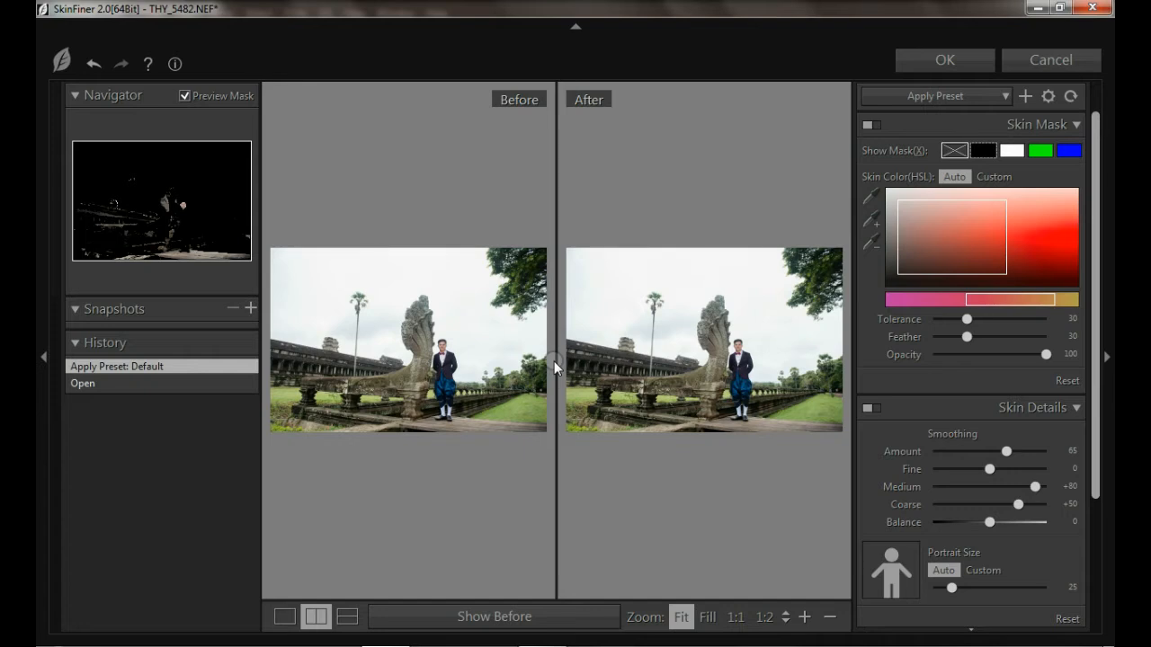
pyautogui.click(743, 350)
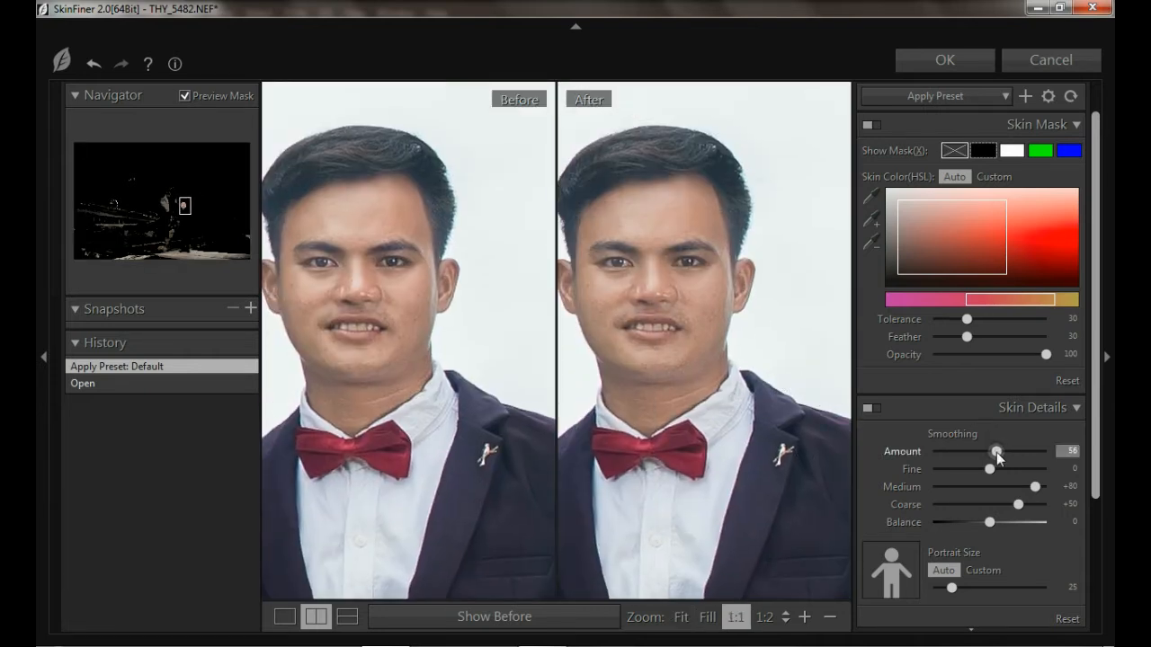
pyautogui.moveTo(998, 455); pyautogui.dragTo(996, 455)
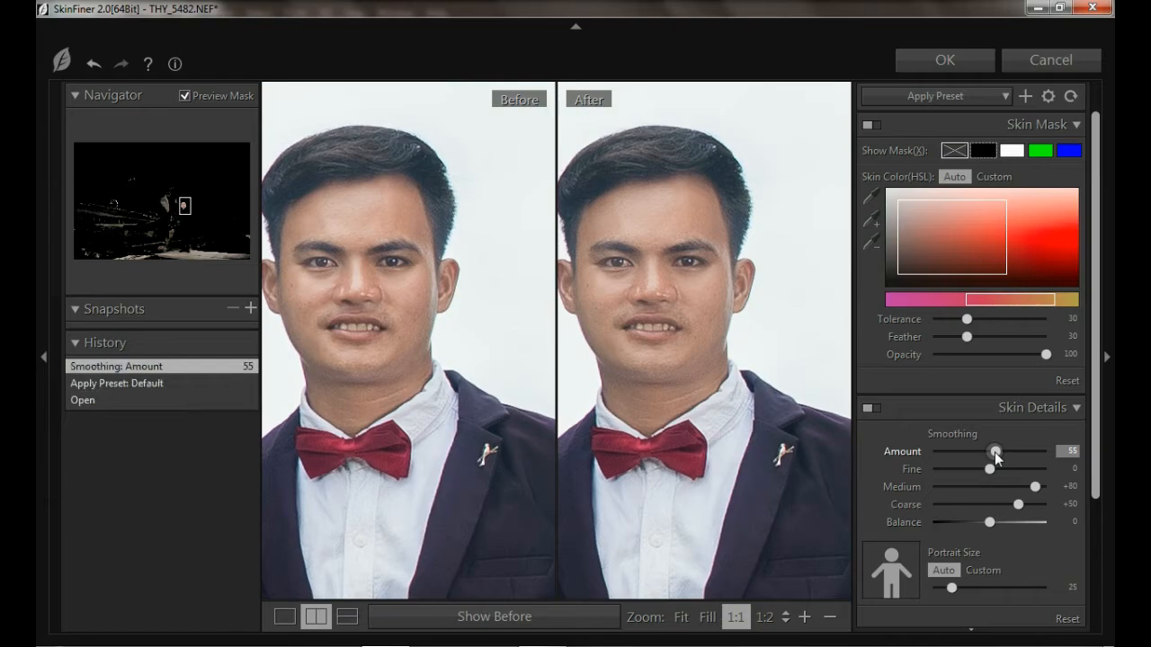
pyautogui.click(951, 72)
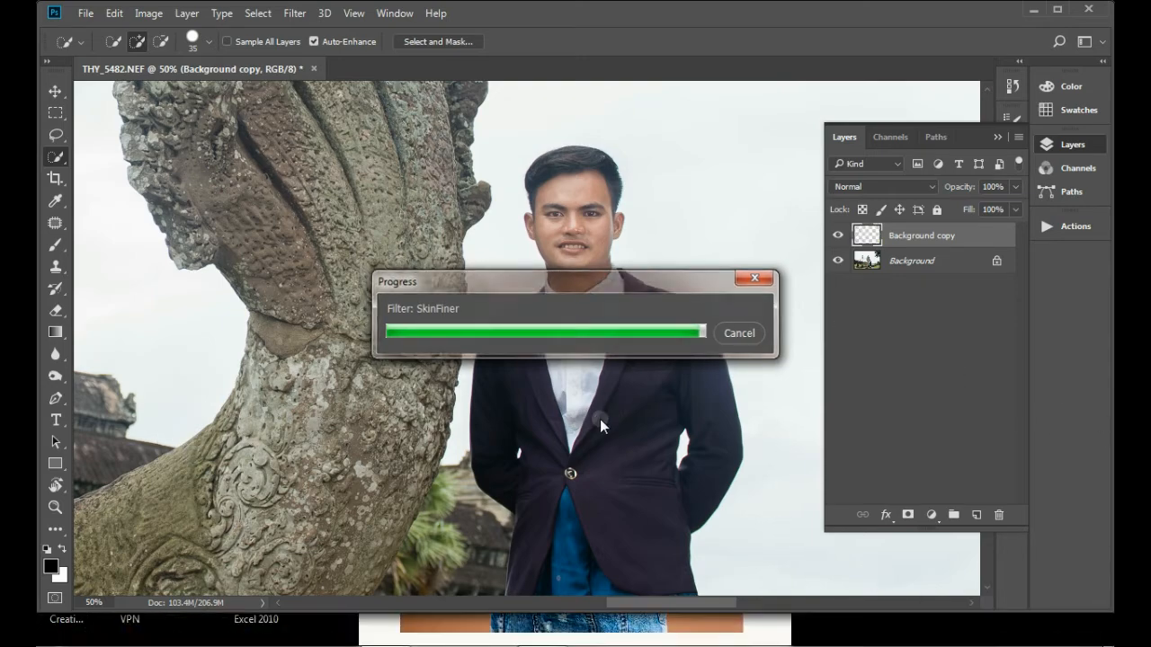
# Add a Levels adjustment layer above Background copy and raise its RGB shadow input to about 14
pyautogui.moveTo(737, 435); pyautogui.dragTo(717, 373)
pyautogui.hotkey('ctrl', '-')
pyautogui.hotkey('ctrl', '-')
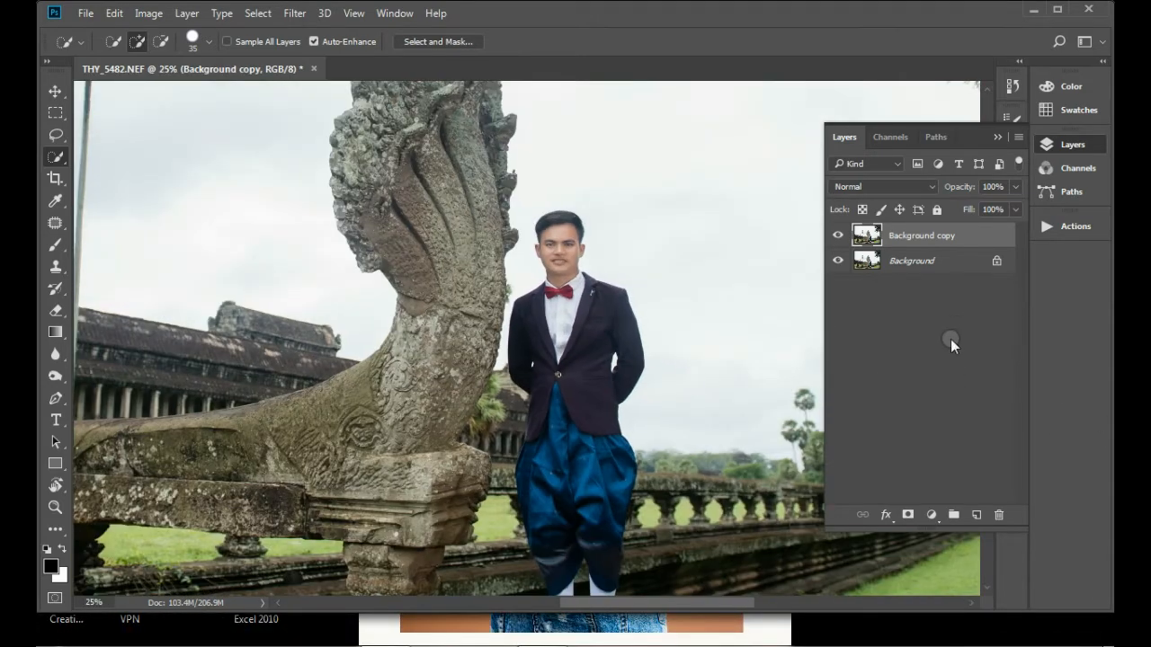
pyautogui.click(932, 516)
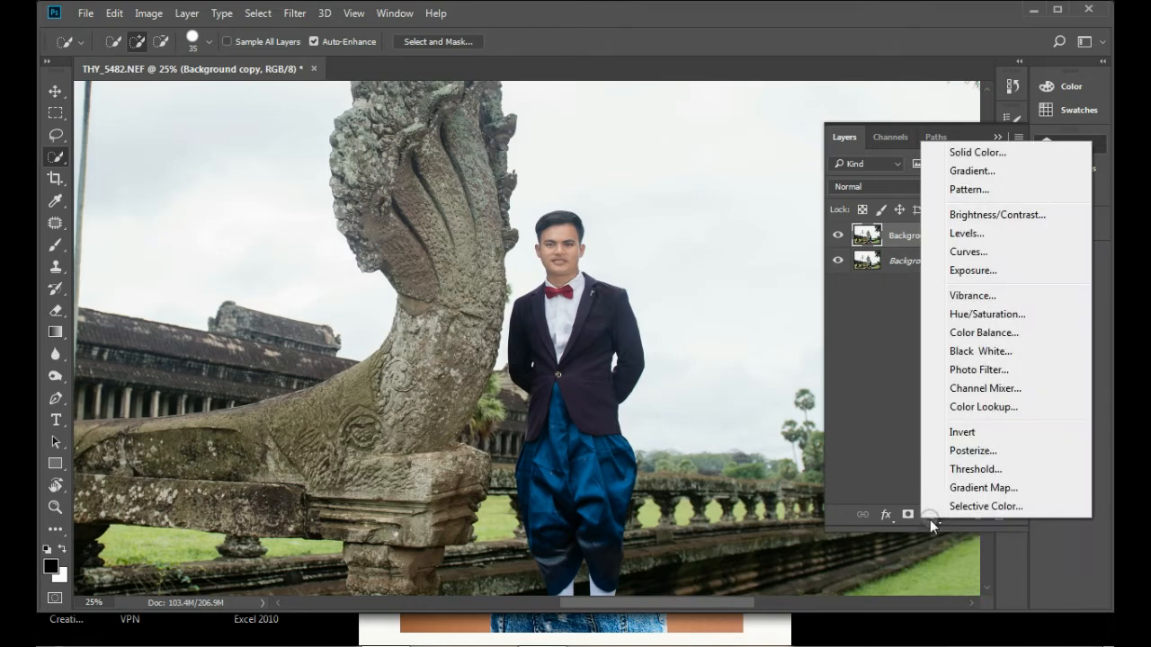
pyautogui.click(998, 235)
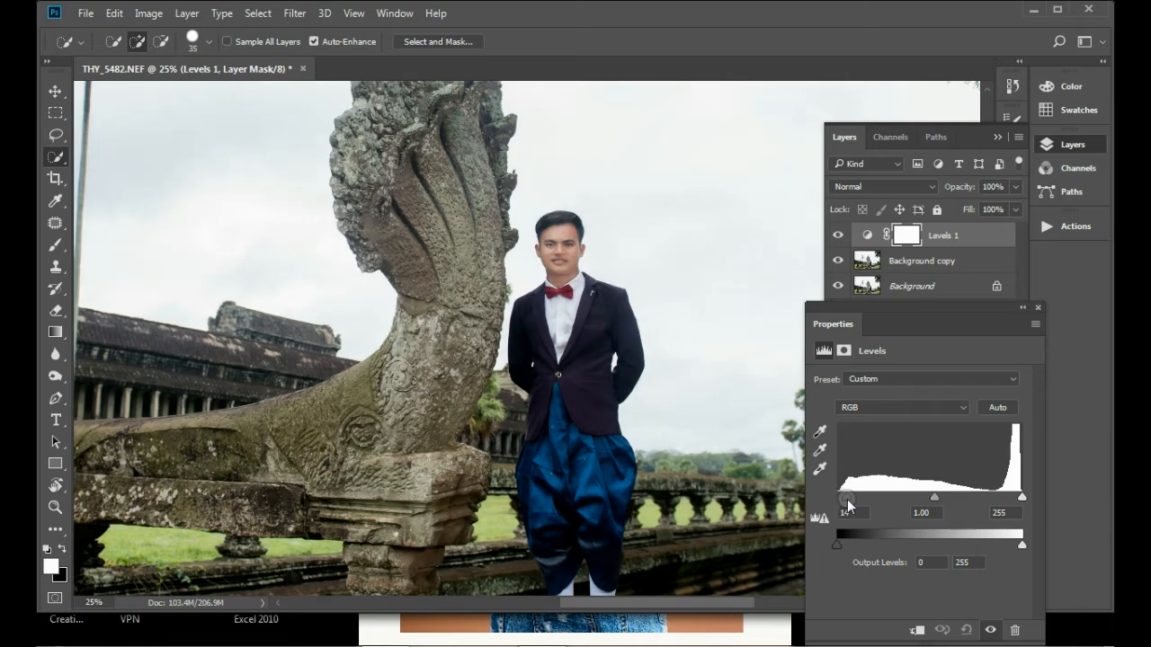
pyautogui.click(1037, 307)
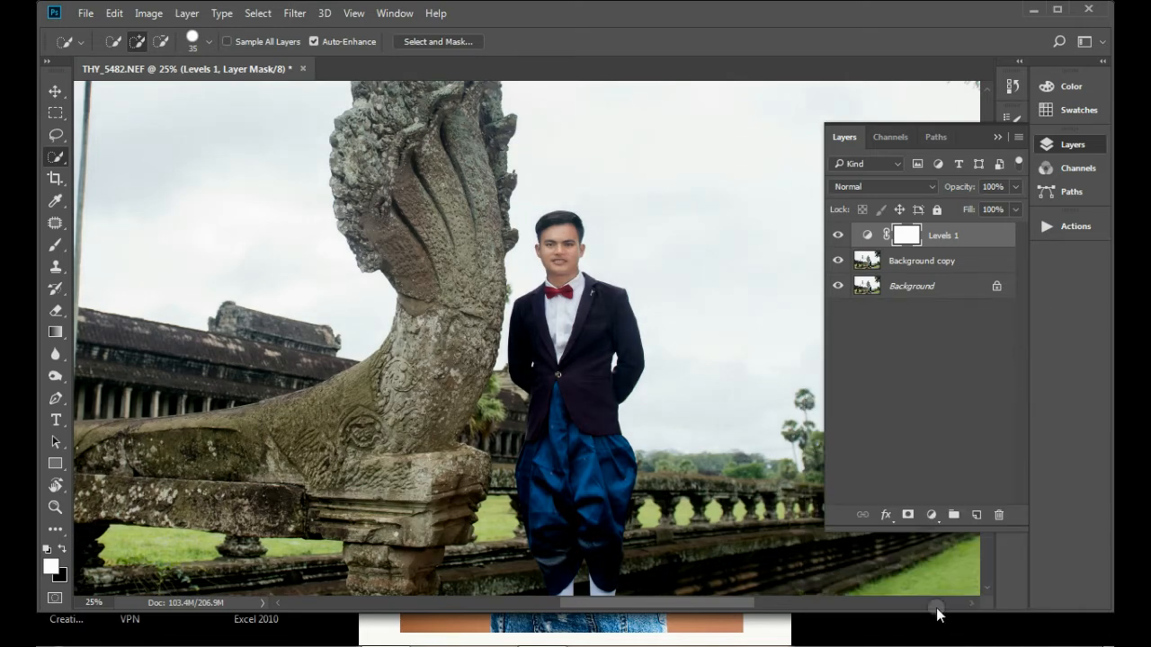
# Add a Color Balance adjustment layer above Levels 1, keeping all its sliders at 0
pyautogui.click(933, 515)
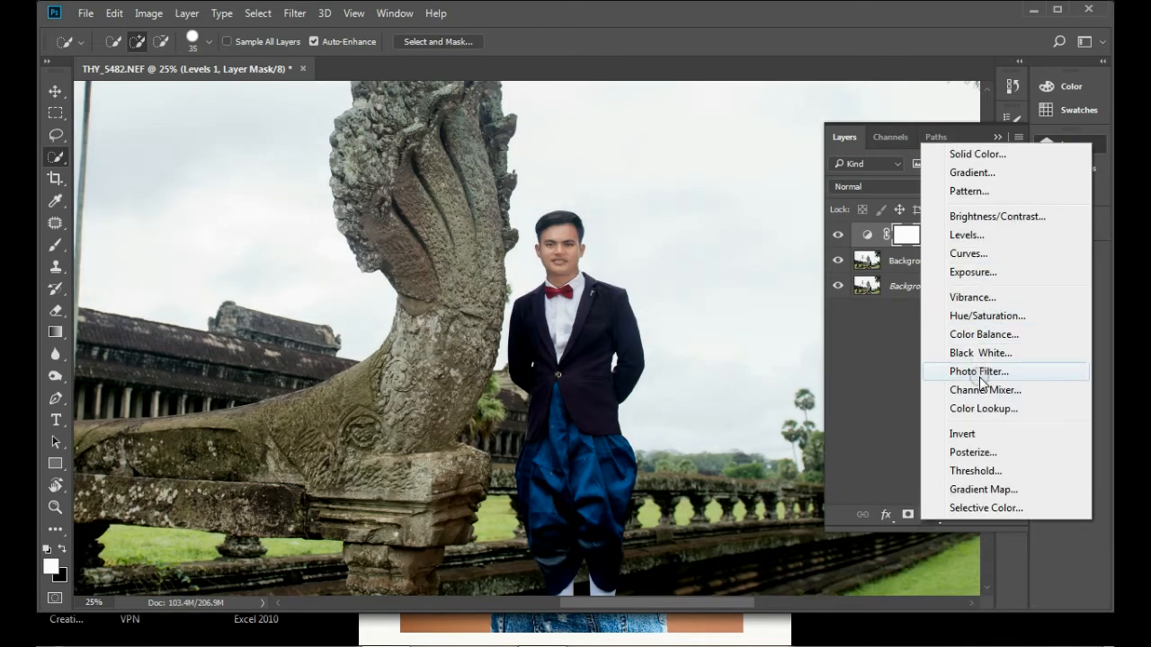
pyautogui.click(978, 335)
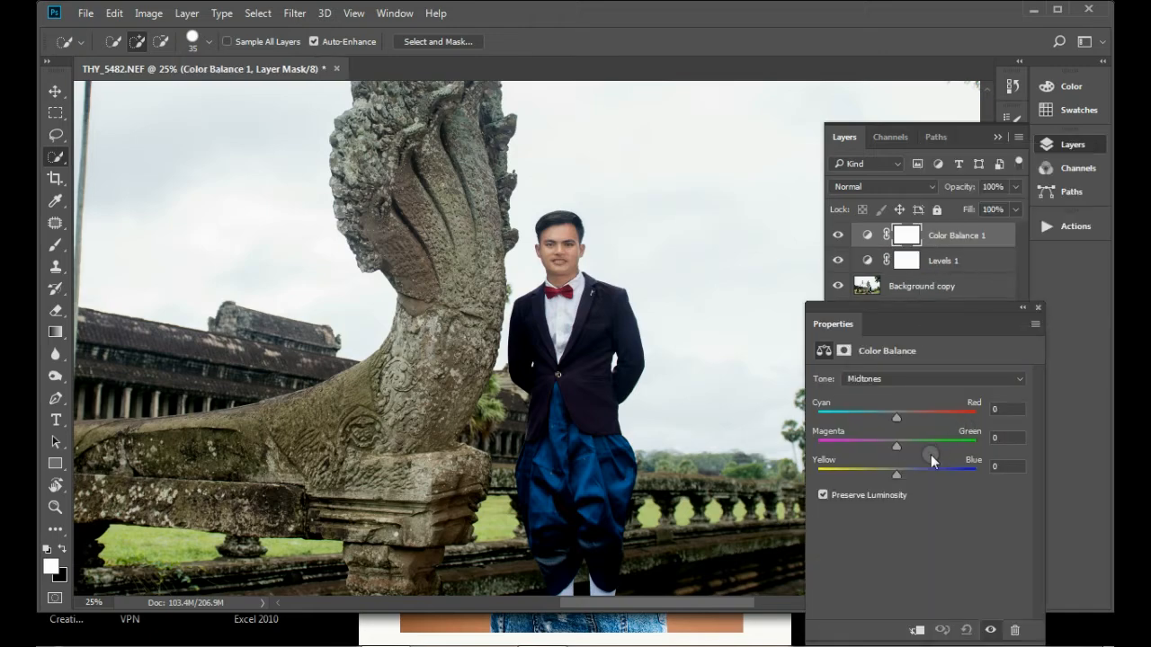
pyautogui.click(1037, 307)
pyautogui.hotkey('ctrl', '-')
pyautogui.hotkey('ctrl', '-')
pyautogui.hotkey('ctrl', '-')
pyautogui.keyDown('ctrl'); pyautogui.click(620, 385); pyautogui.keyUp('ctrl')
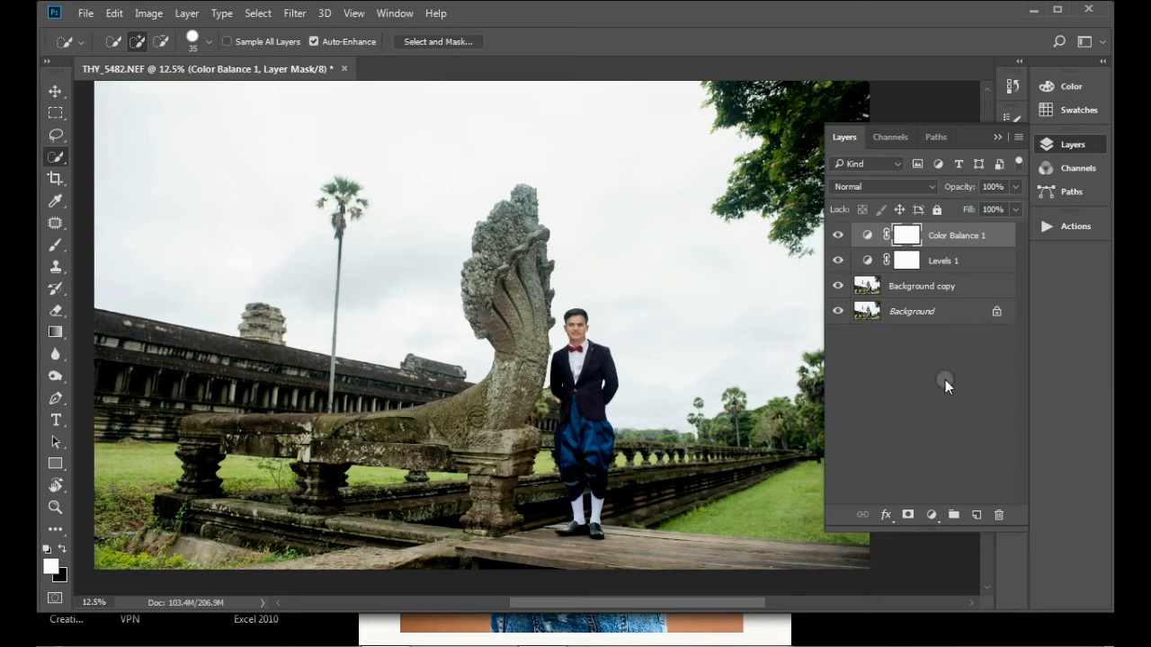
# Make Background copy the active layer and browse for an image to open in the backgrownd\sky folder on drive E
pyautogui.click(940, 286)
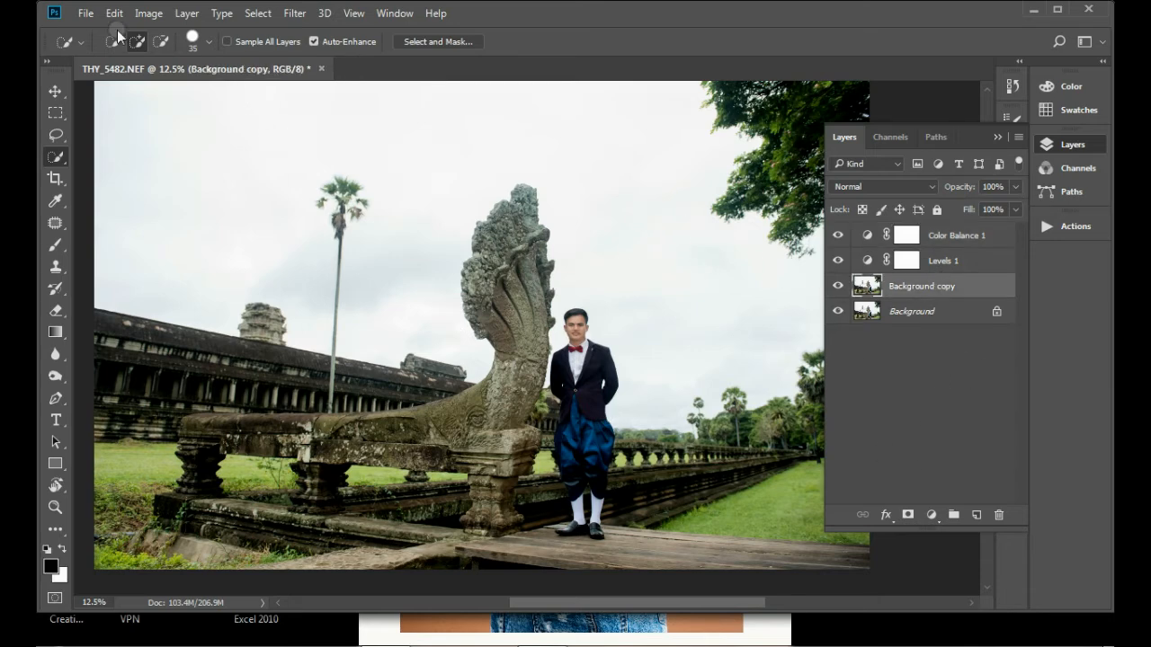
pyautogui.click(86, 12)
pyautogui.click(90, 46)
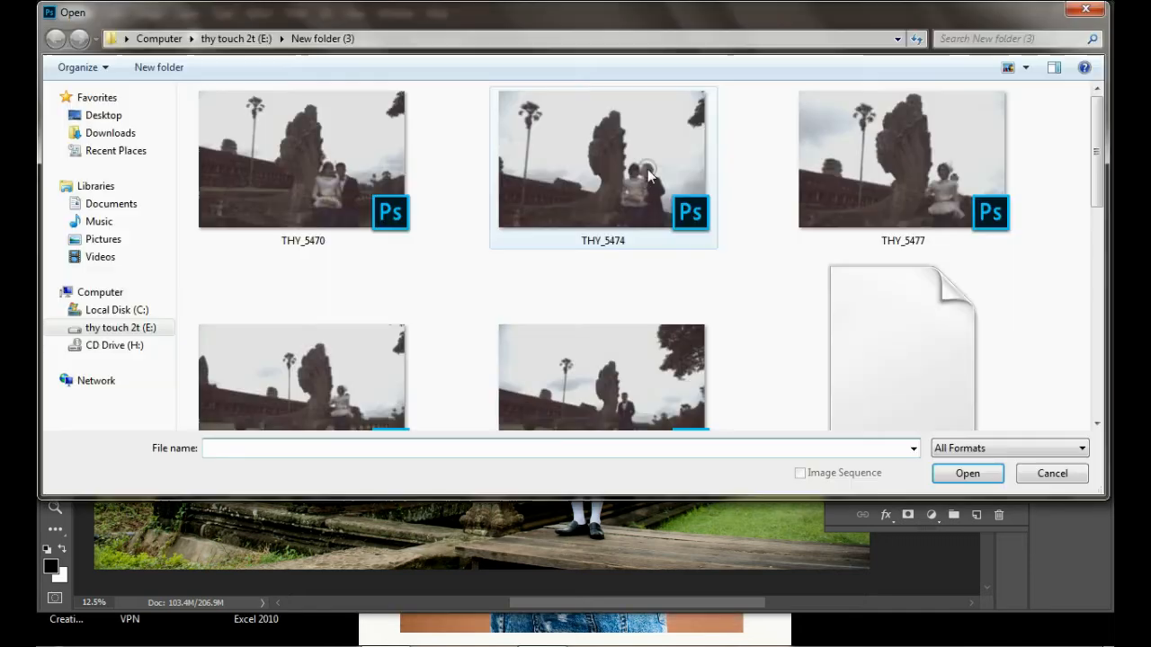
pyautogui.click(108, 327)
pyautogui.doubleClick(326, 157)
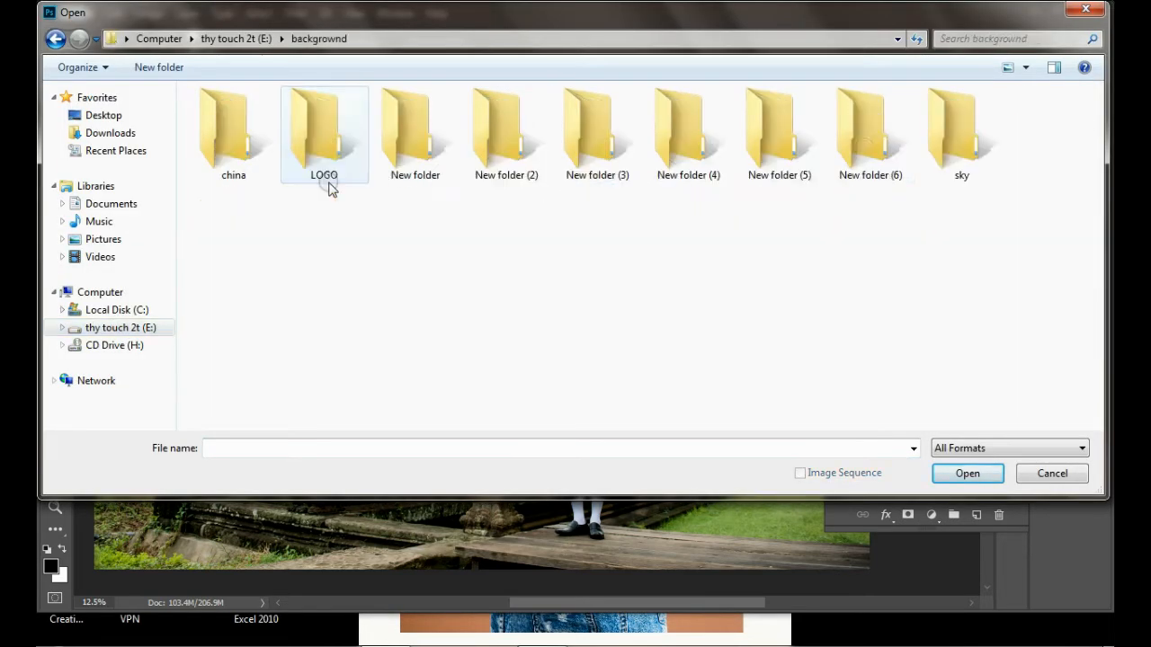
pyautogui.doubleClick(959, 171)
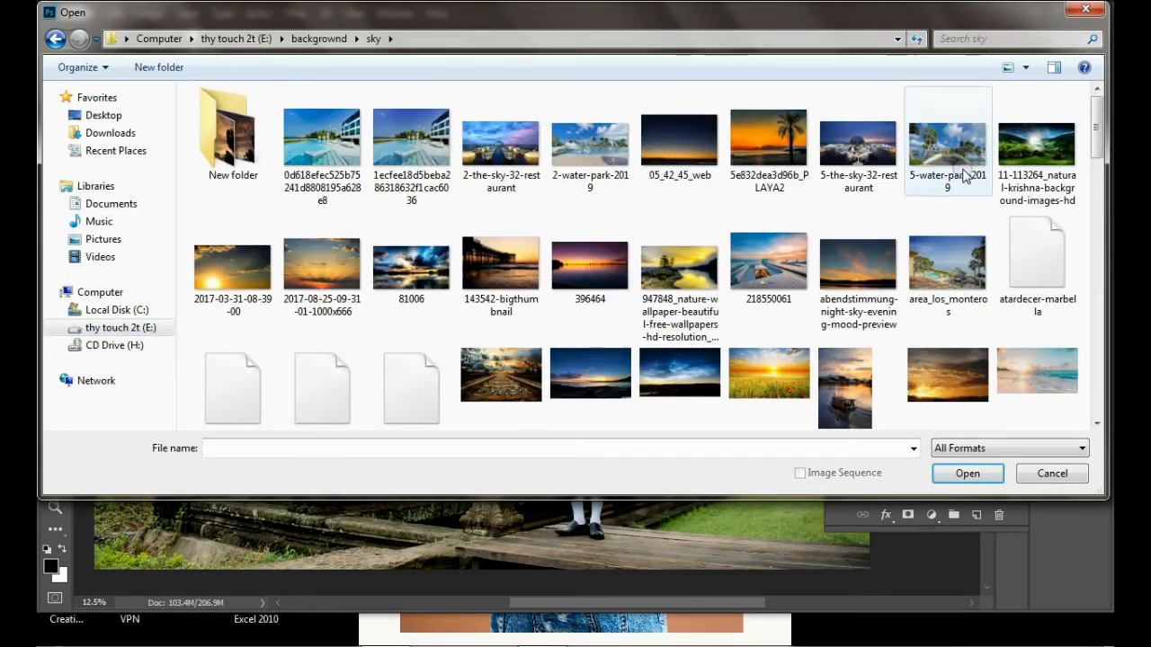
# Look through the sky pictures and open sky-sunset-wallpaper-1280x768-206_13
pyautogui.click(957, 228)
pyautogui.scroll(-2, 660, 364)
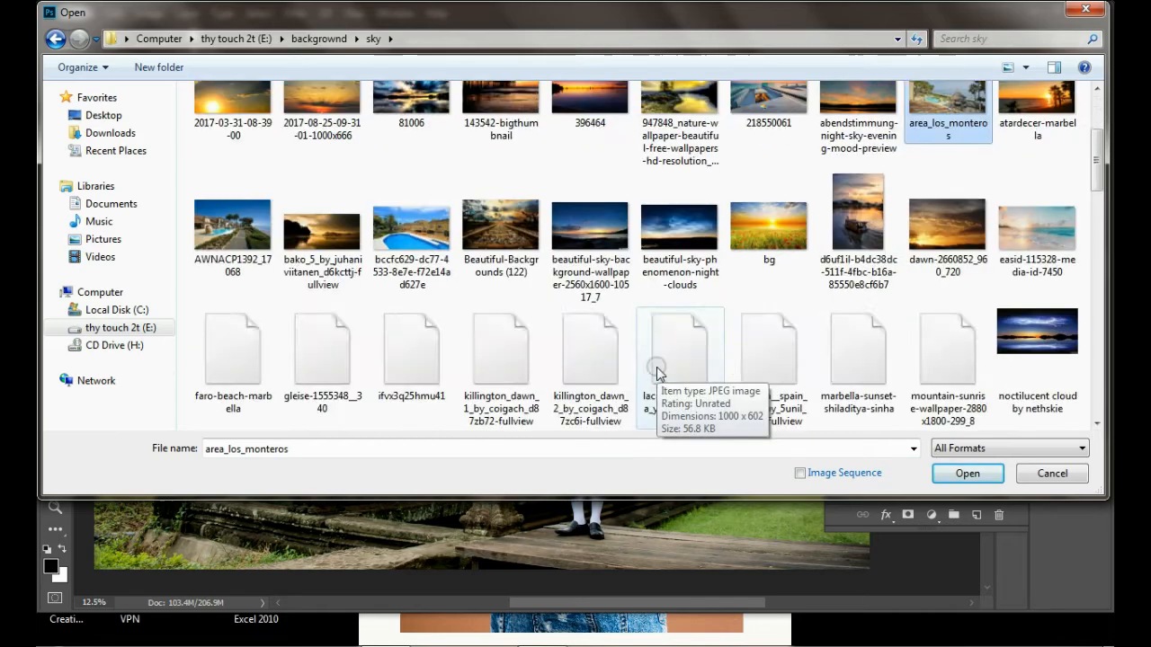
pyautogui.scroll(-1, 670, 374)
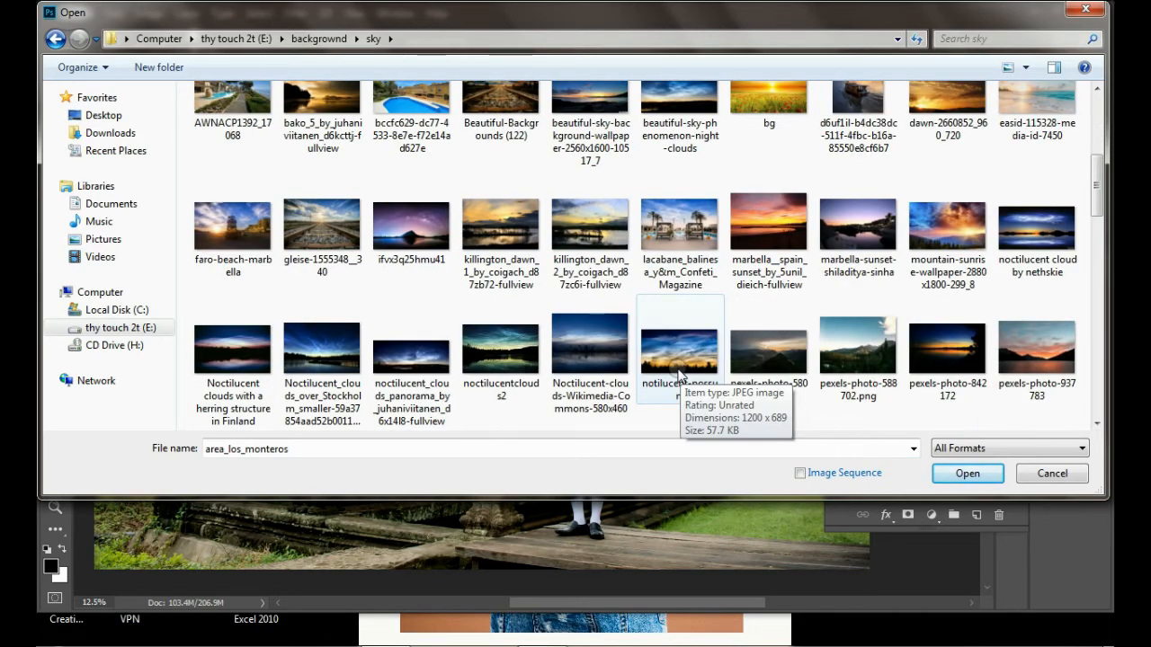
pyautogui.scroll(-1, 678, 376)
pyautogui.click(243, 373)
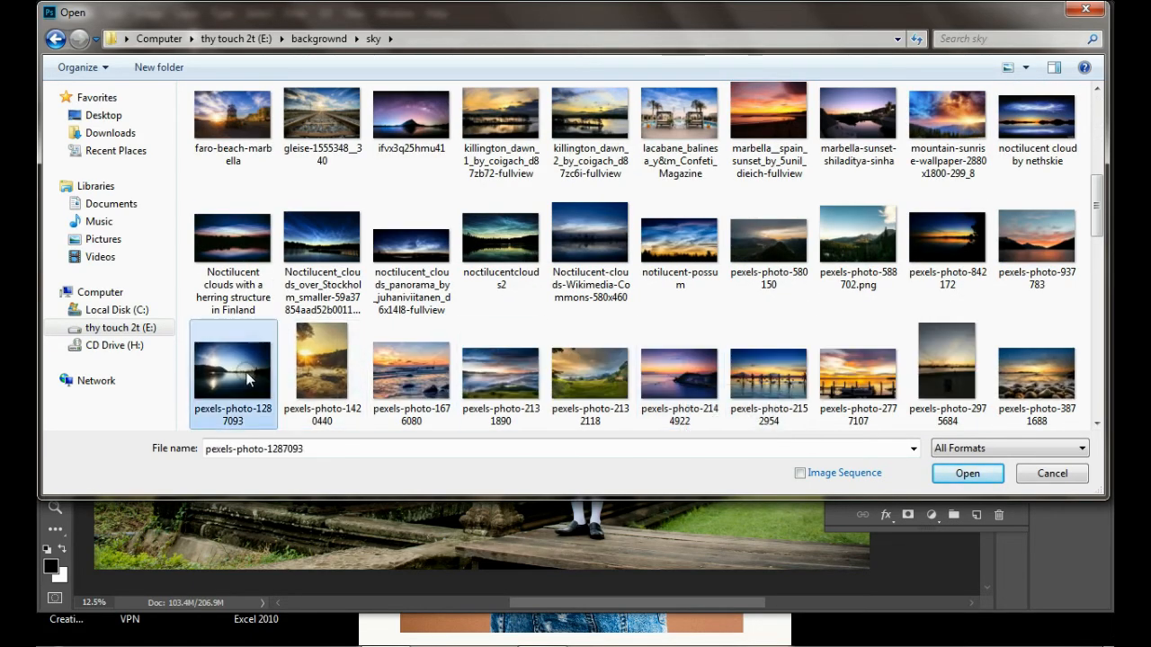
pyautogui.scroll(-1, 640, 398)
pyautogui.doubleClick(850, 355)
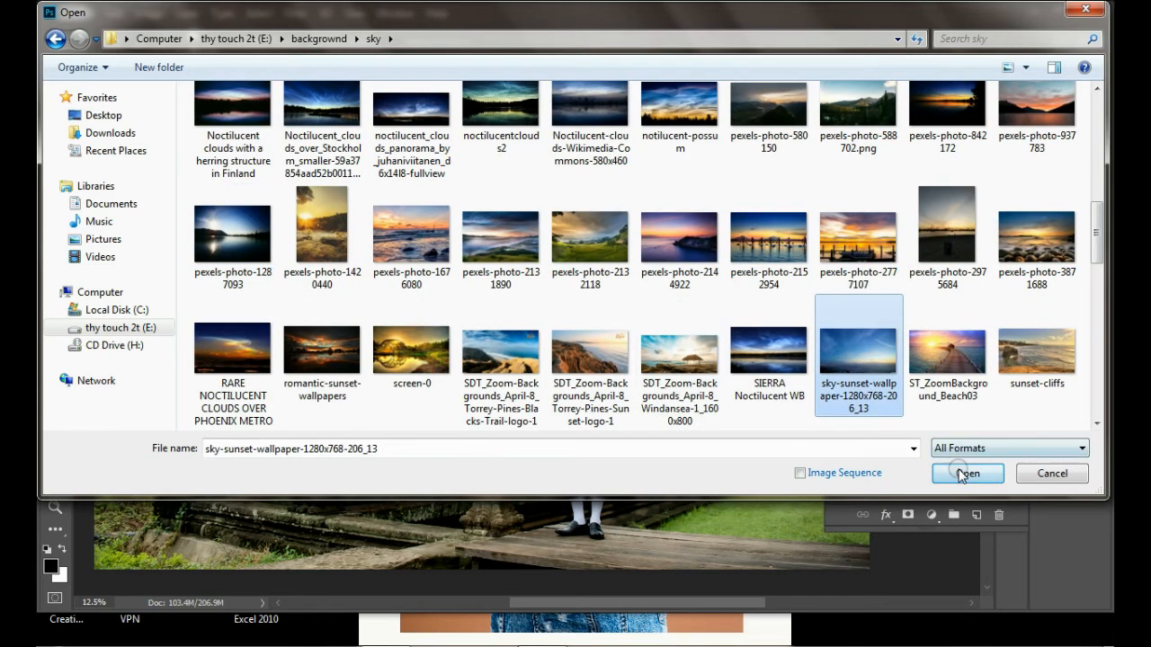
# Copy the entire sky picture, close it, and paste it above Background copy in THY_5482
pyautogui.hotkey('ctrl', 'a')
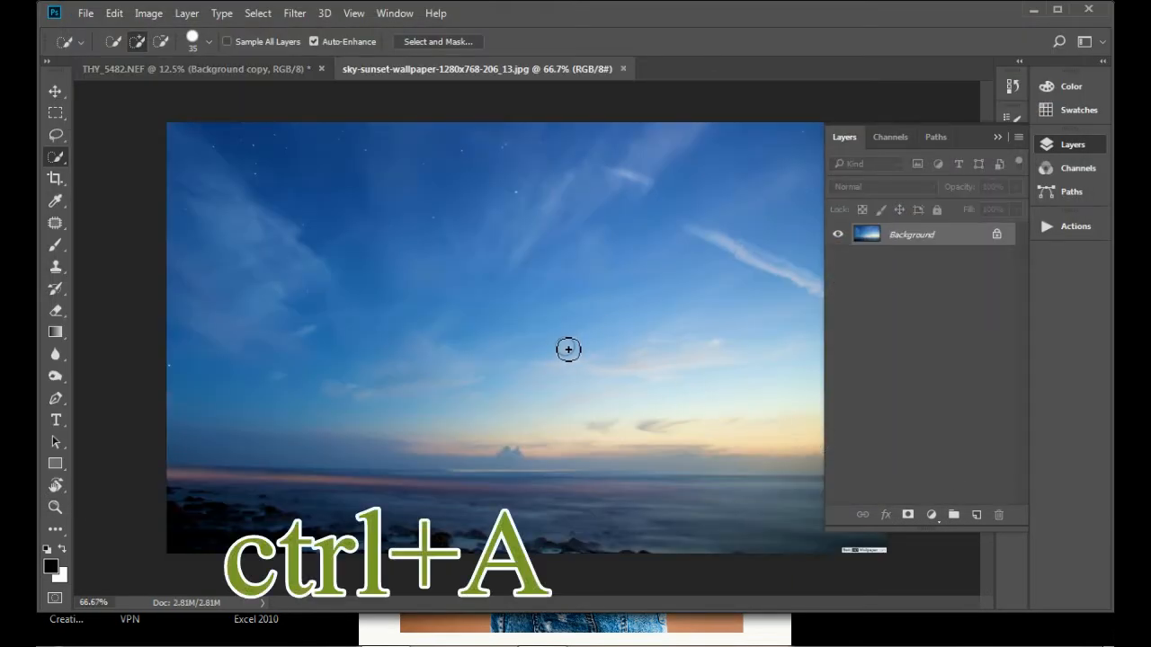
pyautogui.press('v')
pyautogui.hotkey('ctrl', 'c')
pyautogui.hotkey('ctrl', 'q')
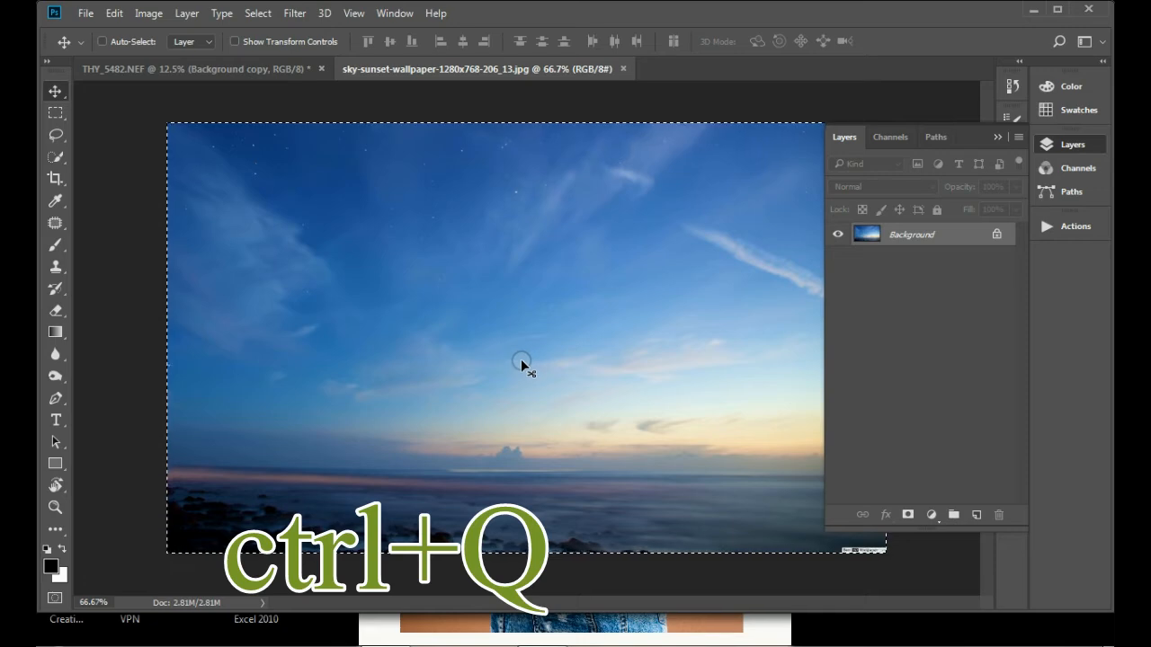
pyautogui.hotkey('ctrl', 'v')
# Free-transform the pasted sky so it is enlarged to cover nearly the whole photo
pyautogui.hotkey('ctrl', 't')
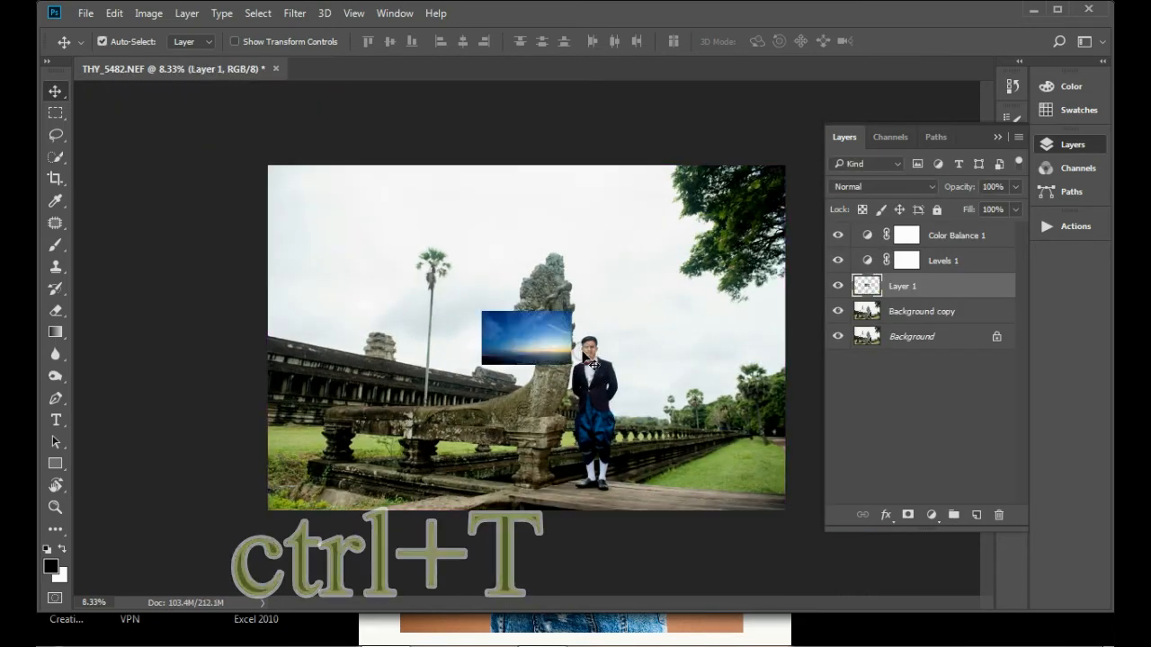
pyautogui.moveTo(573, 306); pyautogui.dragTo(813, 160)
pyautogui.moveTo(699, 236); pyautogui.dragTo(701, 240)
pyautogui.press('Return')
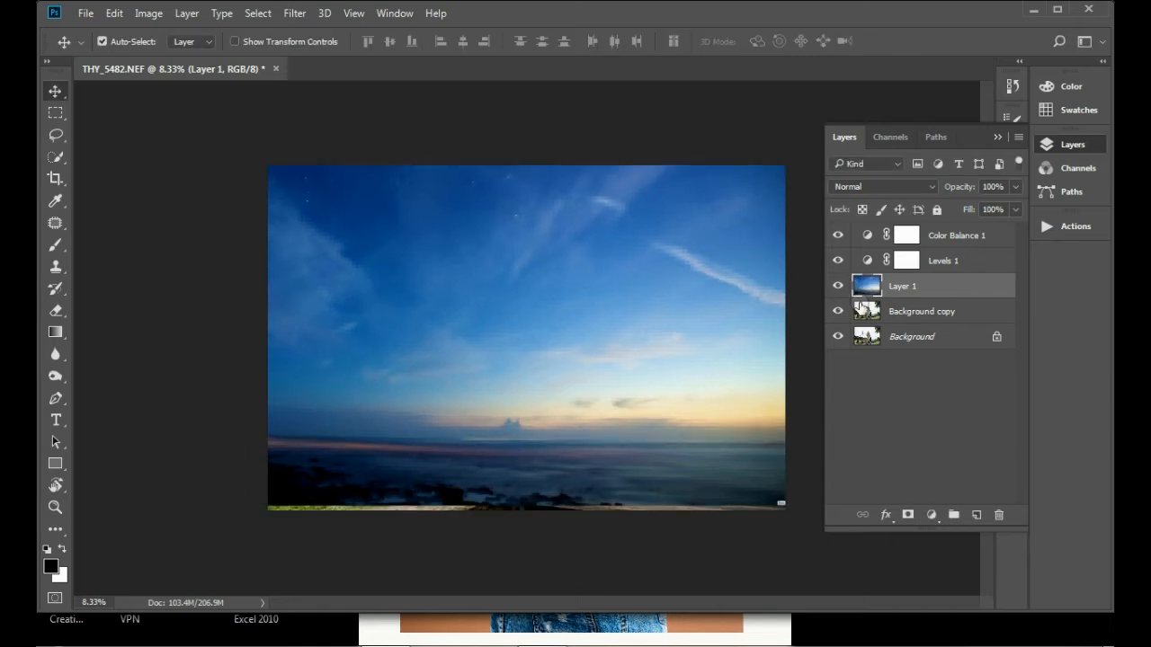
# Lower the sky layer's opacity to 55% and shift the sky slightly to the left and up over the photo
pyautogui.click(1016, 186)
pyautogui.moveTo(995, 209); pyautogui.dragTo(981, 207)
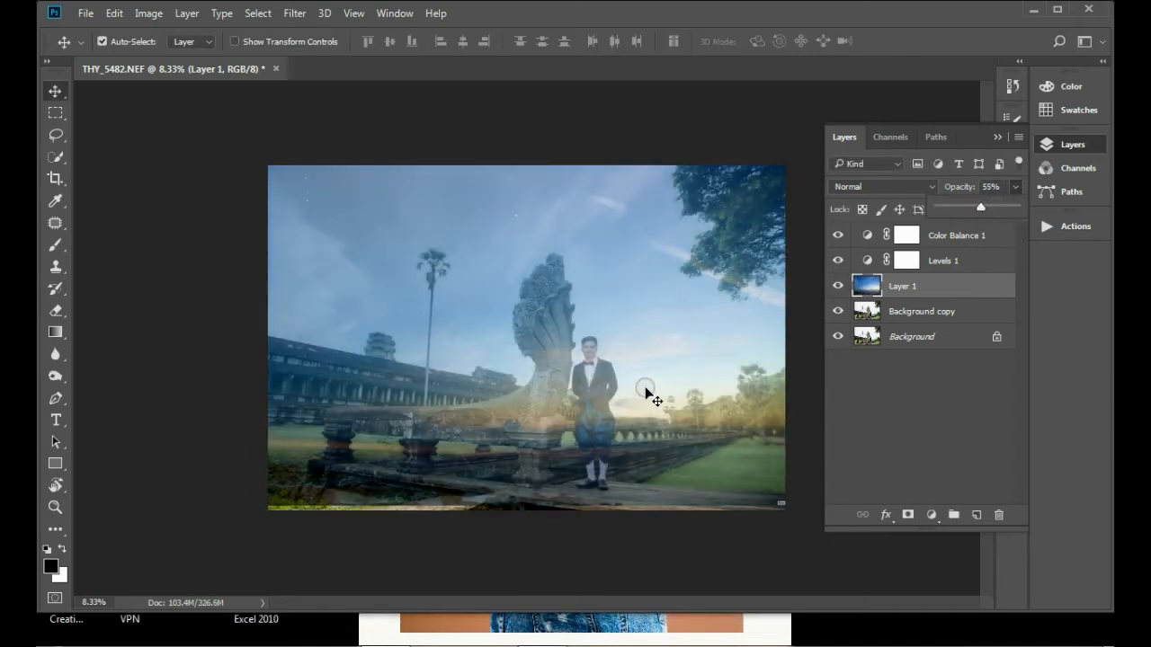
pyautogui.moveTo(646, 389); pyautogui.dragTo(624, 381)
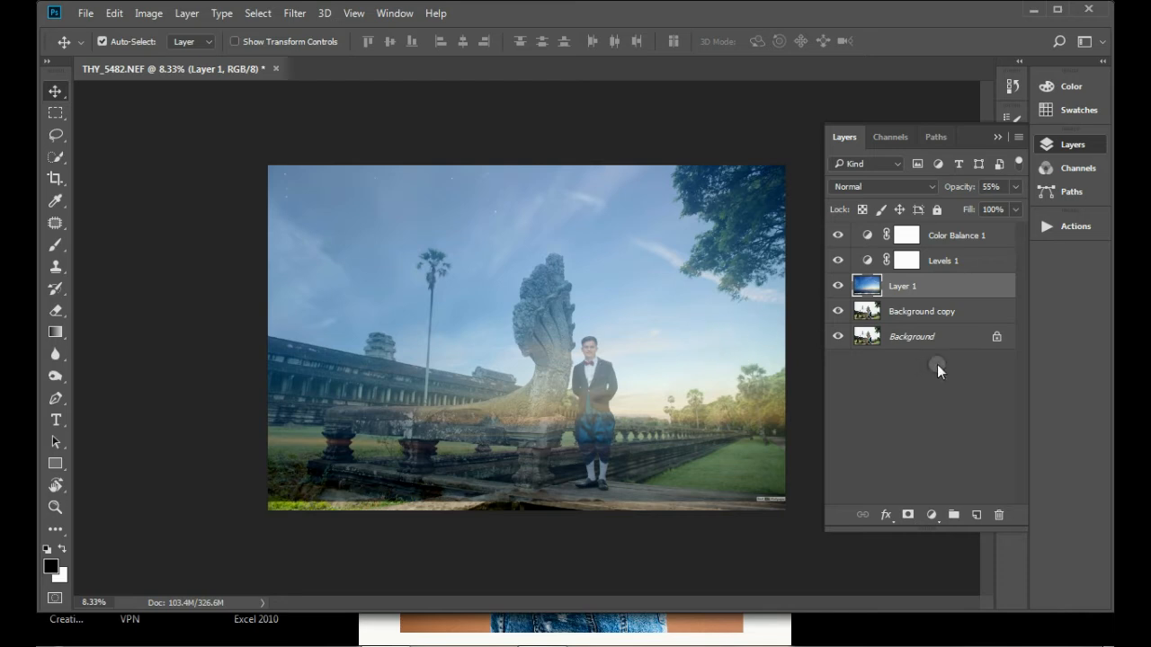
# Restore the sky layer's opacity to 100% and set its blend mode to Darken
pyautogui.click(1016, 186)
pyautogui.moveTo(982, 209); pyautogui.dragTo(1039, 206)
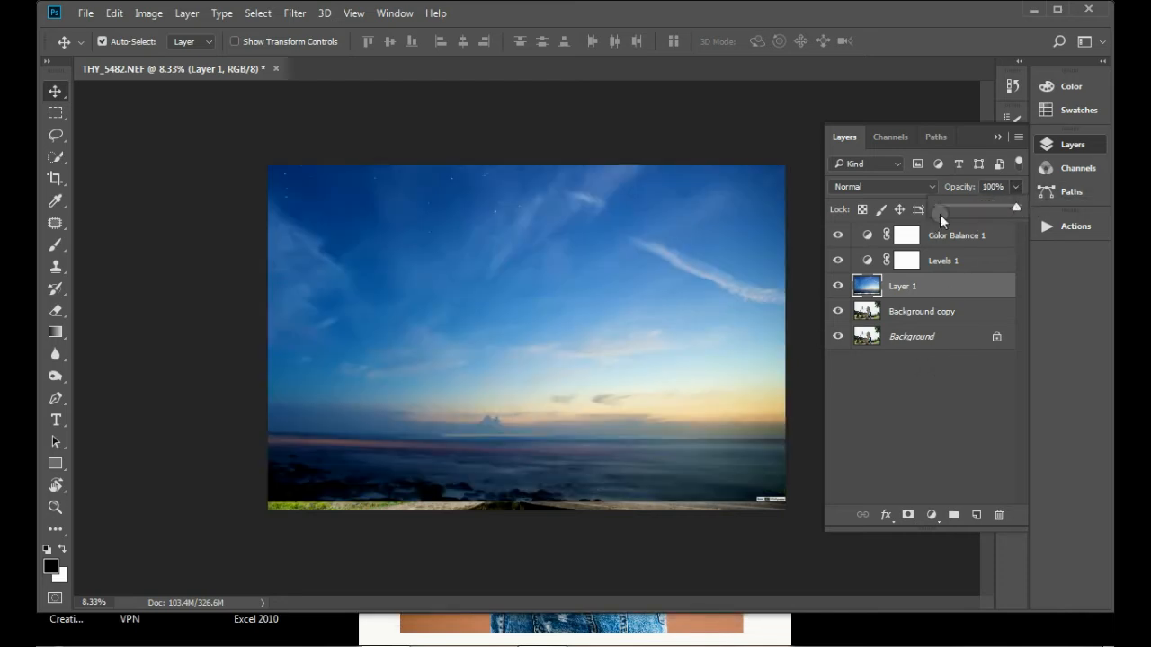
pyautogui.click(882, 187)
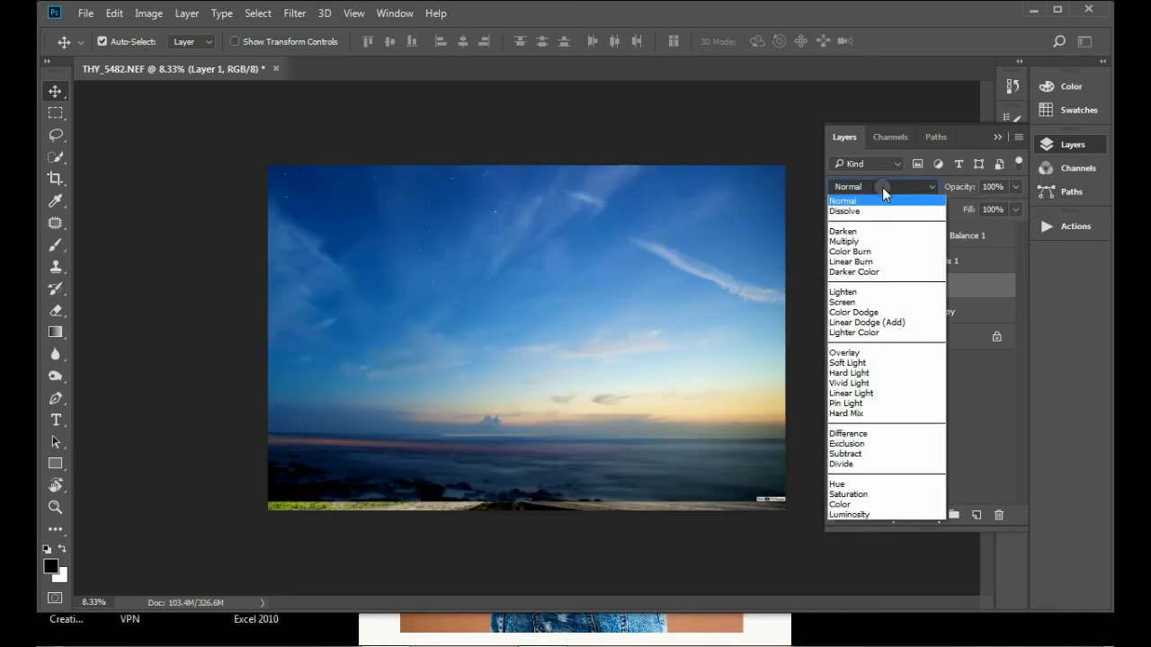
pyautogui.click(871, 233)
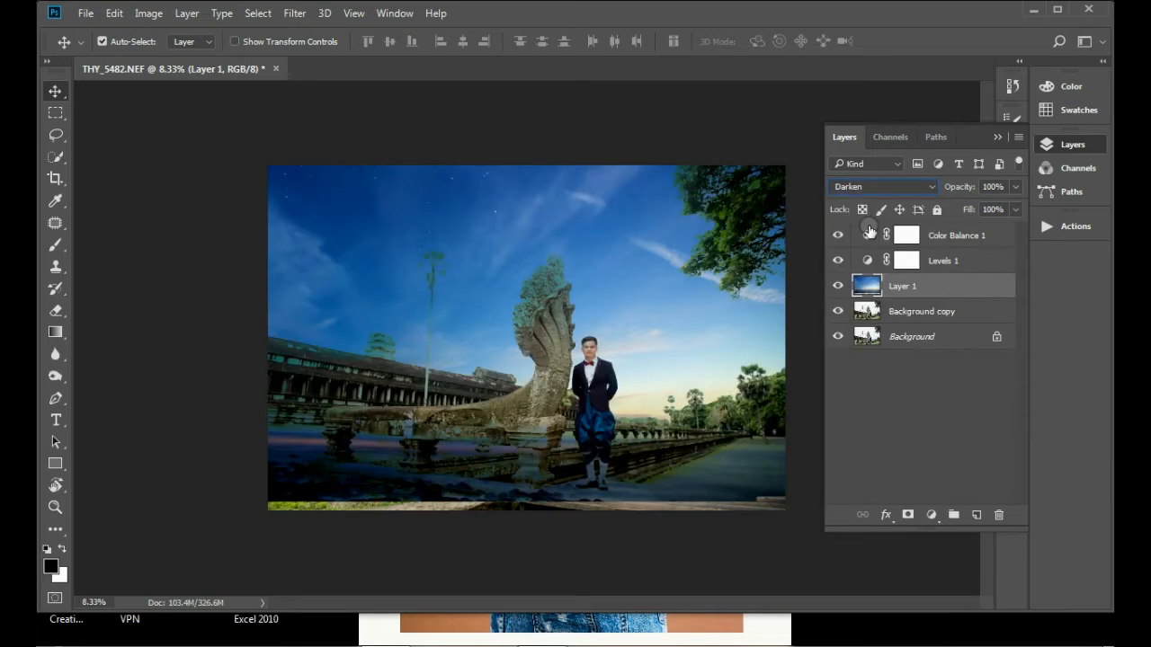
# Add an inverted black mask to the sky layer and prepare a soft 1600 px brush at 60% opacity and 54% flow
pyautogui.click(908, 514)
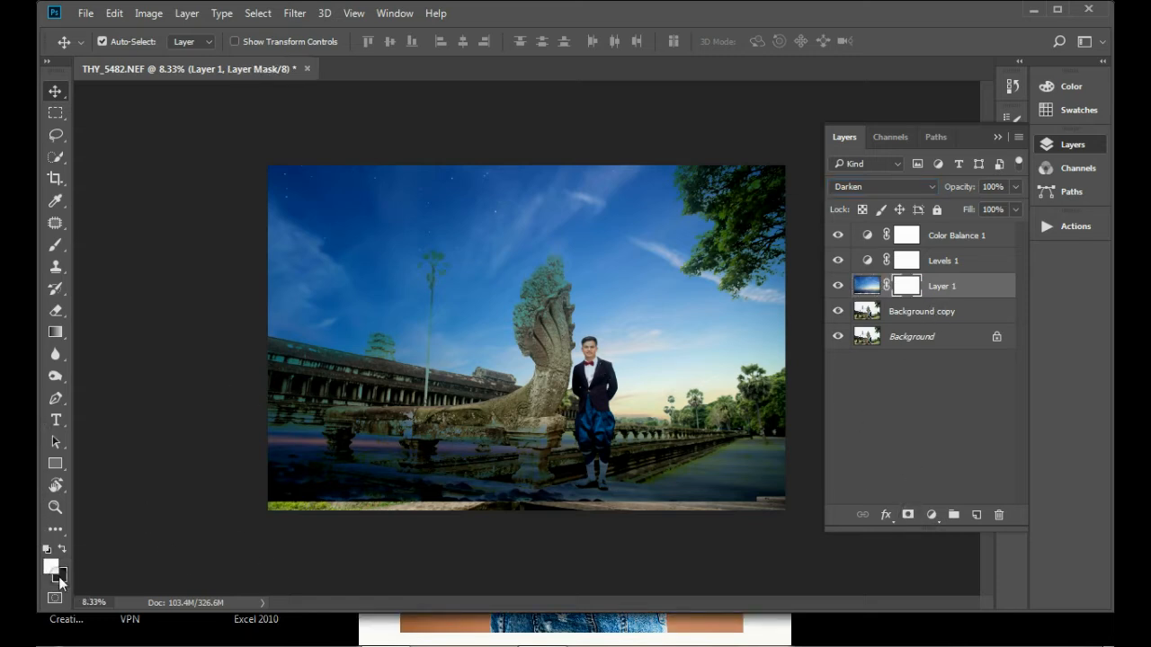
pyautogui.hotkey('ctrl', 'i')
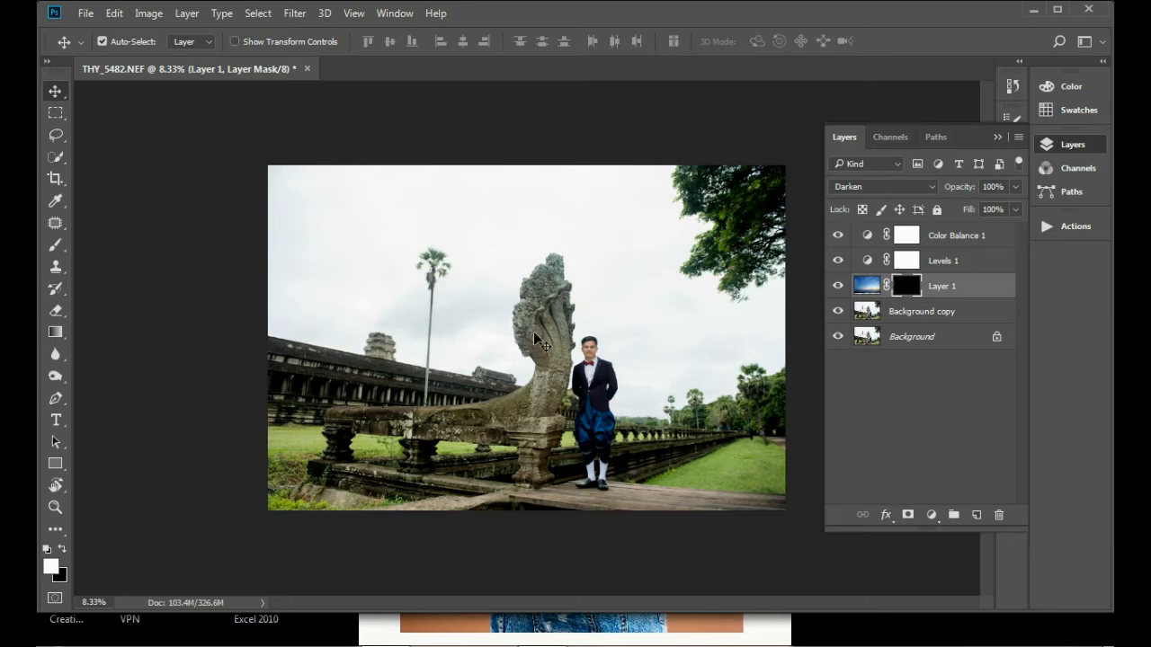
pyautogui.click(56, 245)
pyautogui.click(500, 43)
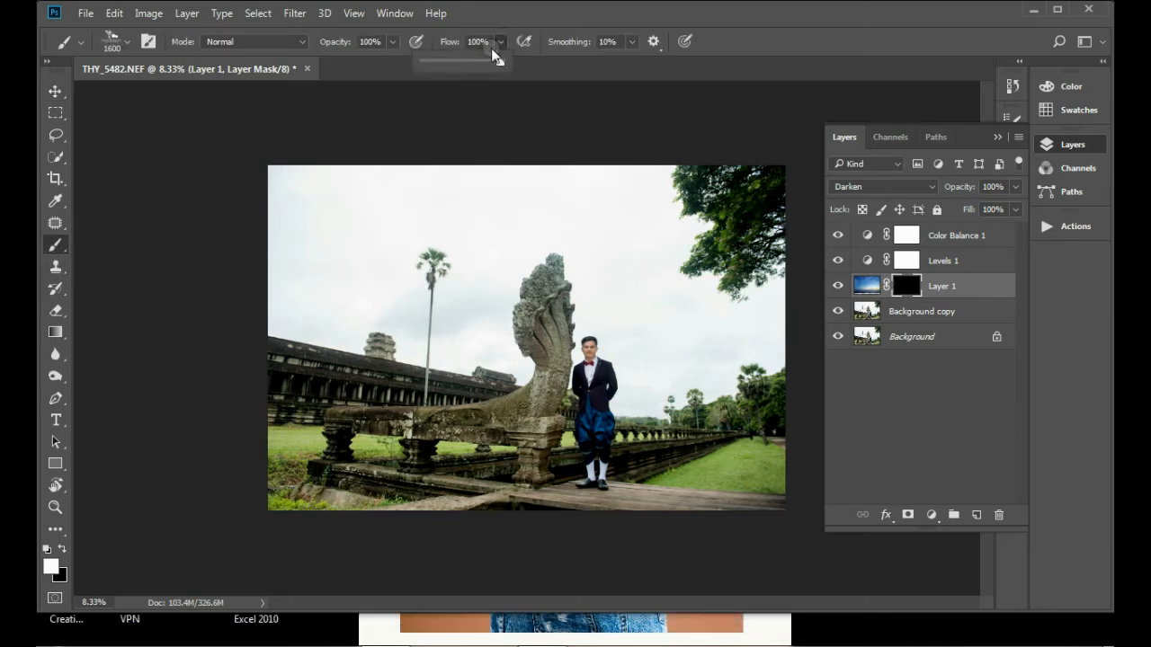
pyautogui.moveTo(468, 61); pyautogui.dragTo(457, 62)
pyautogui.click(388, 43)
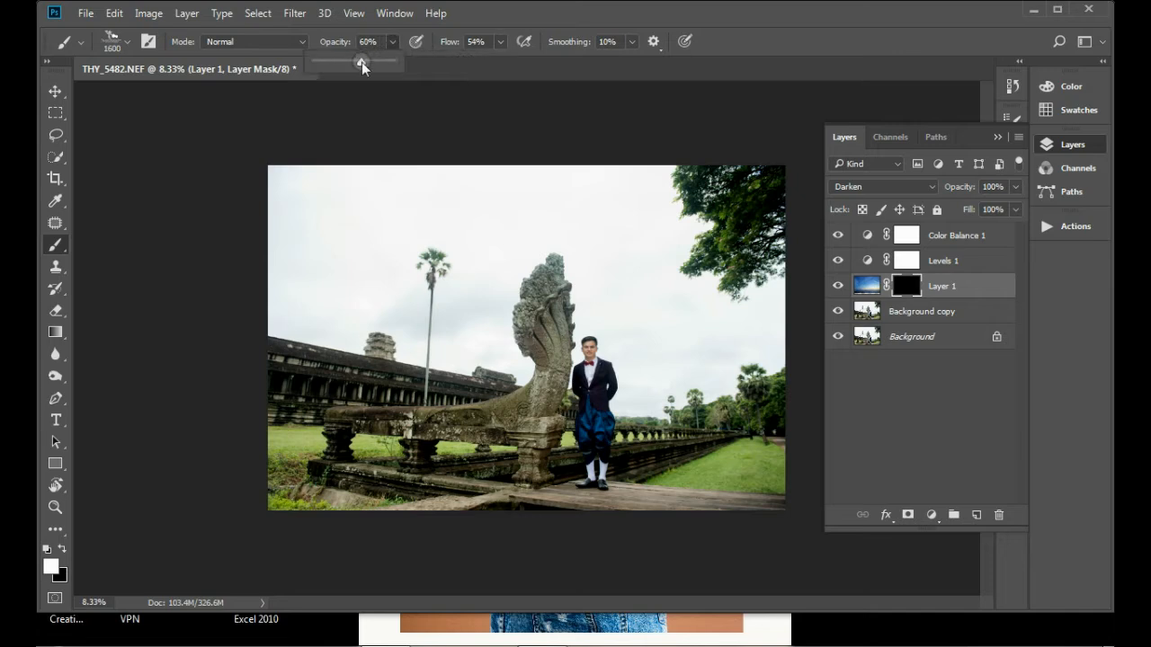
pyautogui.click(361, 62)
pyautogui.rightClick(527, 251)
pyautogui.click(523, 352)
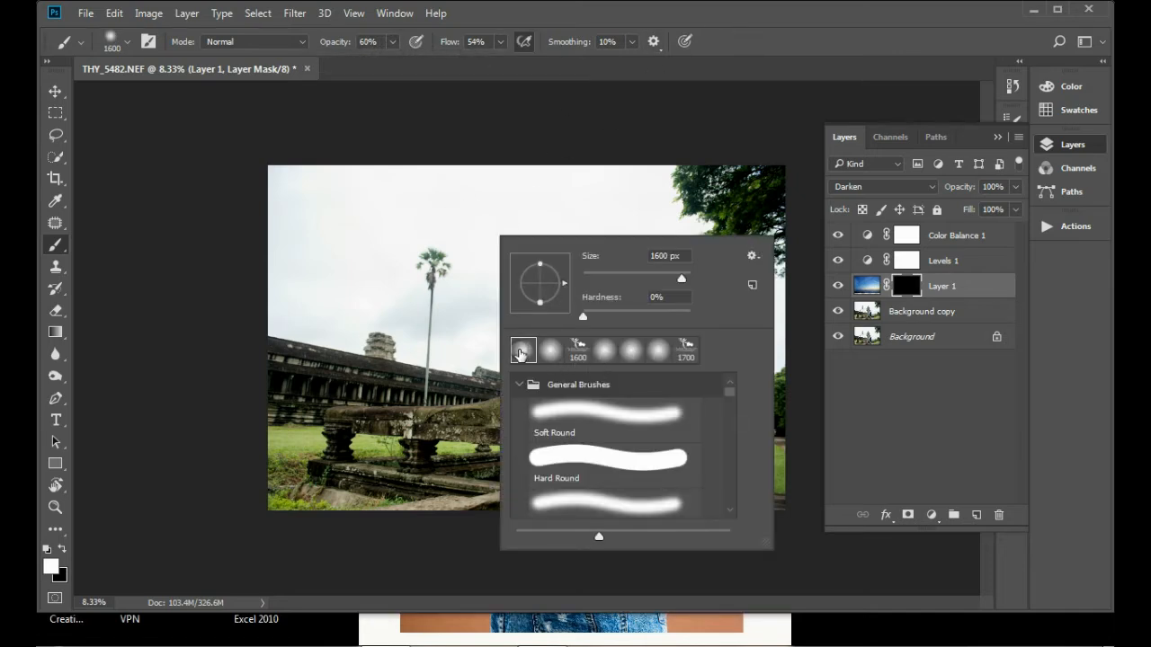
# Paint white on the sky layer's mask across the pale sky around the statue, palm and man, using a 1000 to 1200 px brush
pyautogui.click(334, 240)
pyautogui.moveTo(334, 214)
pyautogui.mouseDown()
pyautogui.moveTo(298, 189)
pyautogui.moveTo(297, 280)
pyautogui.moveTo(335, 226)
pyautogui.moveTo(331, 173)
pyautogui.moveTo(586, 161)
pyautogui.moveTo(642, 183)
pyautogui.moveTo(518, 184)
pyautogui.moveTo(449, 169)
pyautogui.moveTo(446, 184)
pyautogui.moveTo(402, 200)
pyautogui.moveTo(319, 203)
pyautogui.mouseUp()
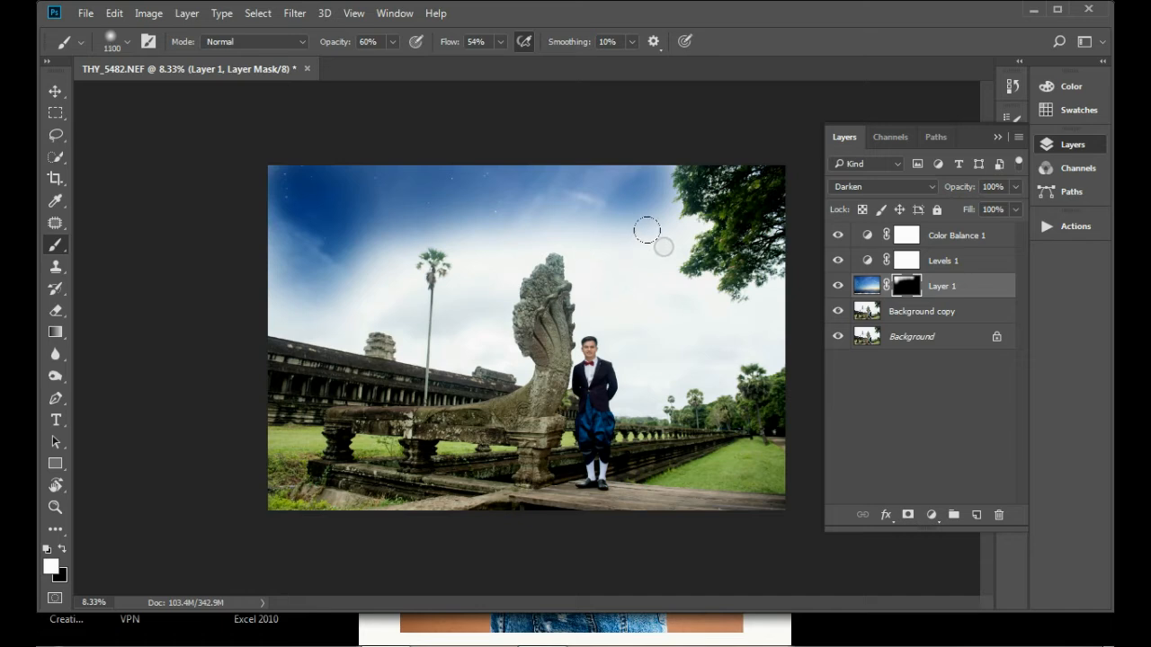
pyautogui.moveTo(647, 231)
pyautogui.mouseDown()
pyautogui.moveTo(652, 173)
pyautogui.moveTo(641, 209)
pyautogui.moveTo(685, 221)
pyautogui.moveTo(652, 244)
pyautogui.moveTo(706, 288)
pyautogui.moveTo(743, 296)
pyautogui.moveTo(728, 332)
pyautogui.moveTo(745, 327)
pyautogui.moveTo(675, 346)
pyautogui.moveTo(684, 338)
pyautogui.moveTo(640, 380)
pyautogui.moveTo(665, 323)
pyautogui.moveTo(614, 315)
pyautogui.moveTo(623, 303)
pyautogui.moveTo(598, 279)
pyautogui.moveTo(643, 223)
pyautogui.moveTo(621, 202)
pyautogui.moveTo(634, 218)
pyautogui.moveTo(613, 295)
pyautogui.moveTo(592, 306)
pyautogui.moveTo(608, 266)
pyautogui.moveTo(588, 244)
pyautogui.moveTo(587, 202)
pyautogui.moveTo(533, 218)
pyautogui.moveTo(543, 230)
pyautogui.moveTo(485, 270)
pyautogui.moveTo(436, 242)
pyautogui.moveTo(361, 256)
pyautogui.moveTo(348, 241)
pyautogui.moveTo(332, 257)
pyautogui.moveTo(255, 234)
pyautogui.moveTo(302, 285)
pyautogui.moveTo(365, 279)
pyautogui.moveTo(405, 243)
pyautogui.moveTo(445, 258)
pyautogui.moveTo(419, 333)
pyautogui.moveTo(395, 302)
pyautogui.moveTo(415, 257)
pyautogui.moveTo(356, 326)
pyautogui.moveTo(287, 301)
pyautogui.moveTo(326, 293)
pyautogui.moveTo(297, 305)
pyautogui.moveTo(234, 294)
pyautogui.moveTo(314, 285)
pyautogui.moveTo(380, 261)
pyautogui.moveTo(389, 239)
pyautogui.moveTo(418, 341)
pyautogui.moveTo(362, 325)
pyautogui.moveTo(452, 327)
pyautogui.moveTo(451, 338)
pyautogui.moveTo(503, 345)
pyautogui.moveTo(473, 323)
pyautogui.moveTo(505, 244)
pyautogui.moveTo(496, 250)
pyautogui.moveTo(515, 220)
pyautogui.moveTo(577, 220)
pyautogui.moveTo(570, 245)
pyautogui.moveTo(598, 210)
pyautogui.moveTo(611, 151)
pyautogui.moveTo(375, 197)
pyautogui.moveTo(364, 245)
pyautogui.moveTo(280, 232)
pyautogui.moveTo(260, 156)
pyautogui.mouseUp()
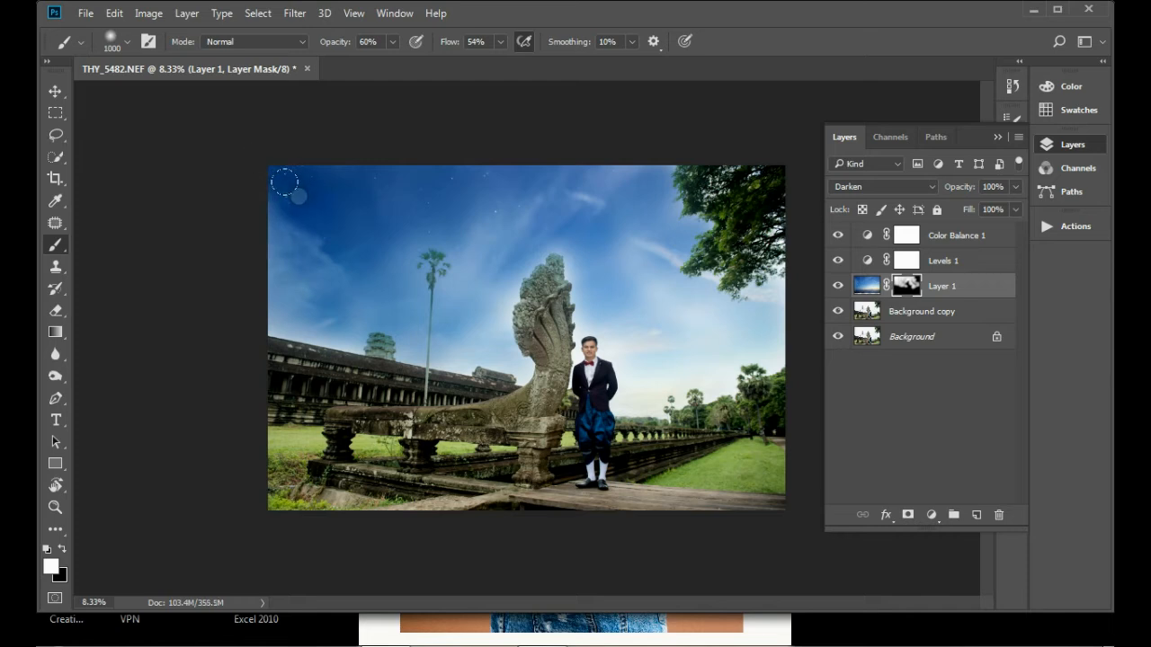
pyautogui.moveTo(571, 155)
pyautogui.mouseDown()
pyautogui.moveTo(489, 193)
pyautogui.moveTo(548, 217)
pyautogui.mouseUp()
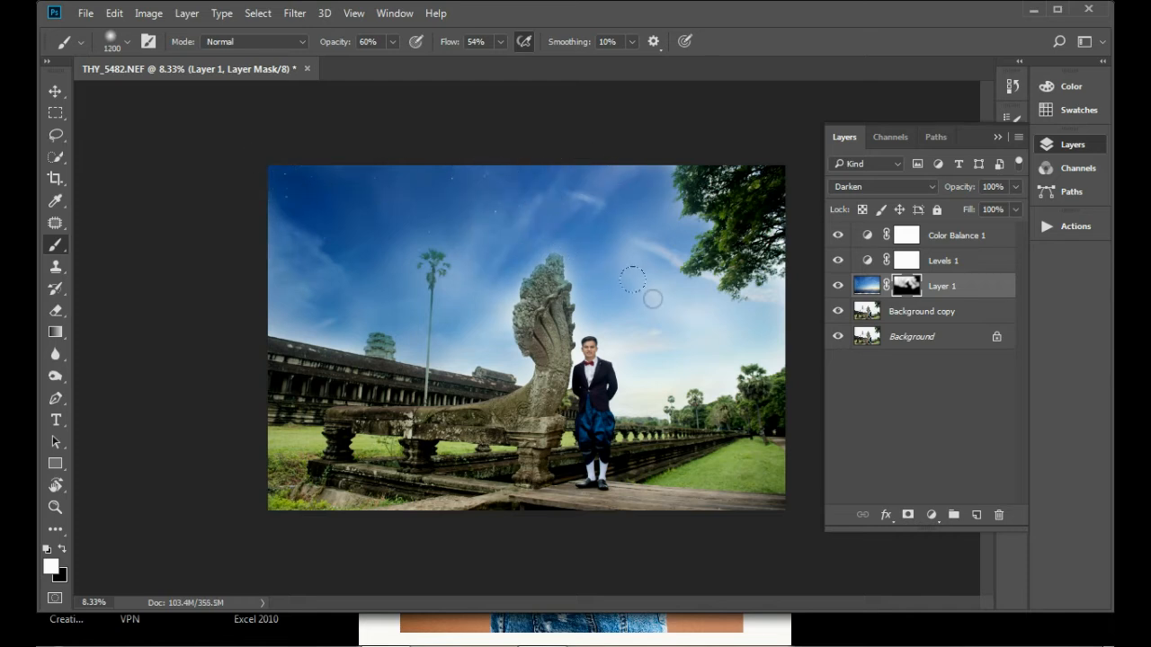
pyautogui.moveTo(653, 298); pyautogui.dragTo(720, 371)
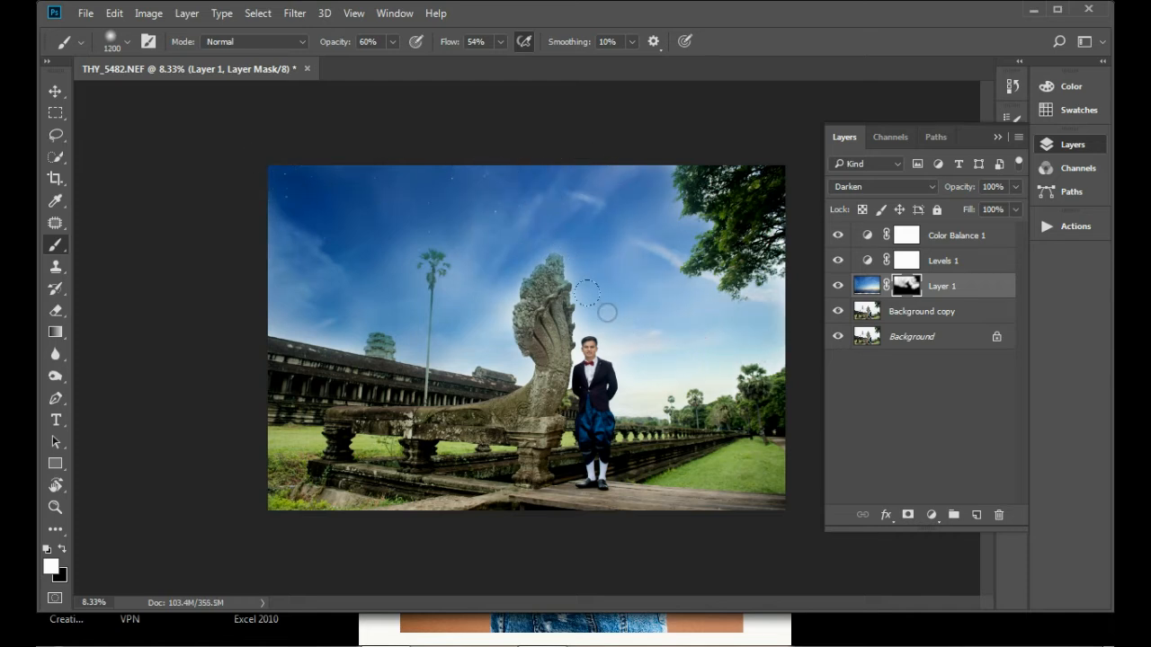
pyautogui.moveTo(607, 313)
pyautogui.mouseDown()
pyautogui.moveTo(542, 293)
pyautogui.moveTo(498, 363)
pyautogui.moveTo(311, 309)
pyautogui.moveTo(474, 229)
pyautogui.mouseUp()
pyautogui.moveTo(672, 305)
pyautogui.mouseDown()
pyautogui.moveTo(591, 178)
pyautogui.moveTo(553, 153)
pyautogui.moveTo(453, 227)
pyautogui.moveTo(450, 300)
pyautogui.mouseUp()
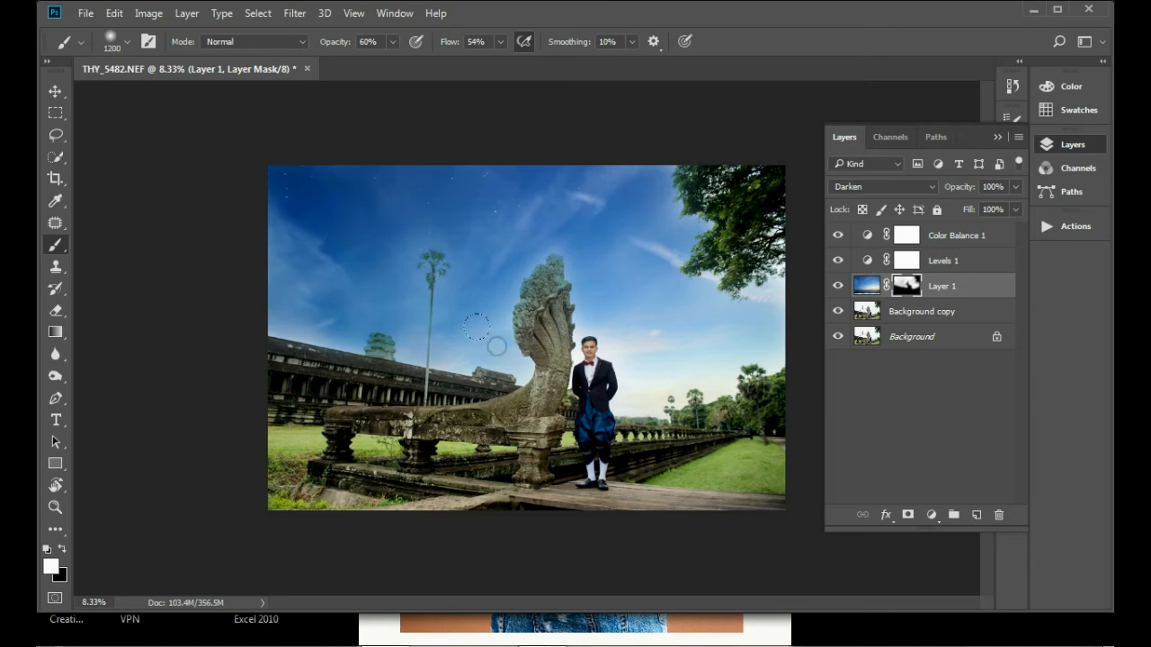
# Erase the sky layer's mask over the statue's upper crest with a soft 150 px eraser at 70% opacity and 77% flow
pyautogui.keyDown('ctrl'); pyautogui.click(645, 318); pyautogui.keyUp('ctrl')
pyautogui.moveTo(563, 360); pyautogui.dragTo(683, 304)
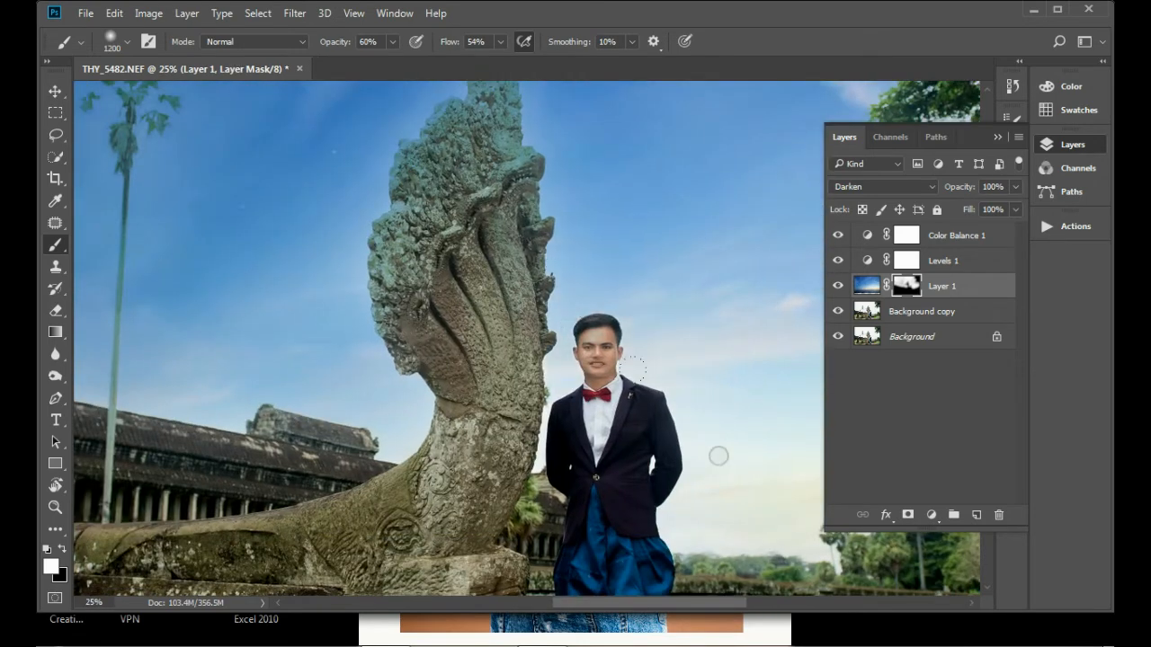
pyautogui.moveTo(671, 240); pyautogui.dragTo(612, 416)
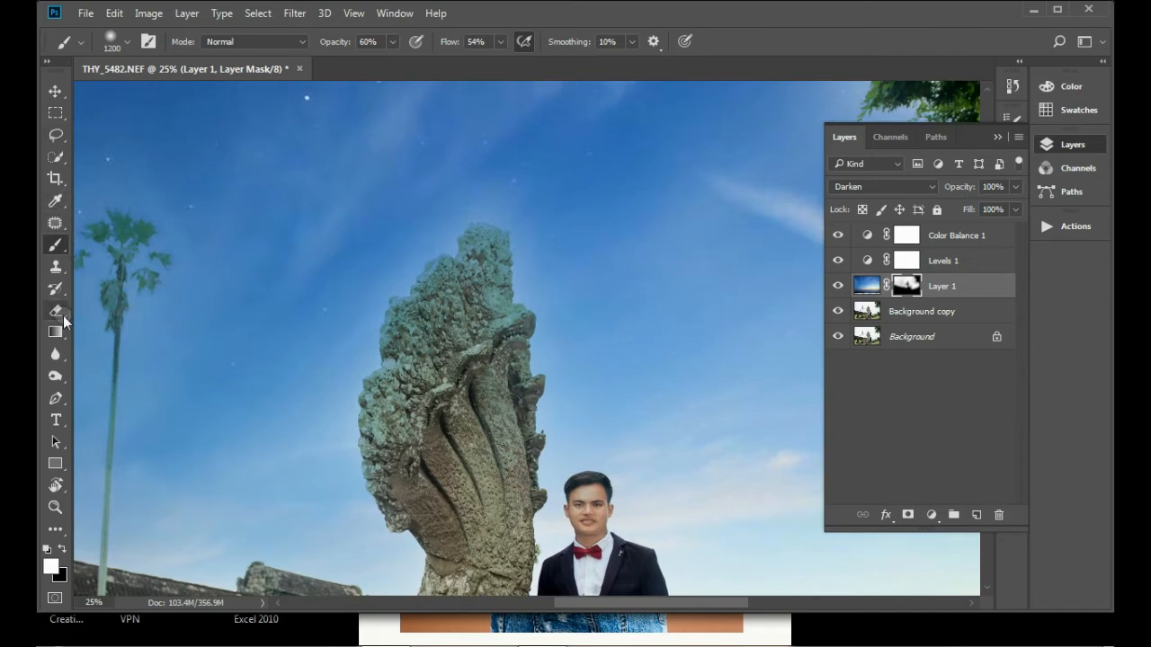
pyautogui.click(56, 310)
pyautogui.keyDown('ctrl'); pyautogui.click(457, 284); pyautogui.keyUp('ctrl')
pyautogui.keyDown('ctrl'); pyautogui.click(457, 284); pyautogui.keyUp('ctrl')
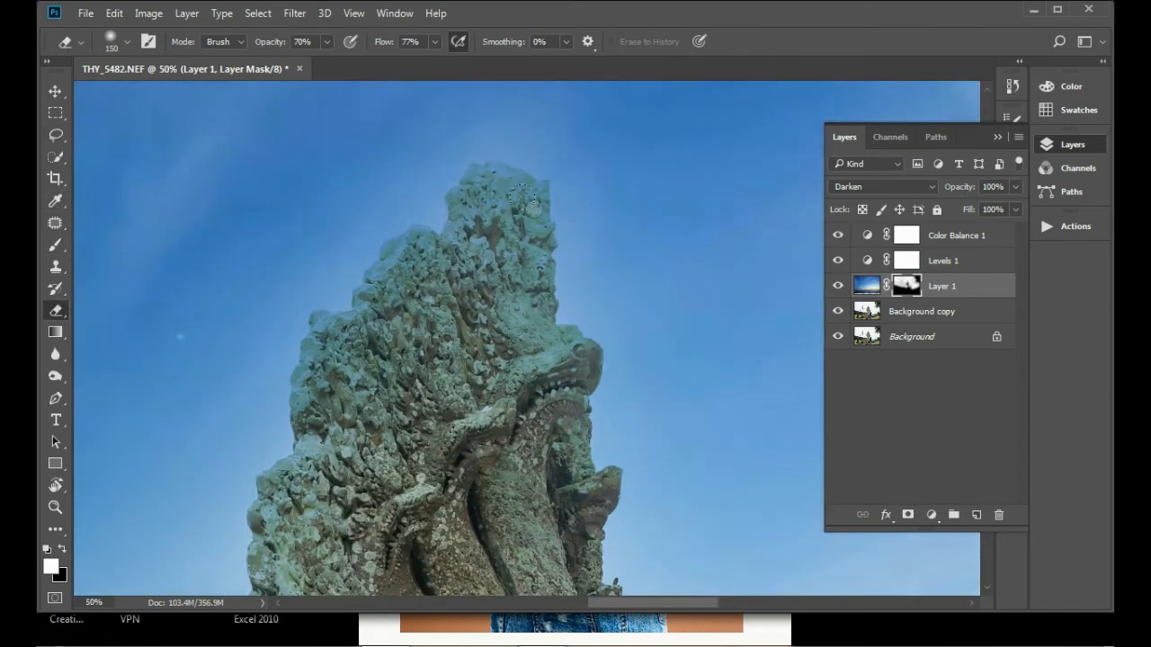
pyautogui.moveTo(501, 194)
pyautogui.mouseDown()
pyautogui.moveTo(469, 180)
pyautogui.moveTo(503, 191)
pyautogui.moveTo(494, 198)
pyautogui.moveTo(509, 298)
pyautogui.moveTo(483, 198)
pyautogui.moveTo(454, 261)
pyautogui.moveTo(465, 196)
pyautogui.moveTo(446, 246)
pyautogui.moveTo(386, 264)
pyautogui.moveTo(441, 262)
pyautogui.mouseUp()
pyautogui.rightClick(485, 235)
pyautogui.click(474, 276)
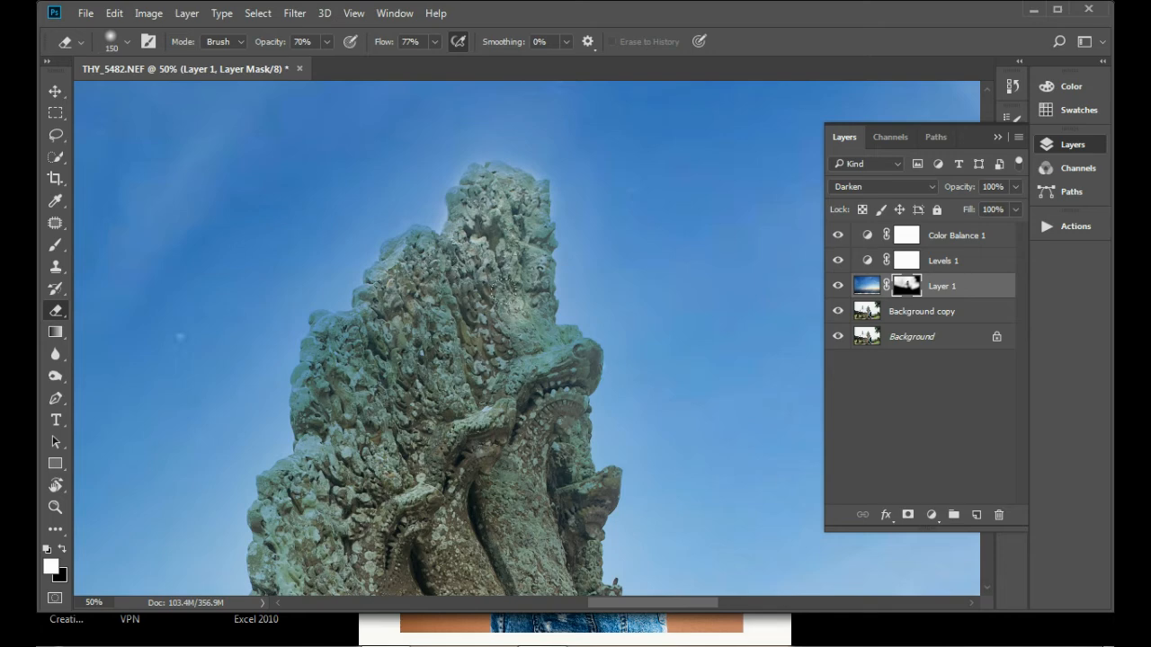
pyautogui.moveTo(512, 304); pyautogui.dragTo(546, 351)
pyautogui.moveTo(447, 351); pyautogui.dragTo(506, 226)
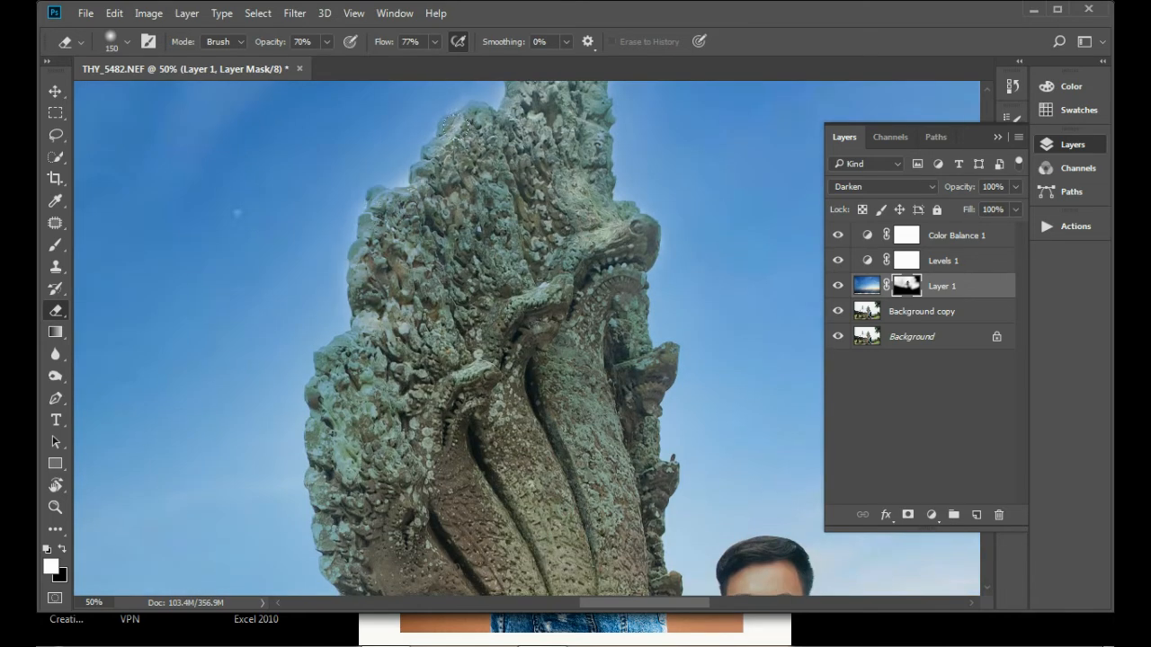
# Erase the sky tint from the statue's middle and lower neck on the mask, using a 150 to 200 px eraser
pyautogui.moveTo(364, 335); pyautogui.dragTo(322, 417)
pyautogui.moveTo(617, 260); pyautogui.dragTo(644, 394)
pyautogui.moveTo(410, 454); pyautogui.dragTo(419, 302)
pyautogui.moveTo(356, 354); pyautogui.dragTo(385, 459)
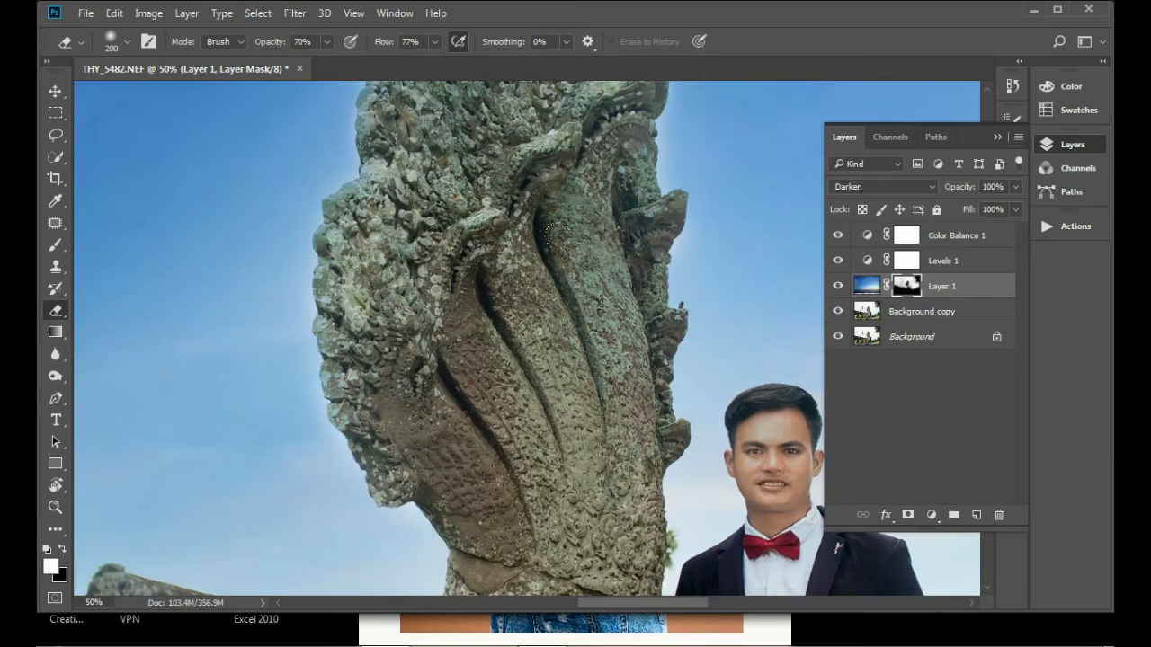
pyautogui.moveTo(661, 444); pyautogui.dragTo(414, 293)
# Reduce the eraser to 125 px and examine the man's face, suit and surroundings for leftover sky tint
pyautogui.keyDown('ctrl'); pyautogui.click(526, 308); pyautogui.keyUp('ctrl')
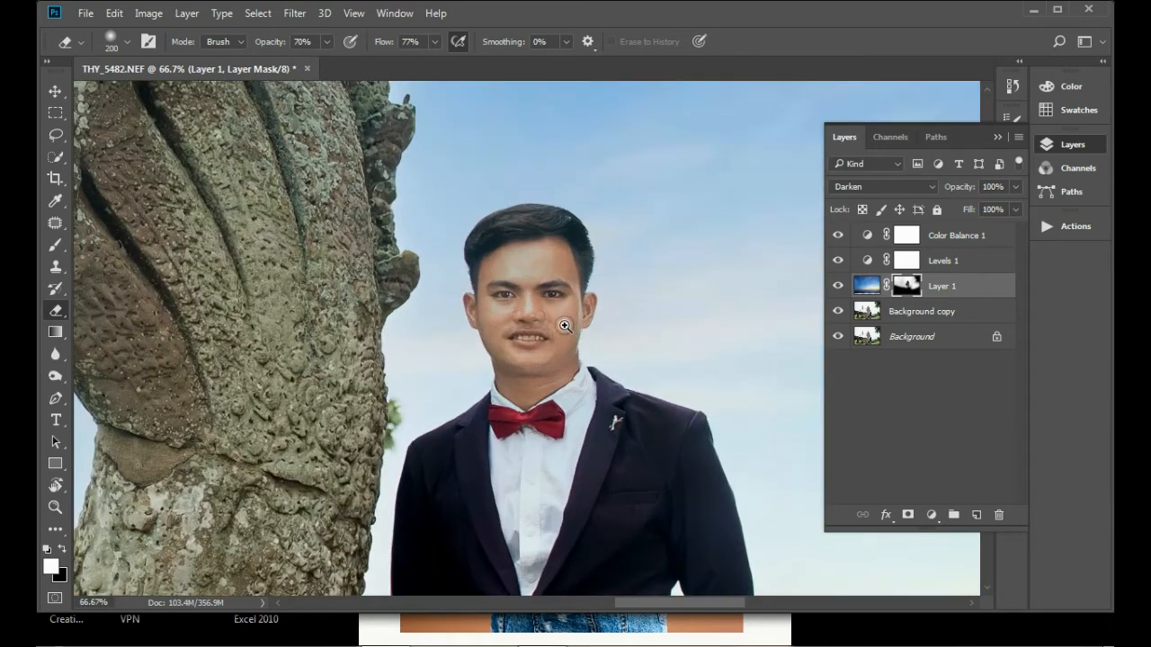
pyautogui.press('[')
pyautogui.press('[')
pyautogui.press('[')
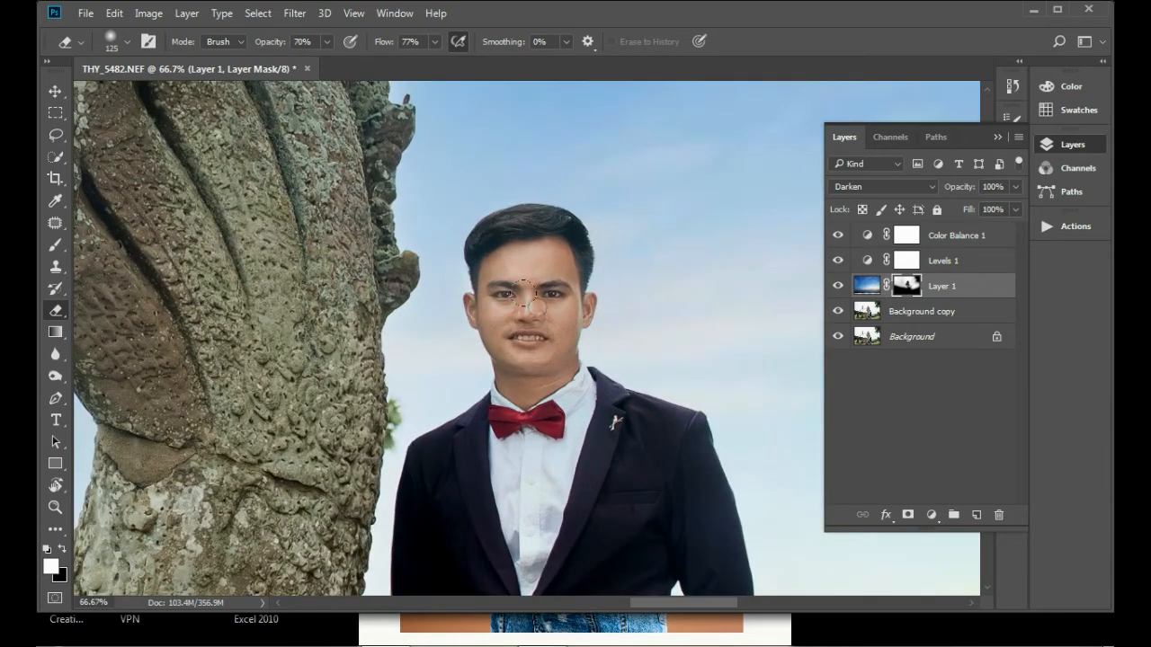
pyautogui.scroll(-4, 524, 560)
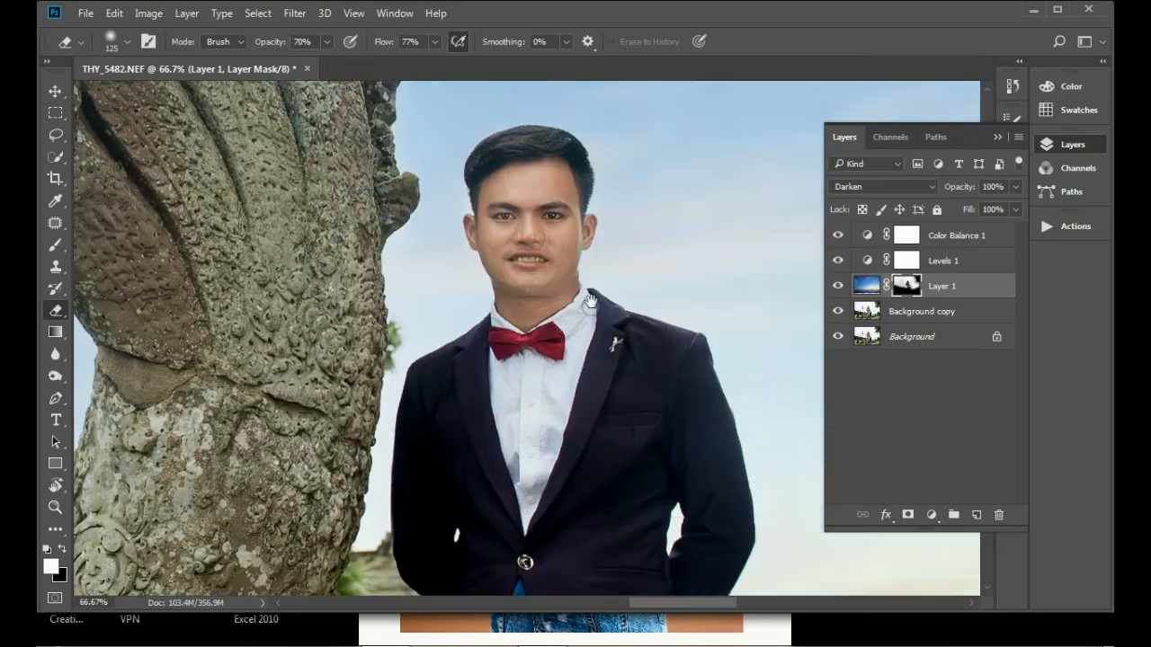
pyautogui.keyDown('alt'); pyautogui.click(538, 441); pyautogui.keyUp('alt')
pyautogui.keyDown('alt'); pyautogui.click(538, 441); pyautogui.keyUp('alt')
pyautogui.keyDown('alt'); pyautogui.click(538, 441); pyautogui.keyUp('alt')
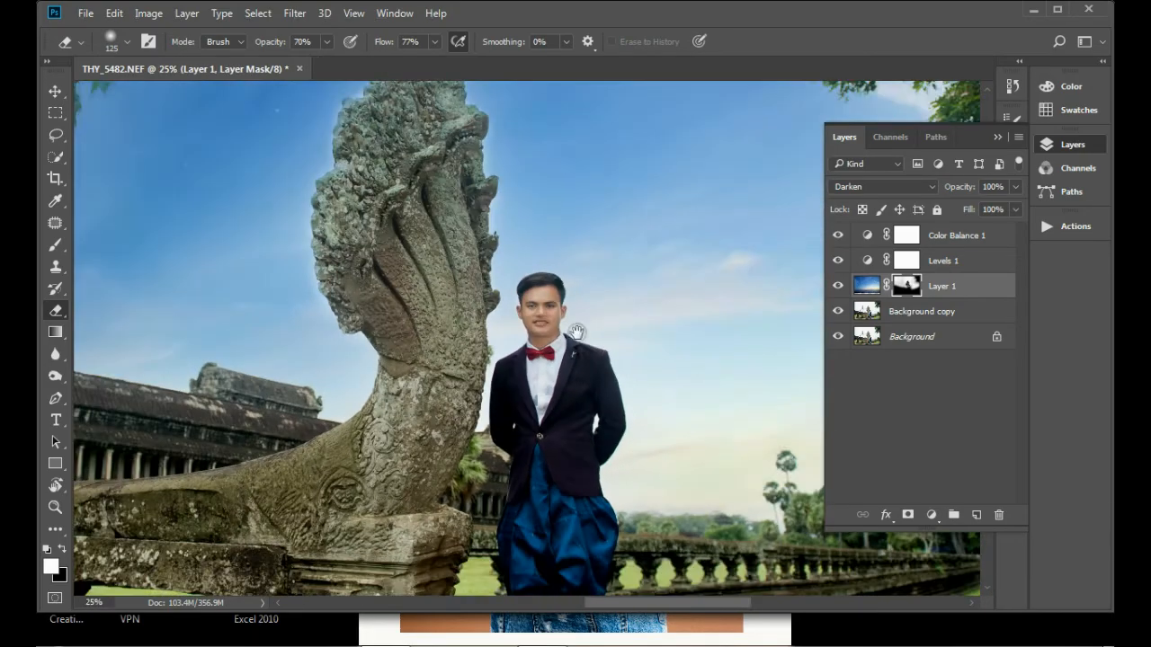
pyautogui.keyDown('ctrl'); pyautogui.click(535, 291); pyautogui.keyUp('ctrl')
pyautogui.moveTo(674, 437); pyautogui.dragTo(500, 319)
pyautogui.keyDown('alt'); pyautogui.click(501, 351); pyautogui.keyUp('alt')
pyautogui.keyDown('alt'); pyautogui.click(501, 352); pyautogui.keyUp('alt')
pyautogui.moveTo(396, 274); pyautogui.dragTo(552, 347)
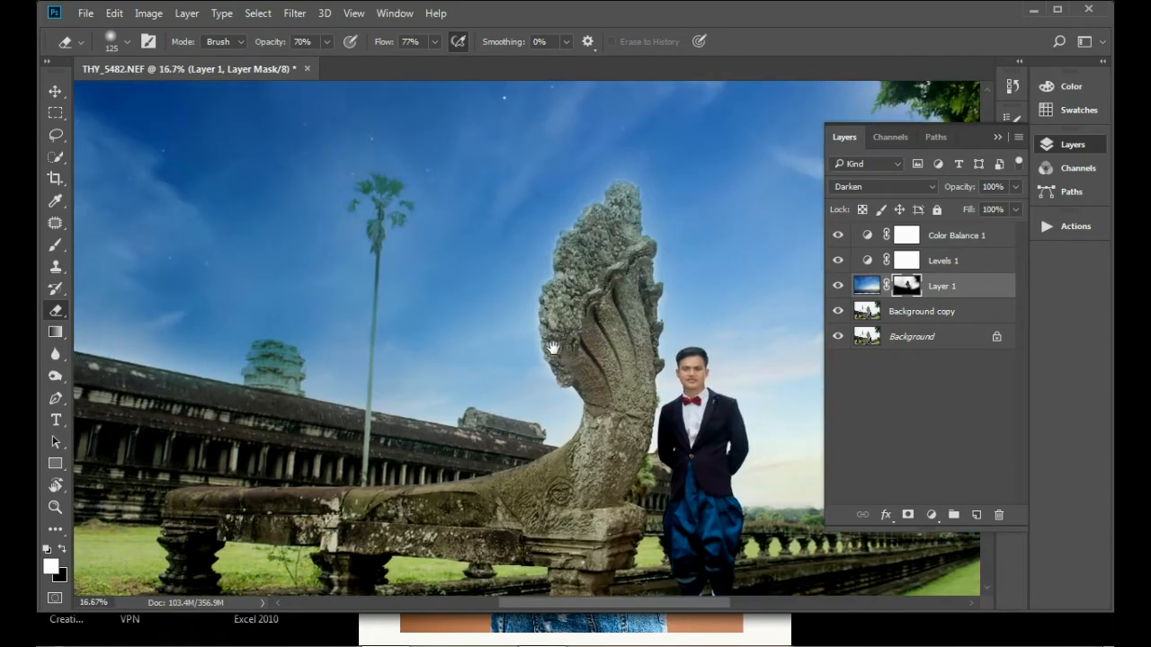
# Erase the sky mask over the tall palm's dry leaf cluster and upper trunk, reducing the eraser to 90 px
pyautogui.keyDown('ctrl'); pyautogui.click(405, 301); pyautogui.keyUp('ctrl')
pyautogui.keyDown('ctrl'); pyautogui.click(405, 301); pyautogui.keyUp('ctrl')
pyautogui.moveTo(442, 171)
pyautogui.mouseDown()
pyautogui.moveTo(554, 315)
pyautogui.moveTo(624, 289)
pyautogui.mouseUp()
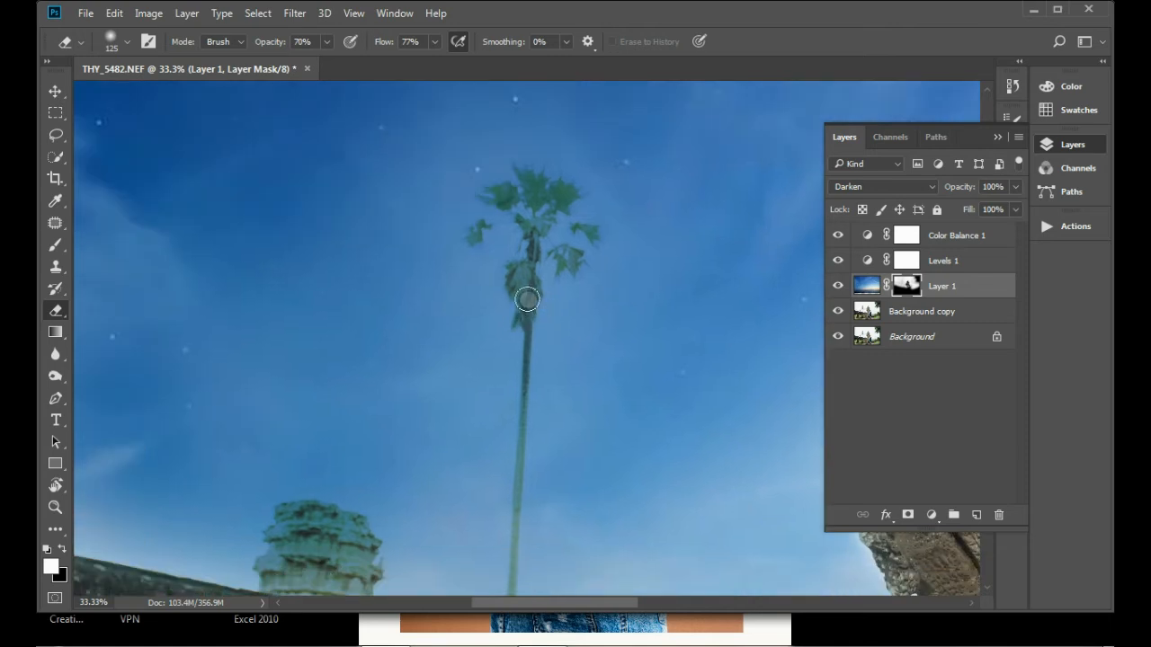
pyautogui.press('[')
pyautogui.moveTo(527, 278)
pyautogui.mouseDown()
pyautogui.moveTo(530, 313)
pyautogui.moveTo(535, 229)
pyautogui.moveTo(533, 321)
pyautogui.mouseUp()
pyautogui.press('[')
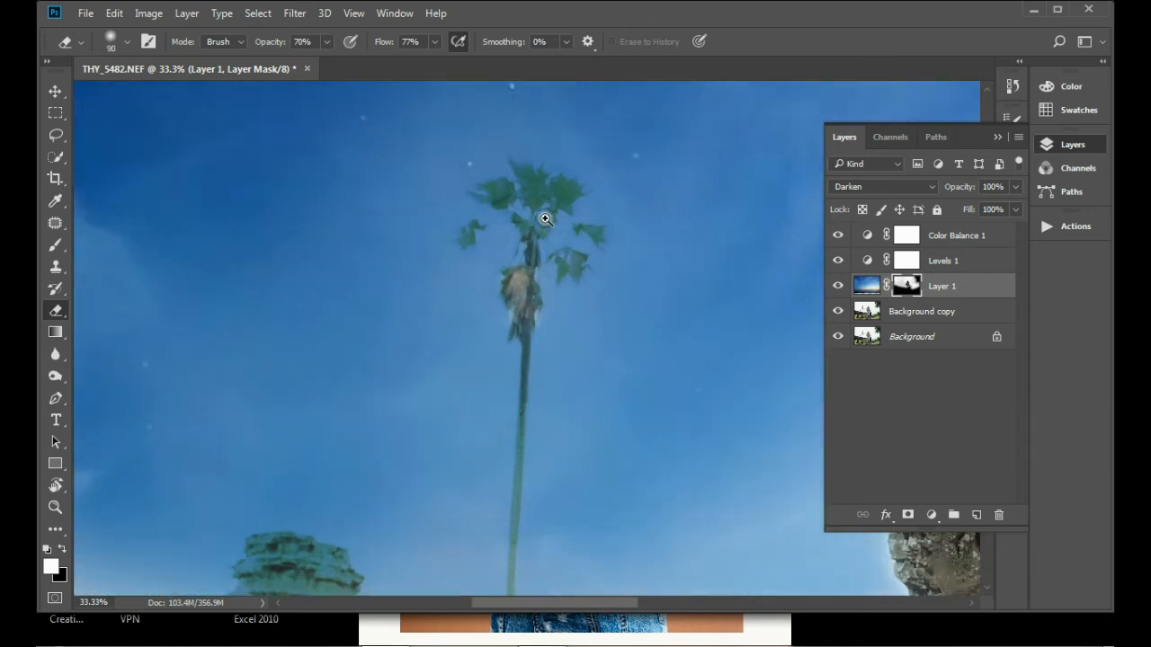
pyautogui.scroll(2, 542, 234)
pyautogui.moveTo(507, 327)
pyautogui.mouseDown()
pyautogui.moveTo(523, 313)
pyautogui.moveTo(518, 350)
pyautogui.mouseUp()
# Erase the sky mask over the centres of the palm's upper fronds with a 70 px eraser, undoing the stray stroke
pyautogui.press('[')
pyautogui.press('[')
pyautogui.moveTo(544, 300)
pyautogui.mouseDown()
pyautogui.moveTo(530, 236)
pyautogui.moveTo(542, 187)
pyautogui.mouseUp()
pyautogui.moveTo(552, 143)
pyautogui.mouseDown()
pyautogui.moveTo(549, 247)
pyautogui.moveTo(517, 192)
pyautogui.moveTo(540, 221)
pyautogui.moveTo(524, 221)
pyautogui.mouseUp()
pyautogui.hotkey('ctrl', 'z')
pyautogui.click(584, 228)
pyautogui.click(467, 234)
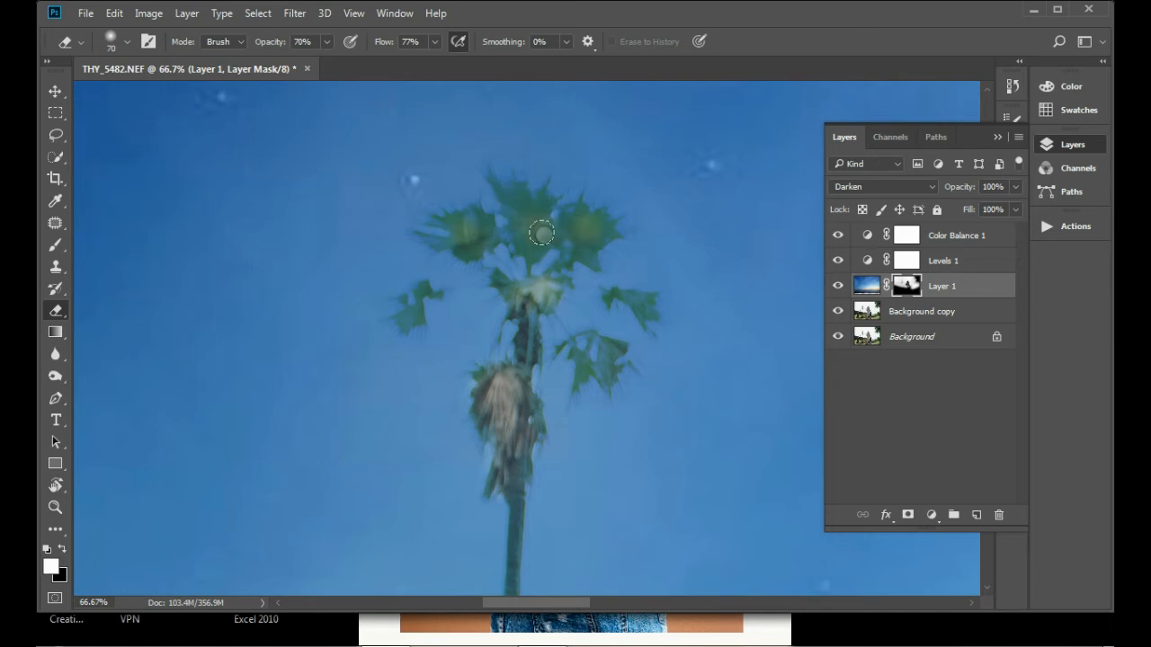
pyautogui.click(578, 245)
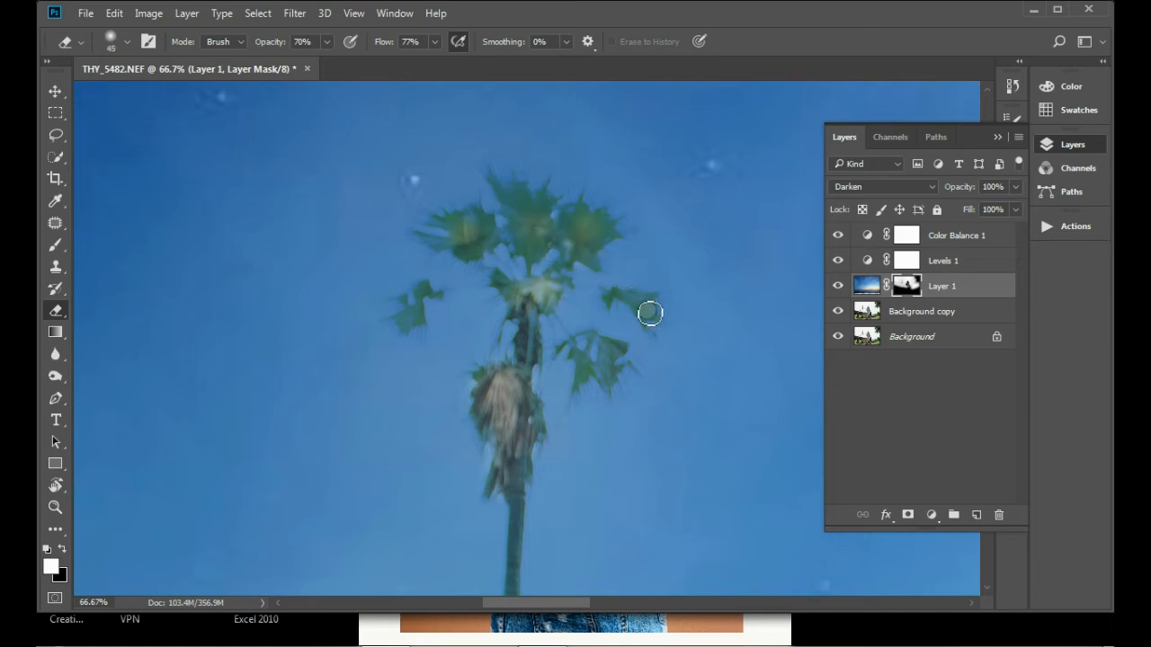
# Lower the eraser to 31% opacity and 35% flow, and lightly erase the mask over the palm's outer fronds and trunk top at 45 px
pyautogui.click(434, 41)
pyautogui.click(404, 61)
pyautogui.click(326, 41)
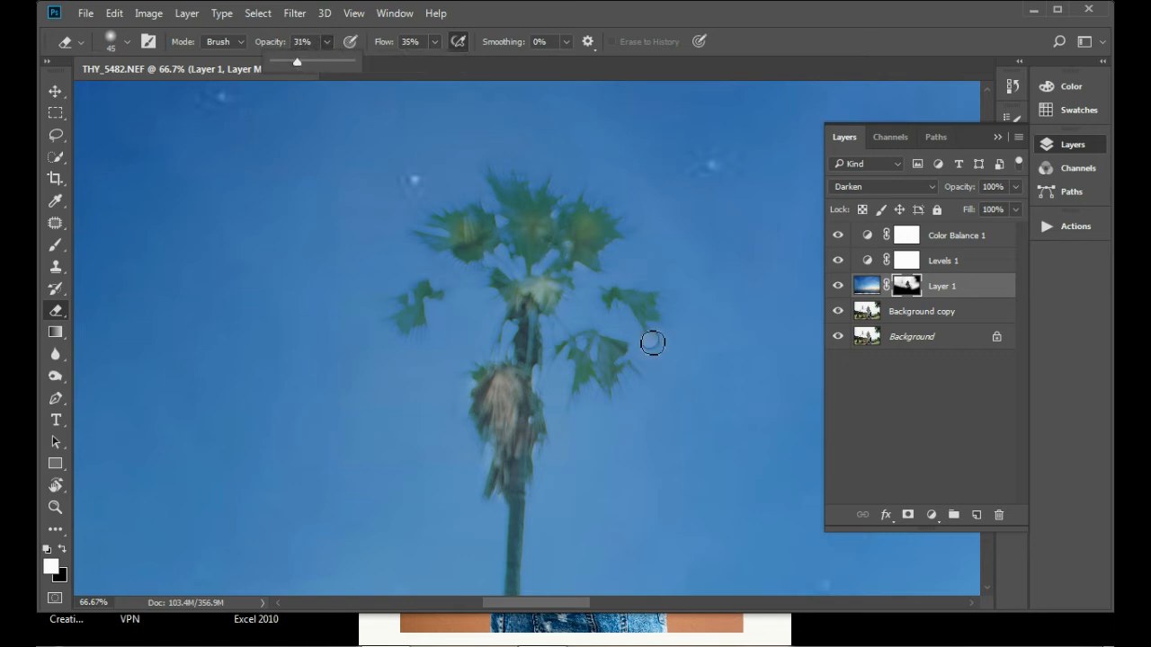
pyautogui.click(637, 302)
pyautogui.click(614, 353)
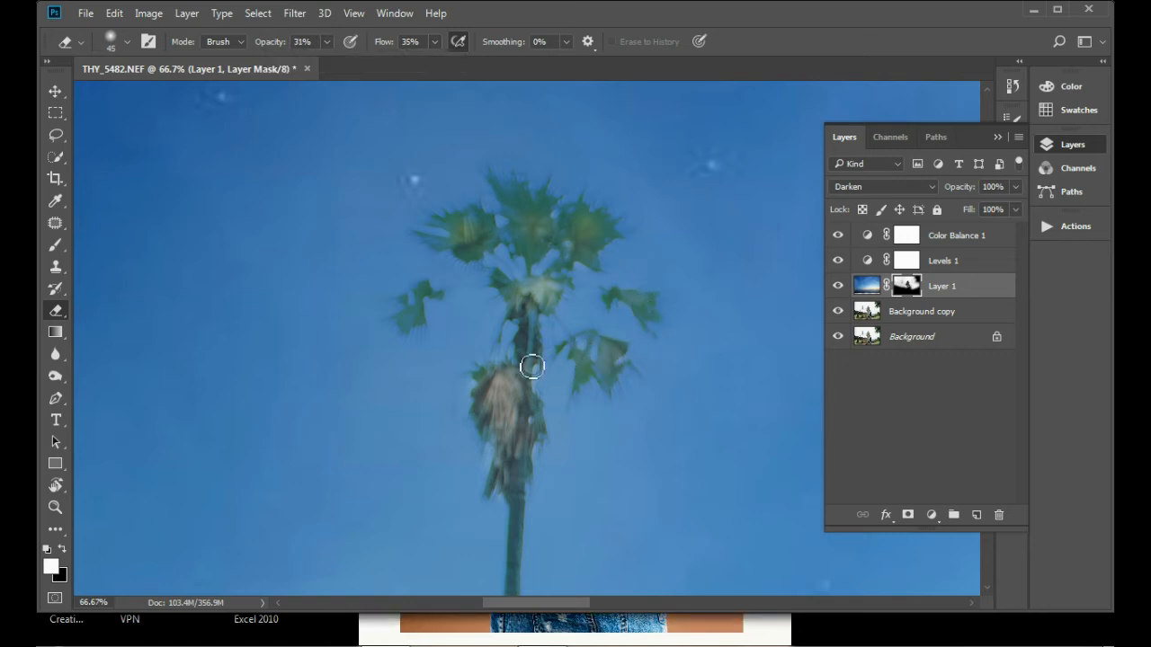
pyautogui.moveTo(532, 367); pyautogui.dragTo(533, 344)
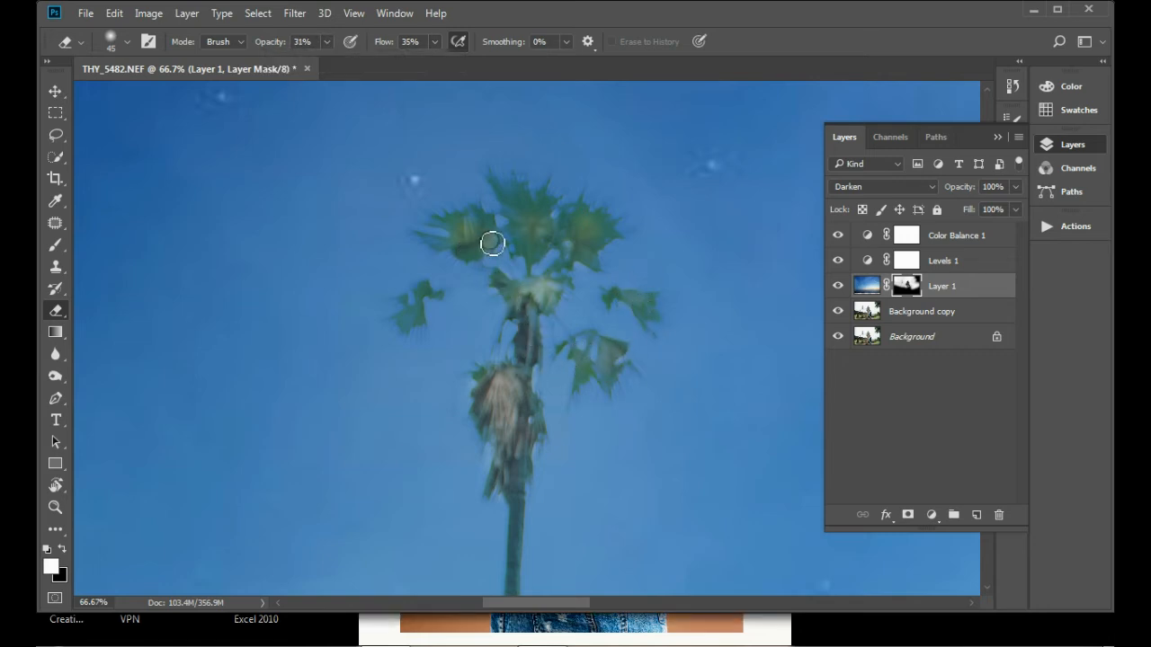
# Erase the sky tint down the palm's trunk to the temple roof on the mask, using a 45 to 40 px eraser
pyautogui.scroll(-3, 503, 335)
pyautogui.scroll(-3, 506, 306)
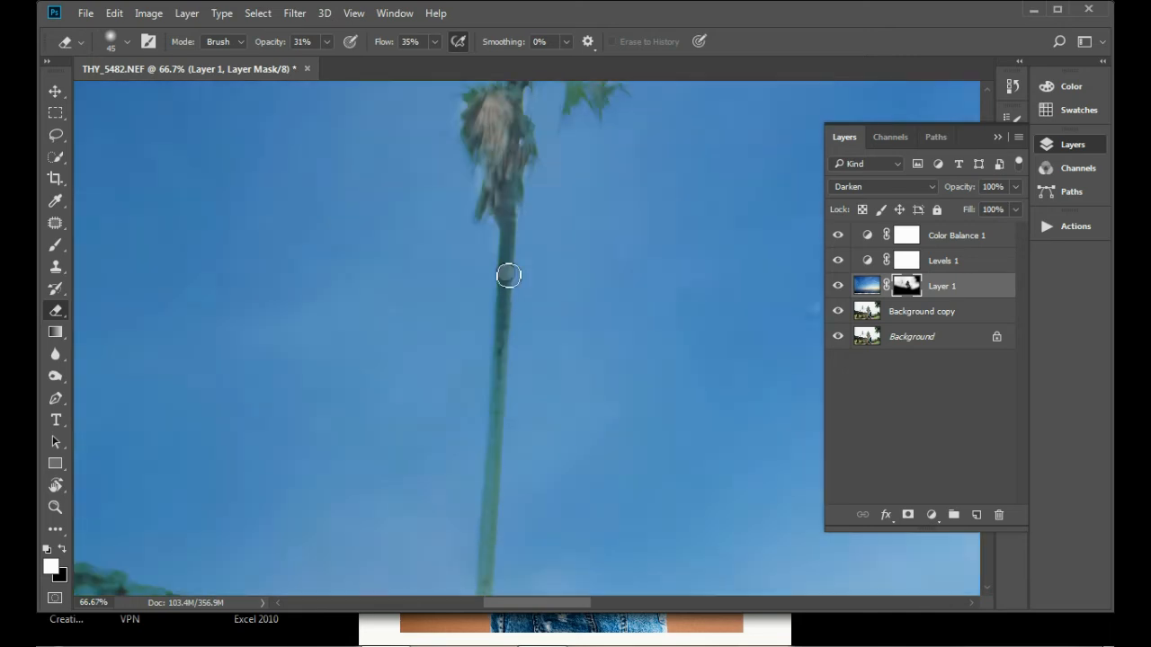
pyautogui.moveTo(503, 347); pyautogui.dragTo(519, 237)
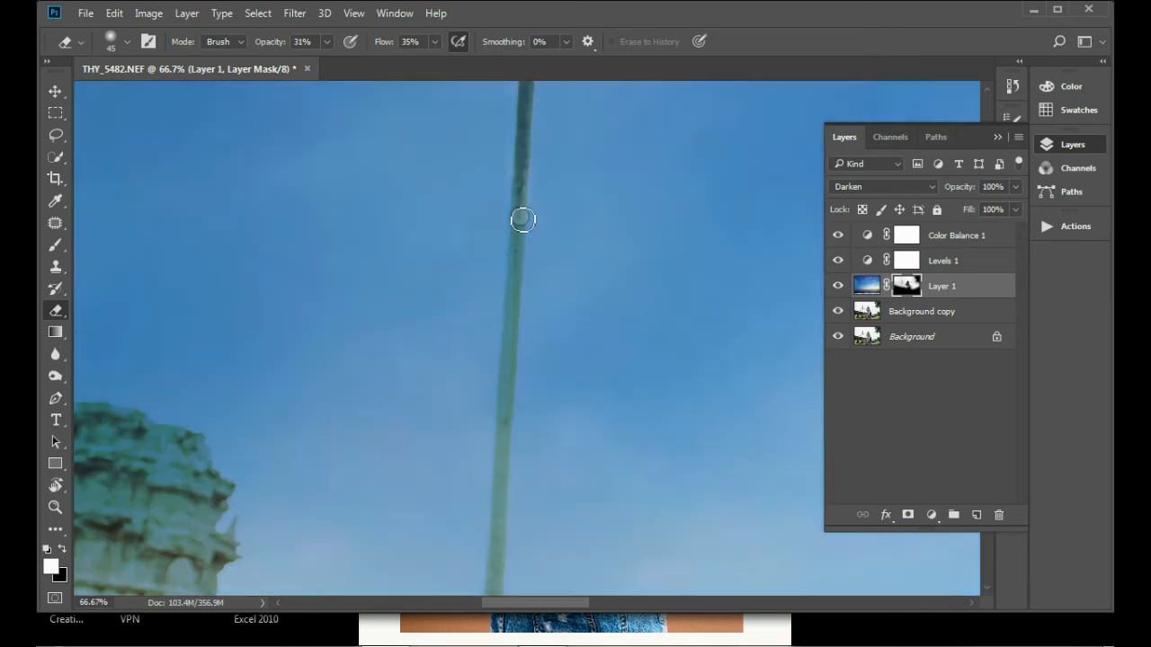
pyautogui.moveTo(542, 424); pyautogui.dragTo(535, 303)
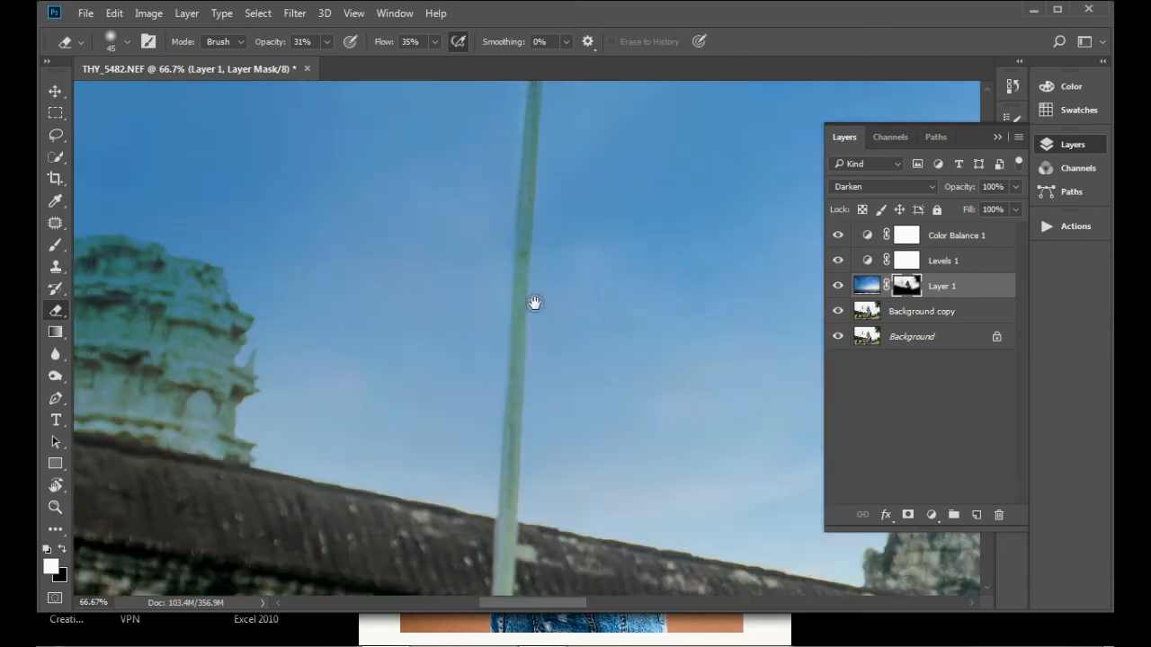
pyautogui.scroll(-5, 535, 303)
pyautogui.scroll(3, 473, 345)
pyautogui.scroll(1, 604, 318)
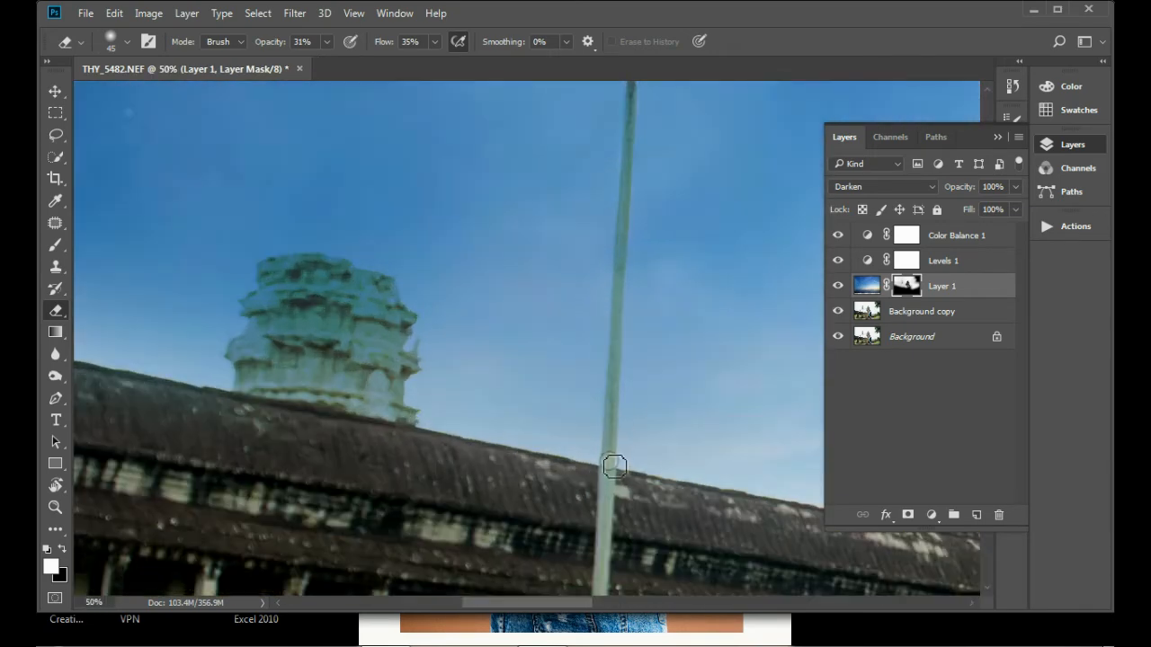
pyautogui.press('[')
pyautogui.scroll(1, 622, 311)
pyautogui.scroll(2, 620, 367)
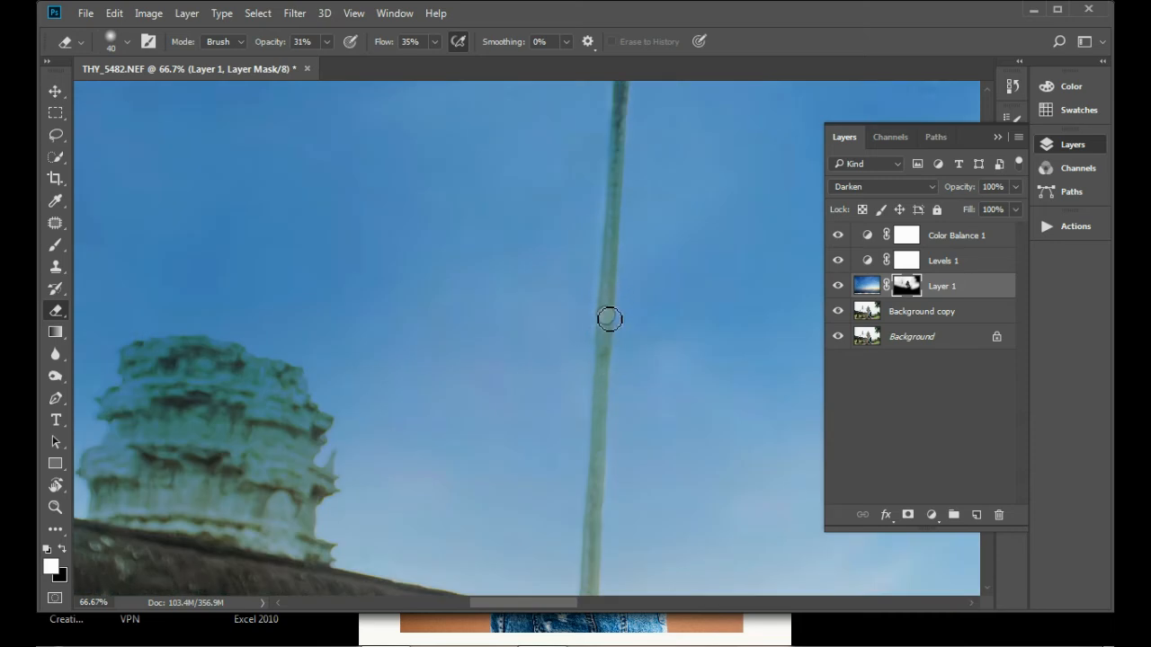
# Enlarge the eraser to 100 px and erase the sky mask over the distant temple tower
pyautogui.moveTo(208, 421); pyautogui.dragTo(426, 393)
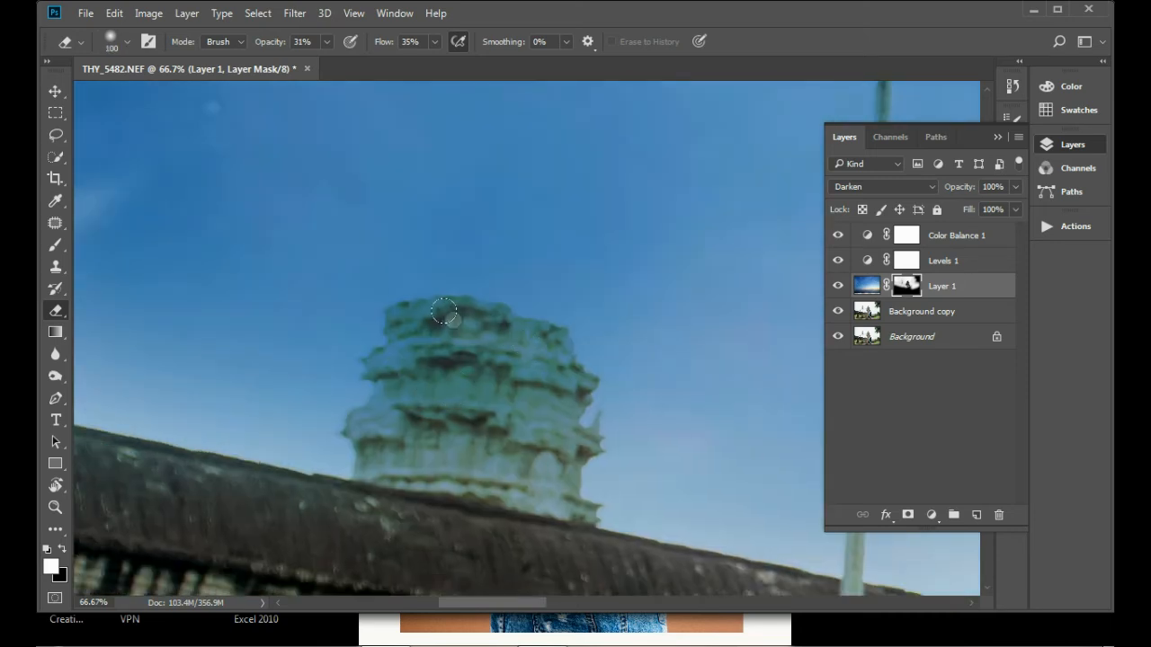
pyautogui.press(']')
pyautogui.press(']')
pyautogui.press(']')
pyautogui.press(']')
pyautogui.press(']')
pyautogui.press(']')
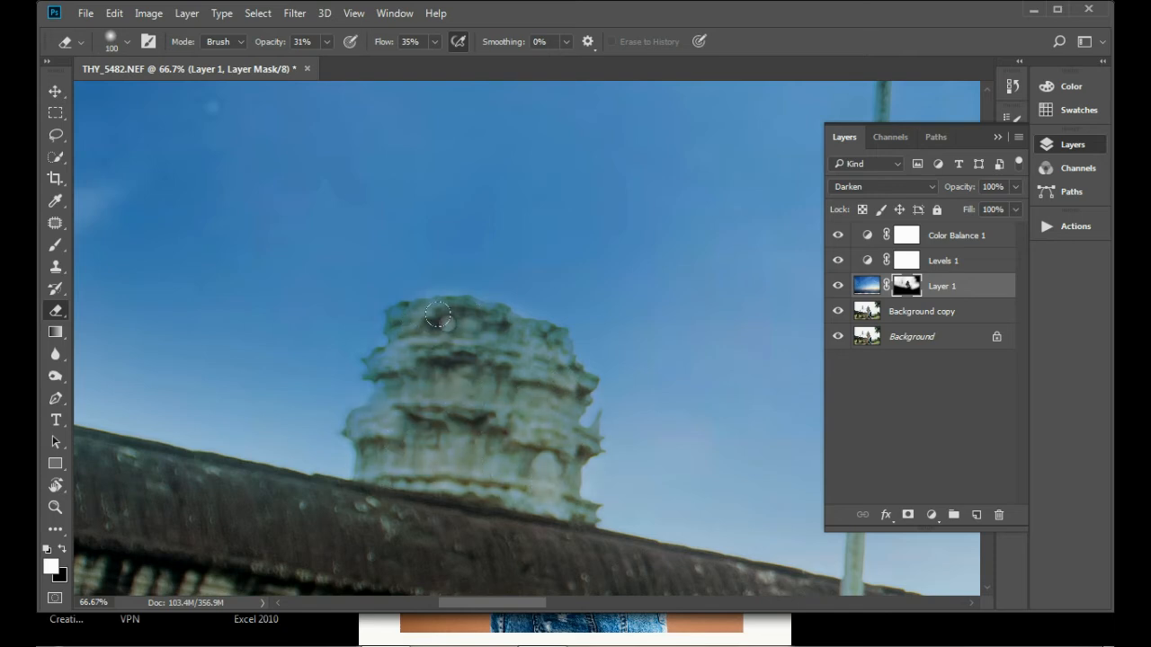
# Review the masked sky across the whole photo and around the man, trees and horizon, switching to the Move tool
pyautogui.keyDown('alt'); pyautogui.click(525, 462); pyautogui.keyUp('alt')
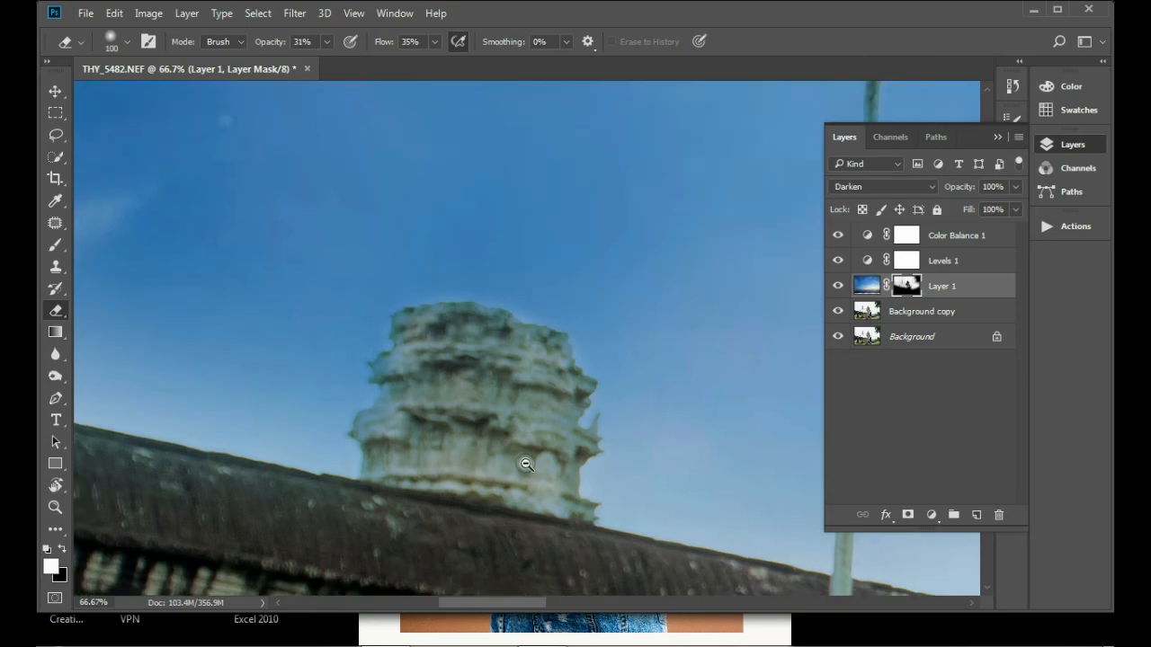
pyautogui.keyDown('alt'); pyautogui.click(524, 462); pyautogui.keyUp('alt')
pyautogui.keyDown('alt'); pyautogui.click(524, 463); pyautogui.keyUp('alt')
pyautogui.keyDown('alt'); pyautogui.click(524, 462); pyautogui.keyUp('alt')
pyautogui.keyDown('alt'); pyautogui.click(570, 500); pyautogui.keyUp('alt')
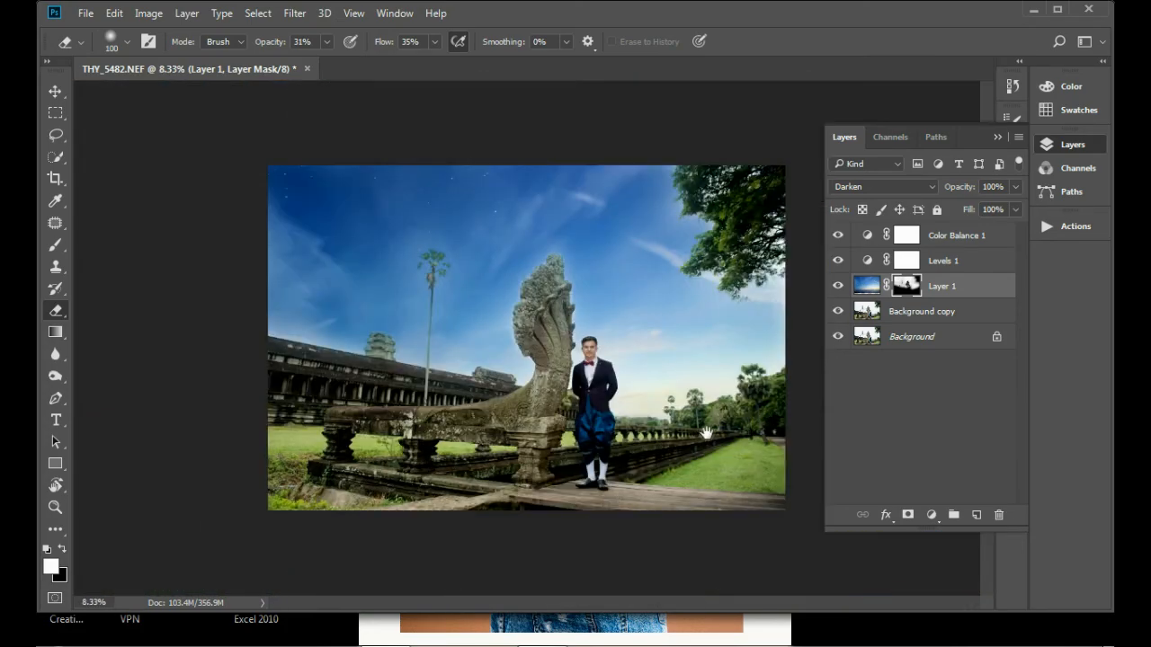
pyautogui.keyDown('ctrl'); pyautogui.click(666, 319); pyautogui.keyUp('ctrl')
pyautogui.keyDown('ctrl'); pyautogui.click(666, 319); pyautogui.keyUp('ctrl')
pyautogui.moveTo(701, 350); pyautogui.dragTo(545, 232)
pyautogui.keyDown('alt'); pyautogui.click(498, 345); pyautogui.keyUp('alt')
pyautogui.keyDown('alt'); pyautogui.click(499, 344); pyautogui.keyUp('alt')
pyautogui.keyDown('ctrl'); pyautogui.click(605, 372); pyautogui.keyUp('ctrl')
pyautogui.keyDown('ctrl'); pyautogui.click(605, 372); pyautogui.keyUp('ctrl')
pyautogui.keyDown('ctrl'); pyautogui.click(604, 372); pyautogui.keyUp('ctrl')
pyautogui.press('v')
pyautogui.hotkey('ctrl', '-')
pyautogui.hotkey('ctrl', '-')
pyautogui.hotkey('ctrl', '-')
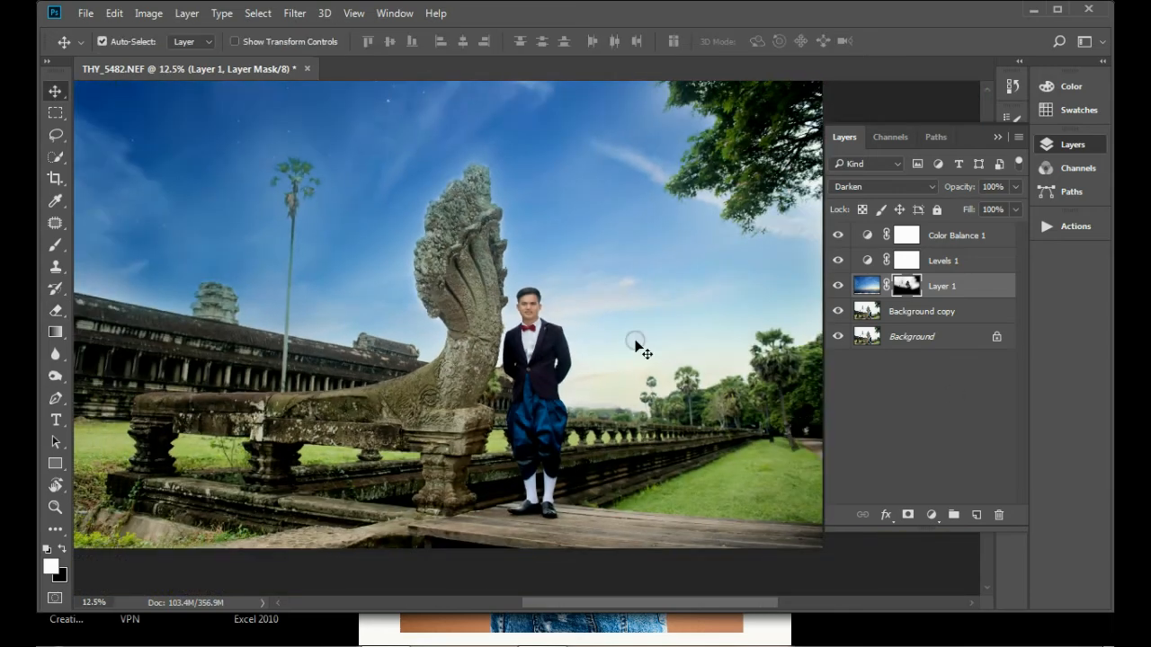
pyautogui.scroll(-1, 681, 408)
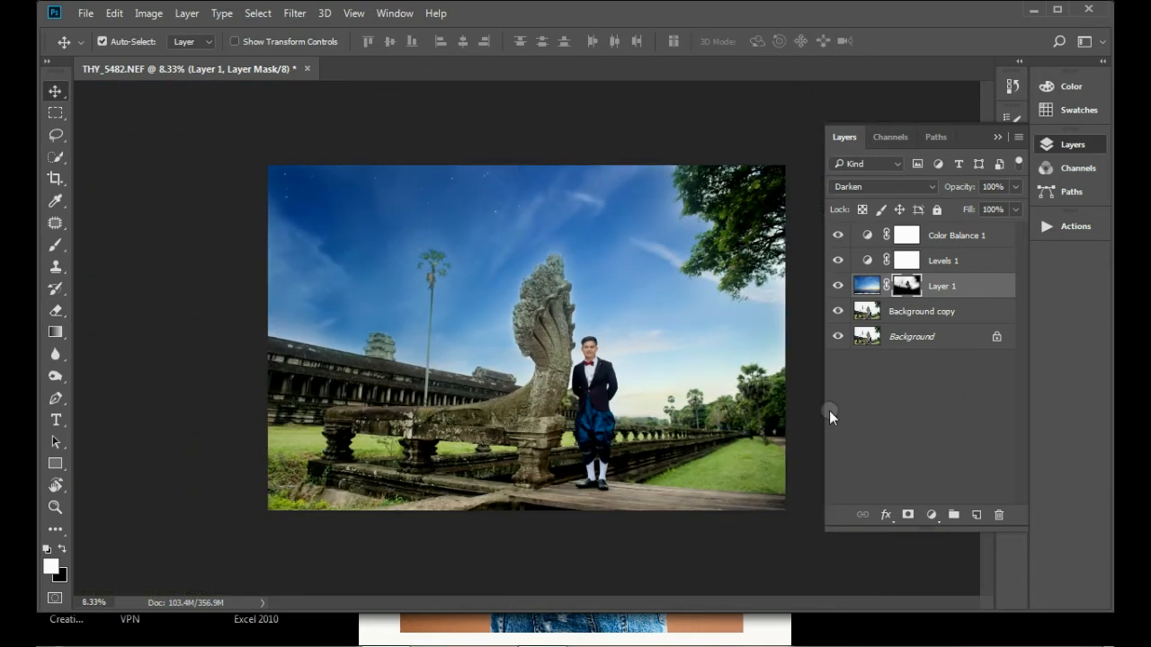
# Add a gradient fill layer above Color Balance 1, reversed and radial, with its centre shifted toward the man
pyautogui.click(936, 234)
pyautogui.click(932, 516)
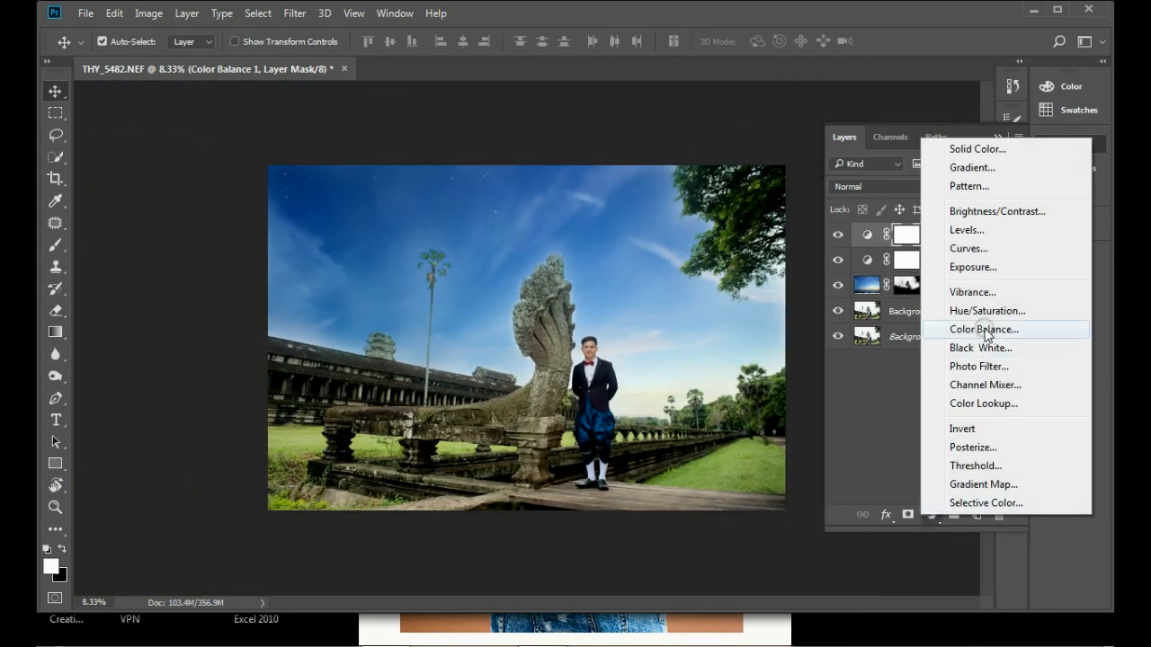
pyautogui.click(970, 168)
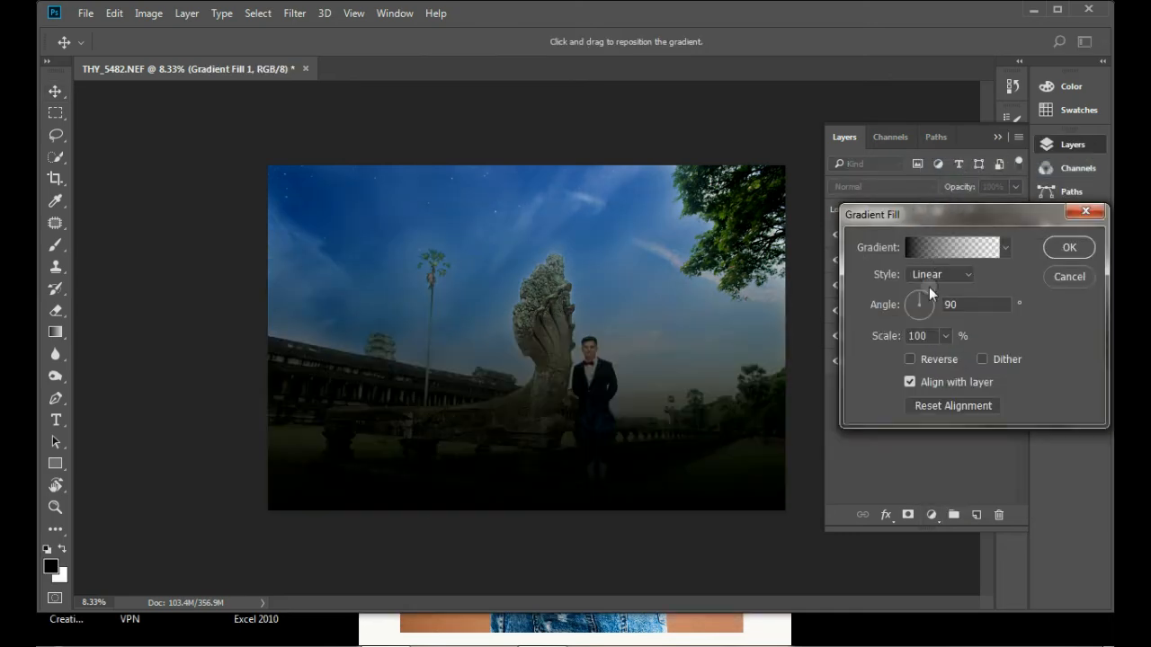
pyautogui.click(909, 358)
pyautogui.click(940, 275)
pyautogui.click(931, 301)
pyautogui.moveTo(548, 336); pyautogui.dragTo(639, 324)
# Set the radial gradient's scale to 715% and apply the gradient fill
pyautogui.moveTo(945, 358); pyautogui.dragTo(984, 357)
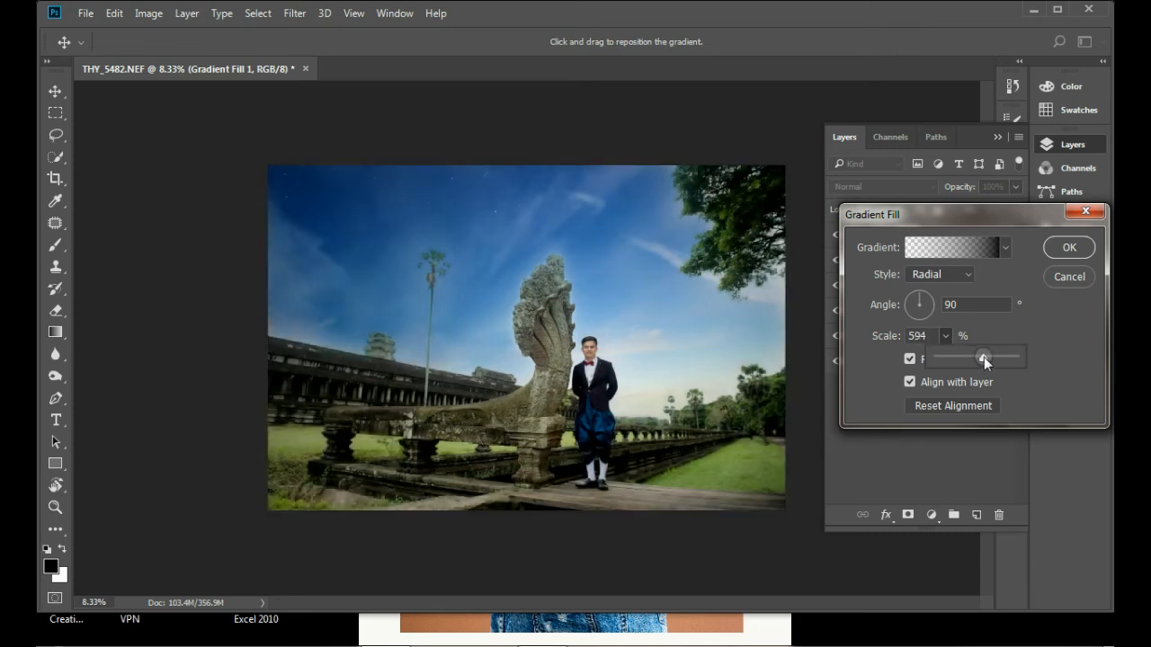
pyautogui.click(945, 335)
pyautogui.moveTo(952, 353); pyautogui.dragTo(955, 354)
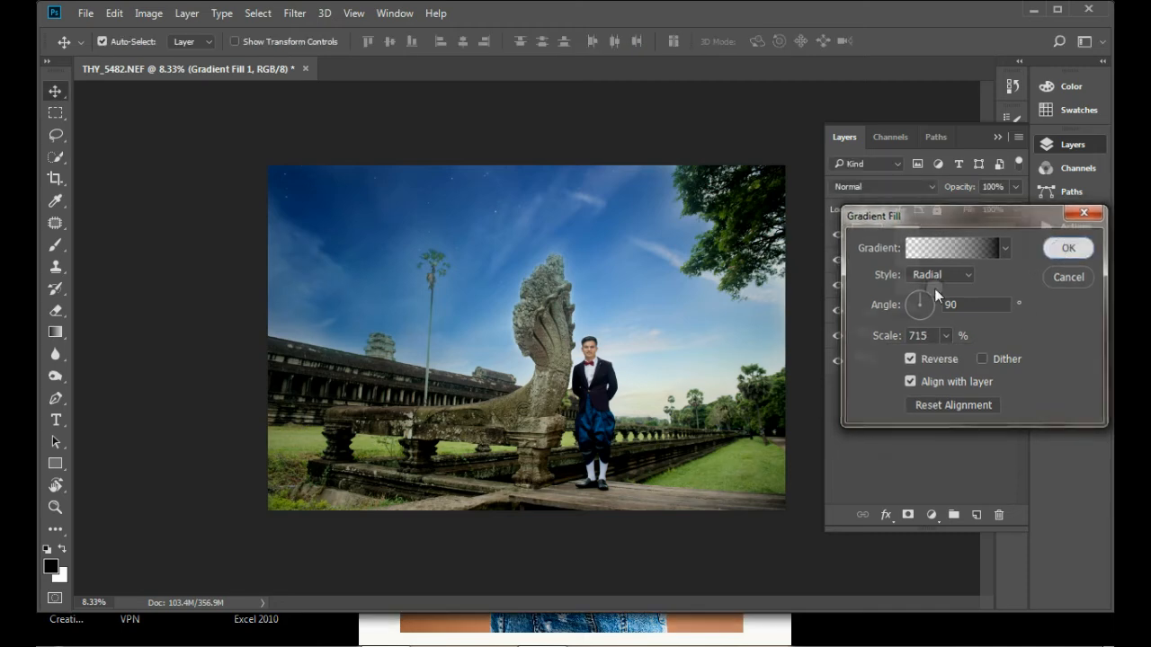
pyautogui.press('Return')
# Examine the vignetted photo around the man and the sky beside him
pyautogui.keyDown('ctrl'); pyautogui.click(601, 360); pyautogui.keyUp('ctrl')
pyautogui.keyDown('ctrl'); pyautogui.click(608, 385); pyautogui.keyUp('ctrl')
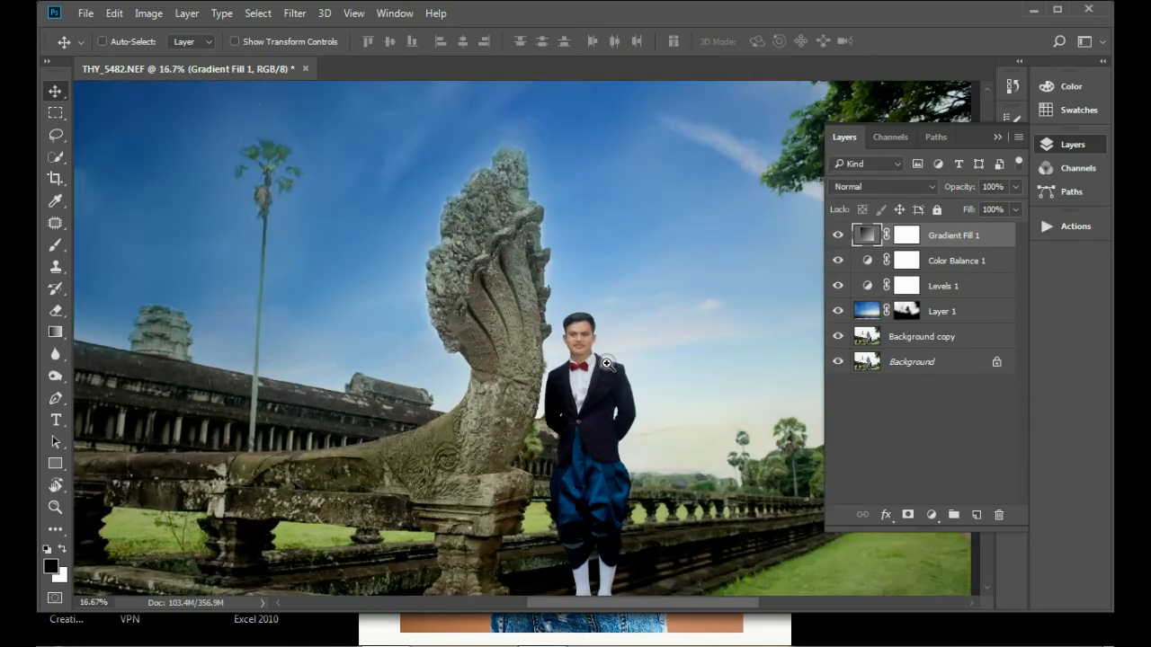
pyautogui.keyDown('ctrl'); pyautogui.click(674, 404); pyautogui.keyUp('ctrl')
pyautogui.moveTo(681, 404); pyautogui.dragTo(518, 389)
pyautogui.scroll(1, 483, 288)
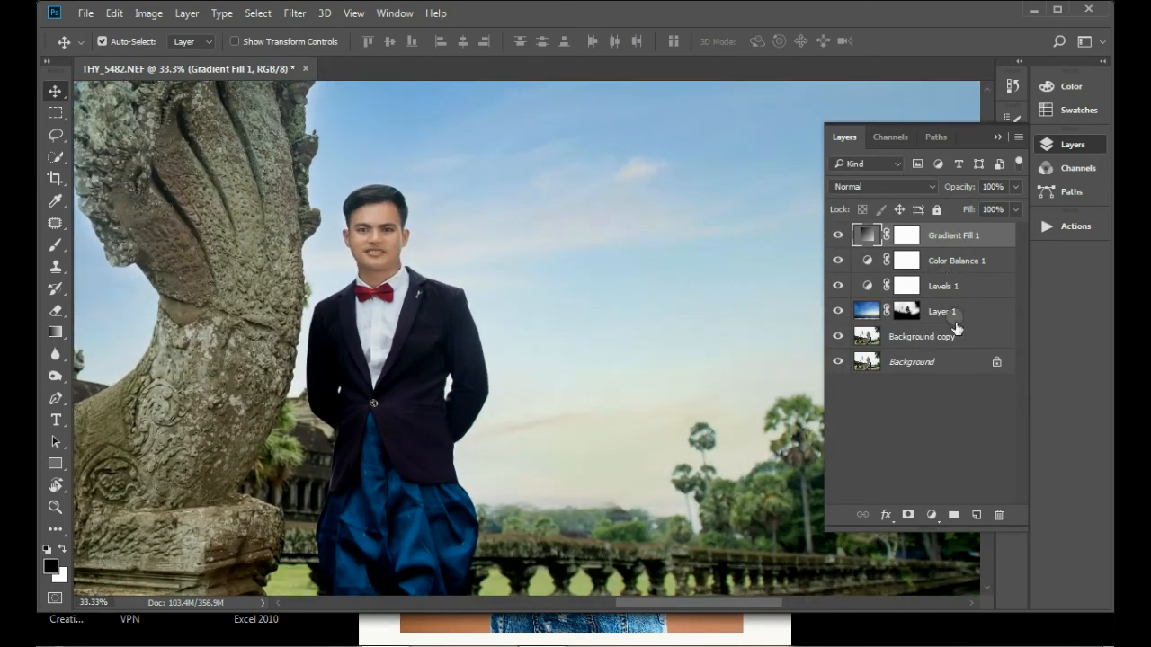
# Add a Photo Filter adjustment layer above Gradient Fill 1, trying several filters and settling on Deep Blue
pyautogui.click(930, 514)
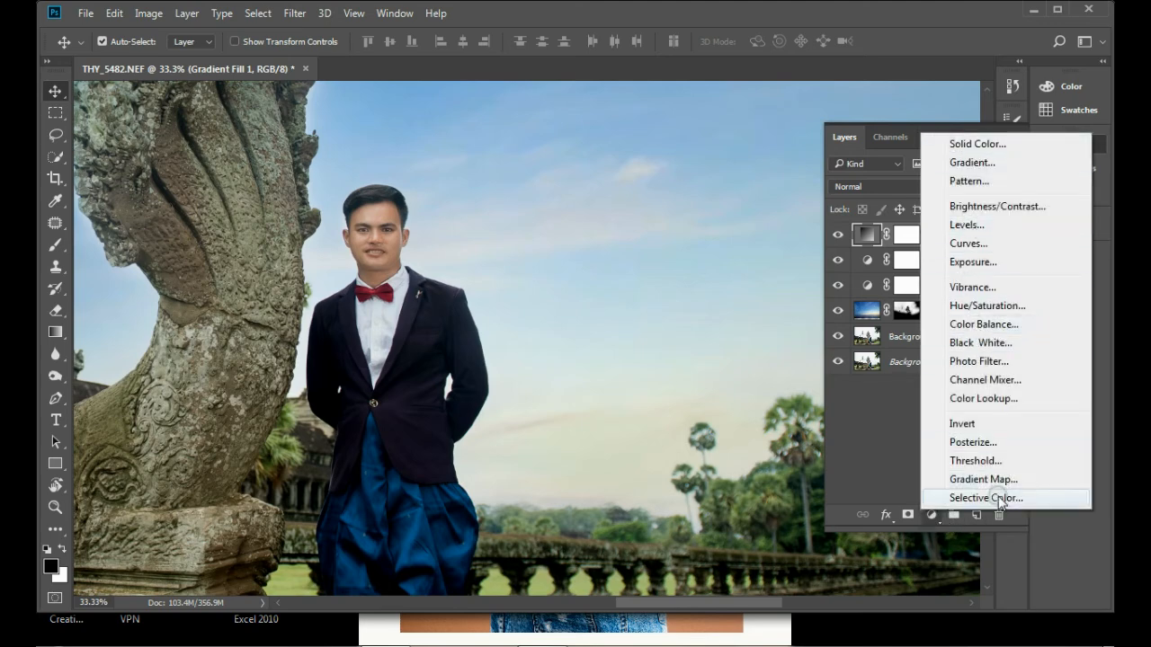
pyautogui.click(996, 361)
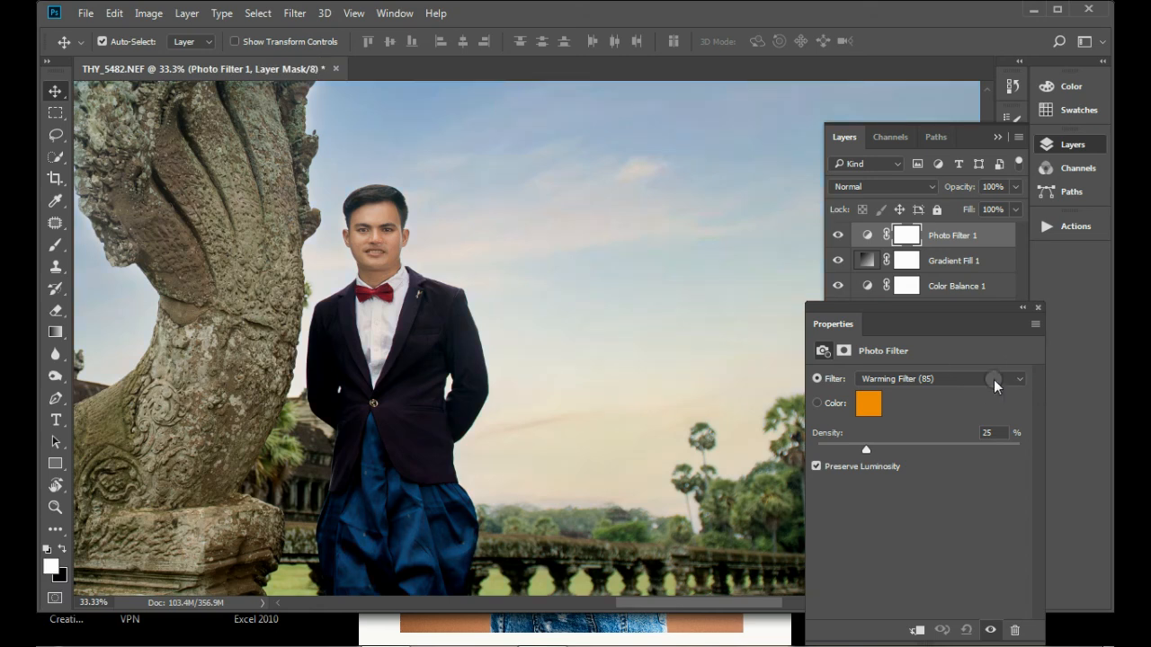
pyautogui.click(965, 376)
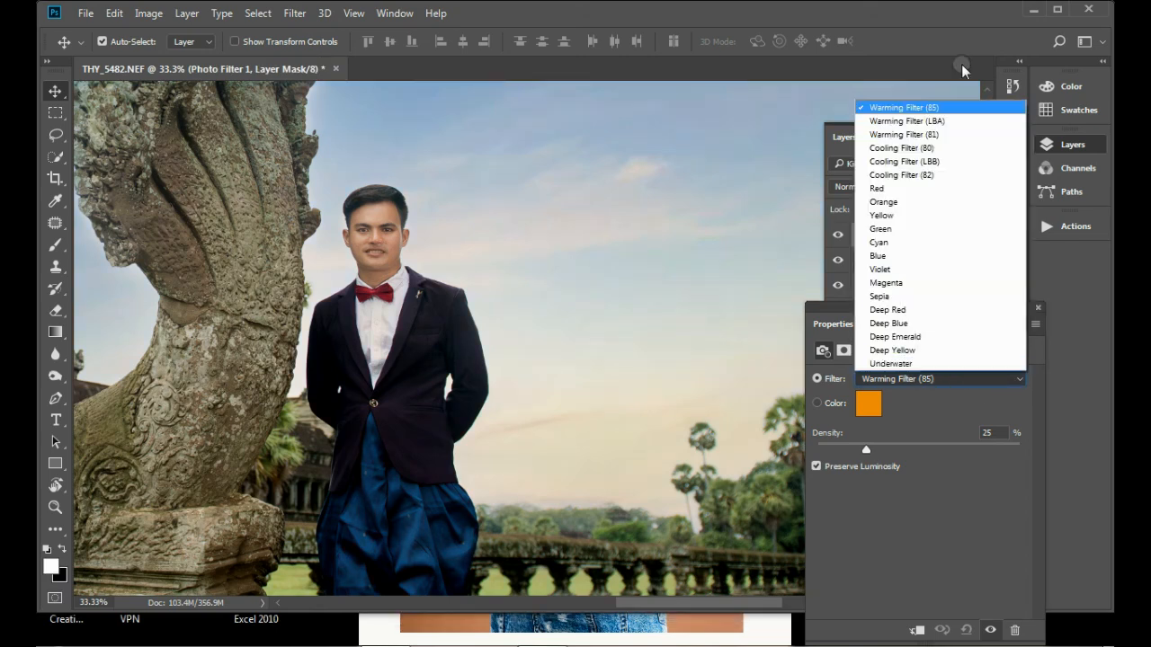
pyautogui.click(927, 120)
pyautogui.press('Down')
pyautogui.press('Down')
pyautogui.press('Down')
pyautogui.press('Down')
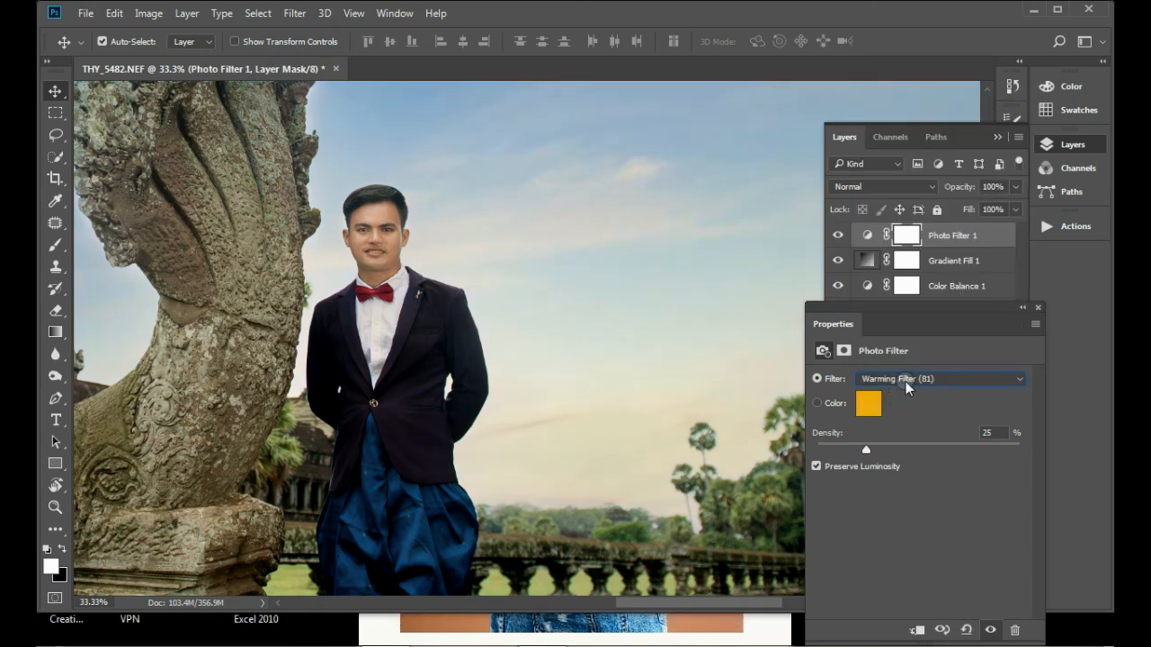
pyautogui.press('Down')
pyautogui.press('Down')
pyautogui.press('Down')
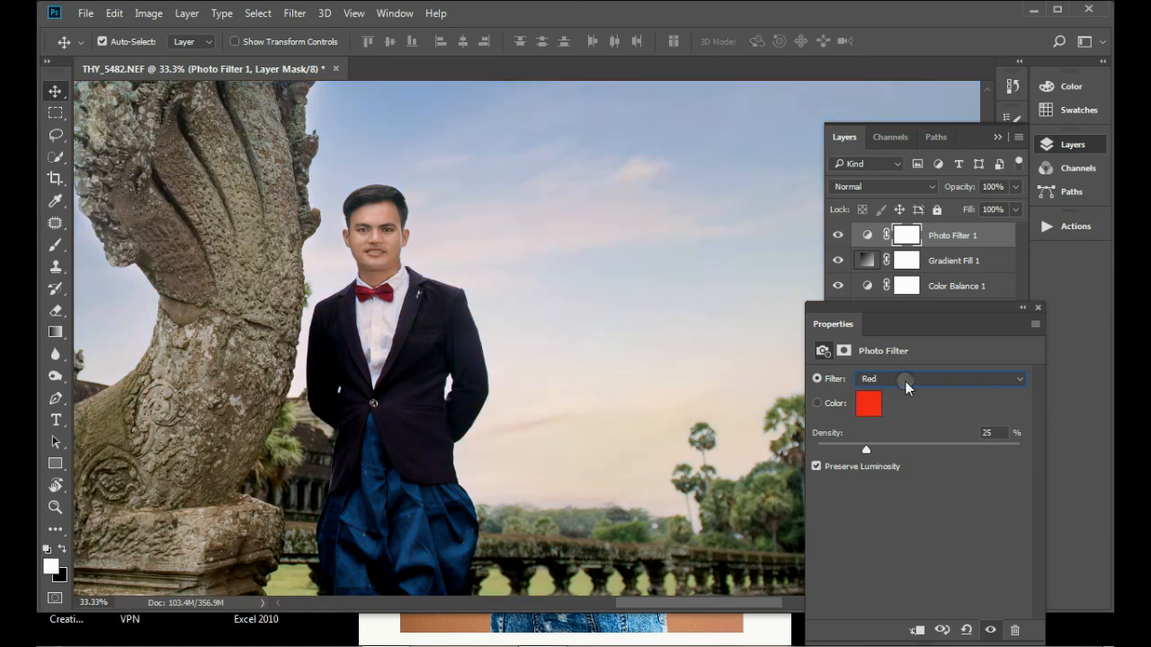
pyautogui.press('Down')
pyautogui.press('Down')
pyautogui.press('Down')
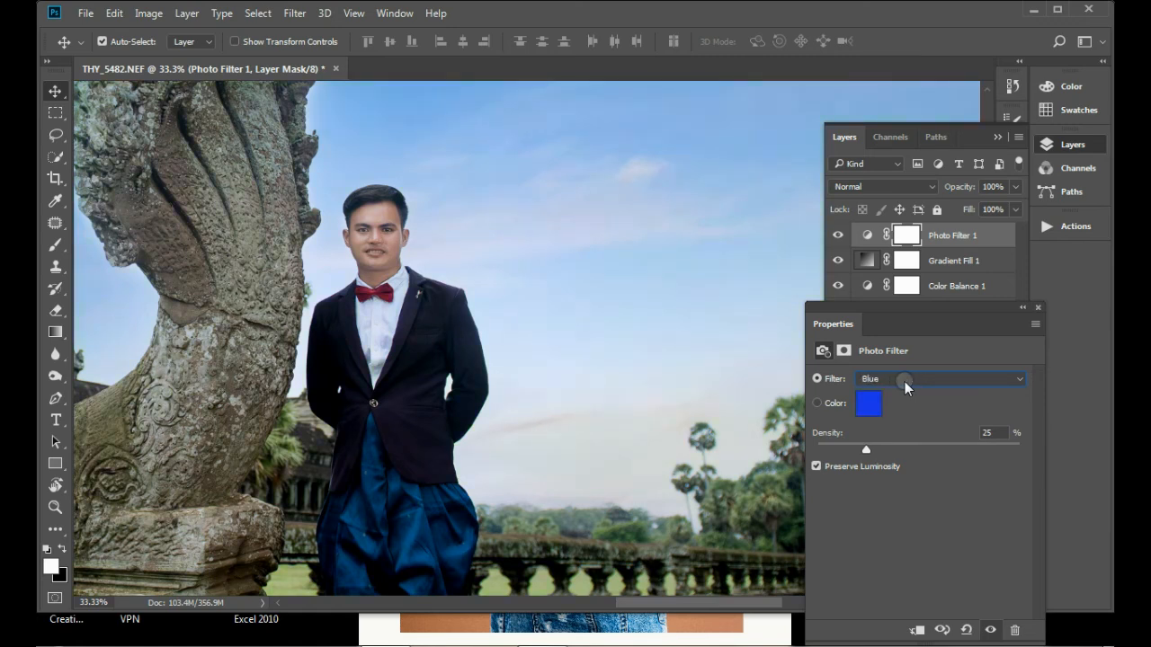
pyautogui.press('Down')
pyautogui.press('Down')
pyautogui.press('Down')
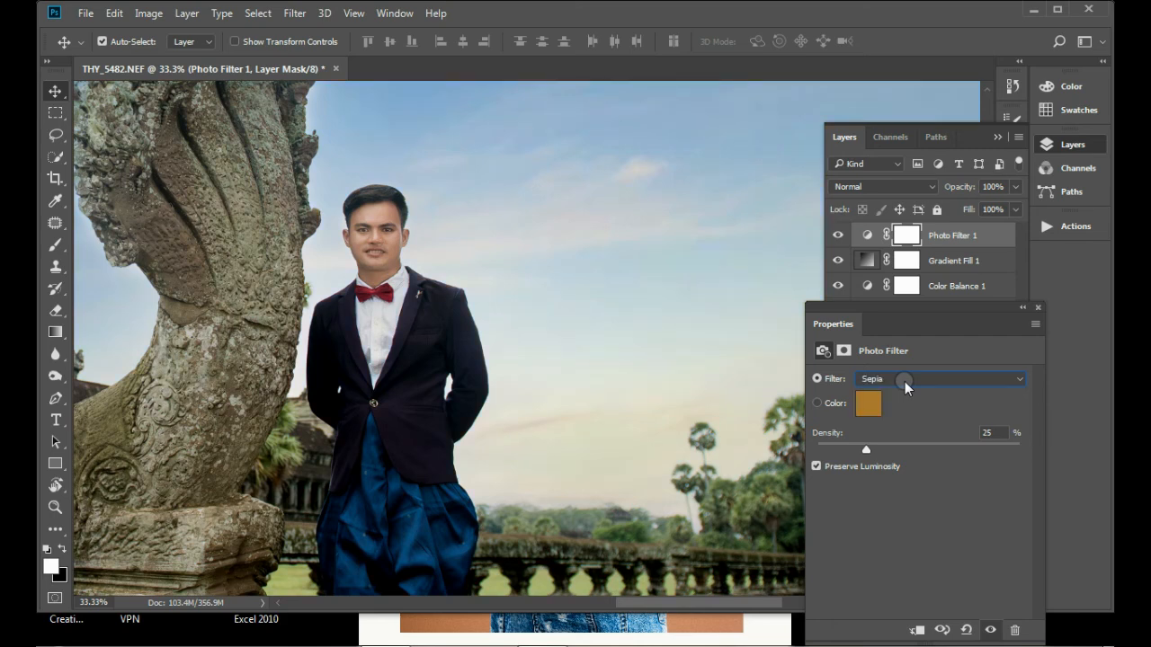
pyautogui.press('Down')
pyautogui.press('Down')
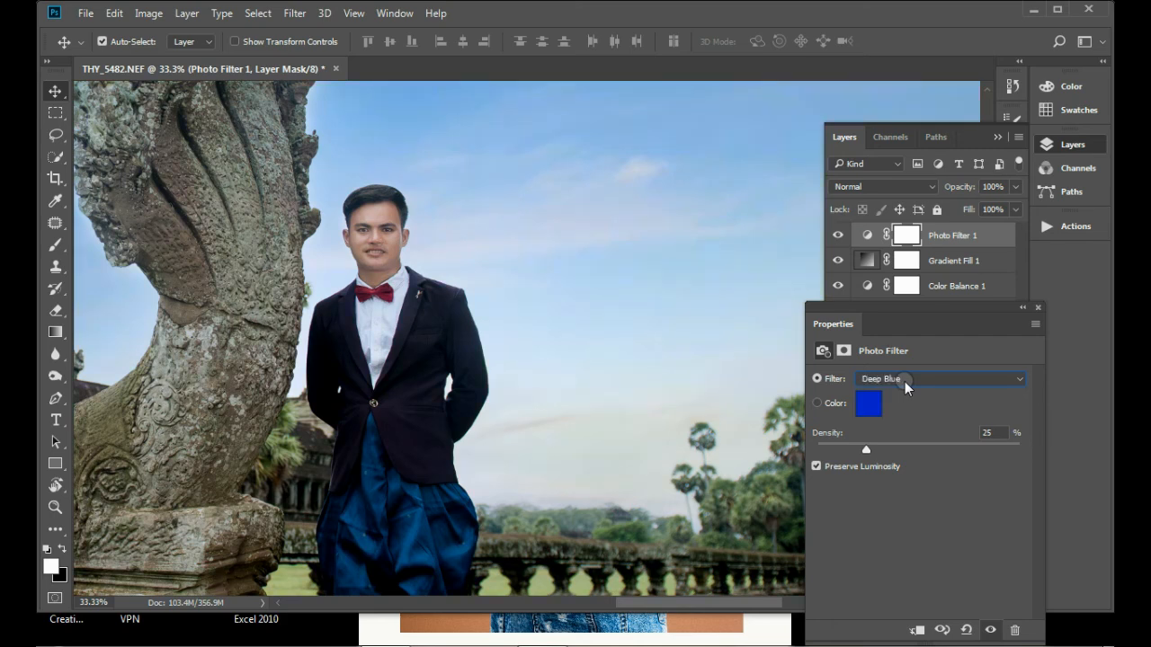
pyautogui.scroll(-2, 494, 282)
pyautogui.scroll(-2, 493, 283)
pyautogui.hotkey('alt', 'space')
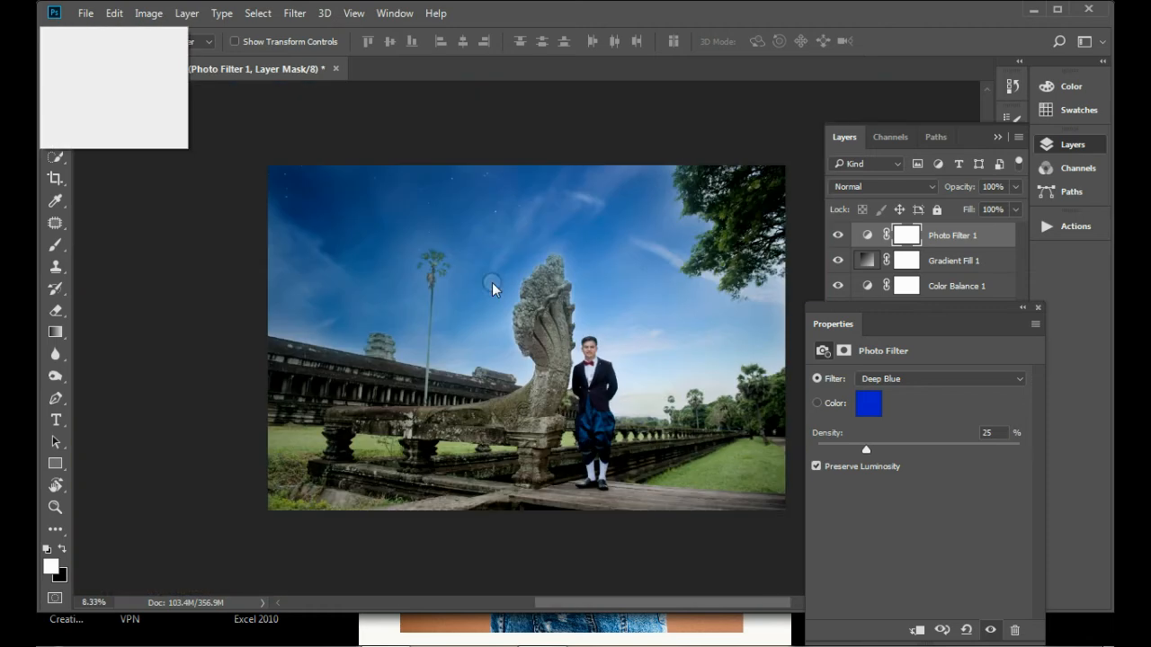
pyautogui.press('Escape')
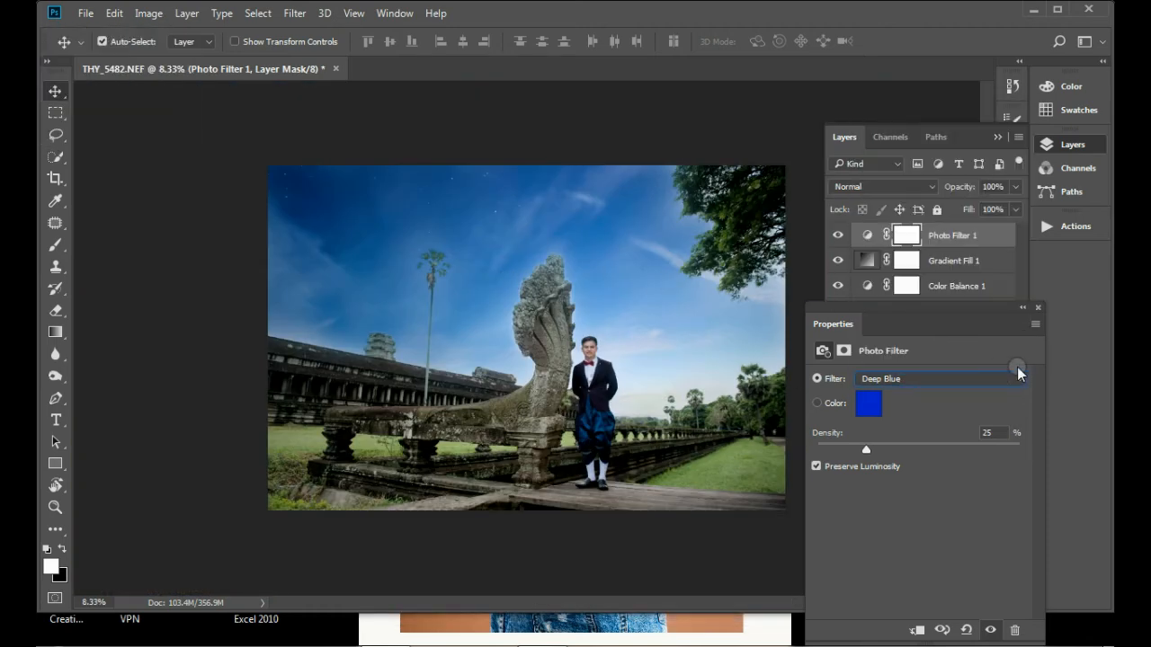
pyautogui.click(1037, 309)
# Reduce the fill of the Photo Filter 1 layer to 80%
pyautogui.keyDown('ctrl'); pyautogui.click(648, 302); pyautogui.keyUp('ctrl')
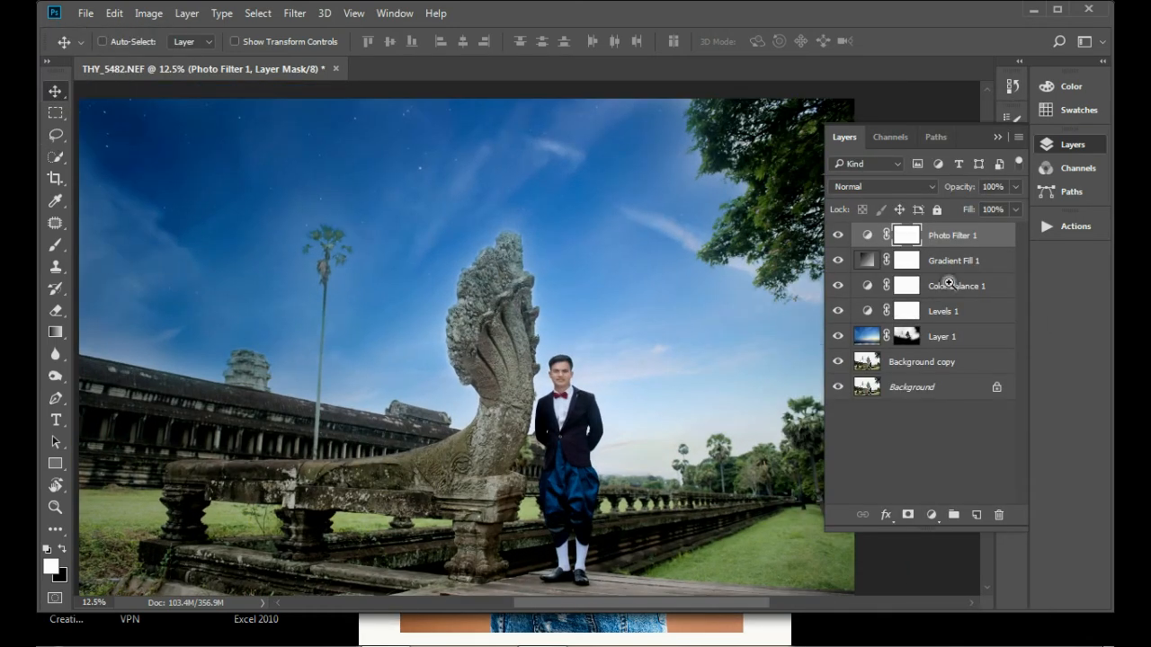
pyautogui.click(1015, 209)
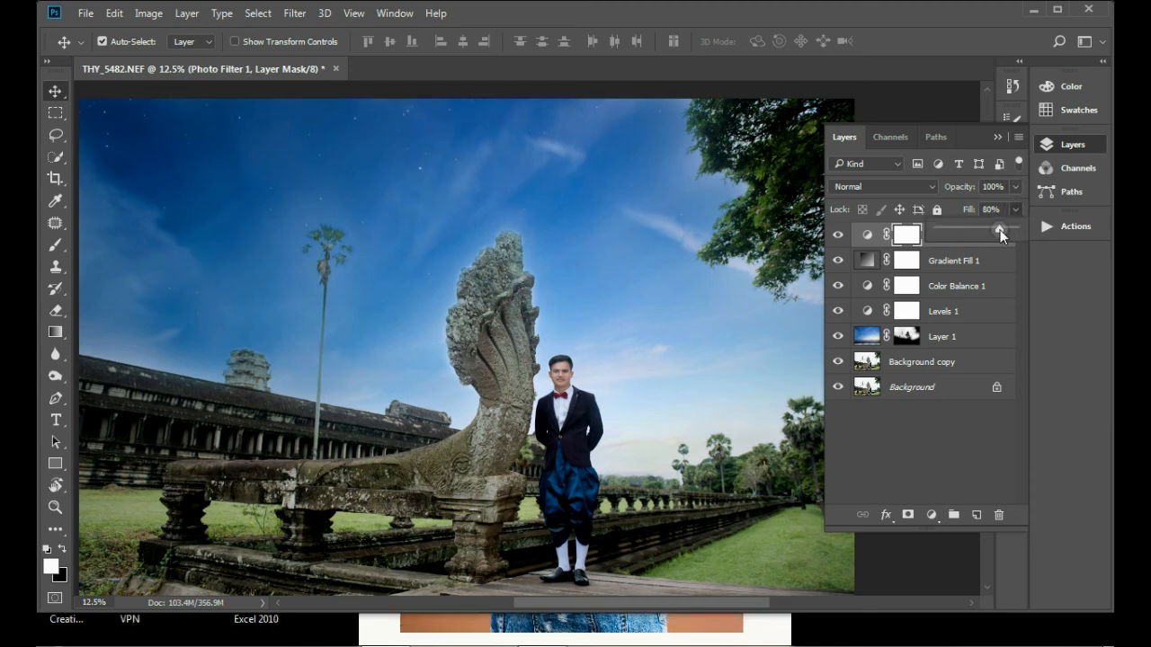
pyautogui.click(1017, 206)
# Add a Curves adjustment layer above Photo Filter 1 using the Medium Contrast (RGB) preset
pyautogui.keyDown('ctrl'); pyautogui.click(584, 357); pyautogui.keyUp('ctrl')
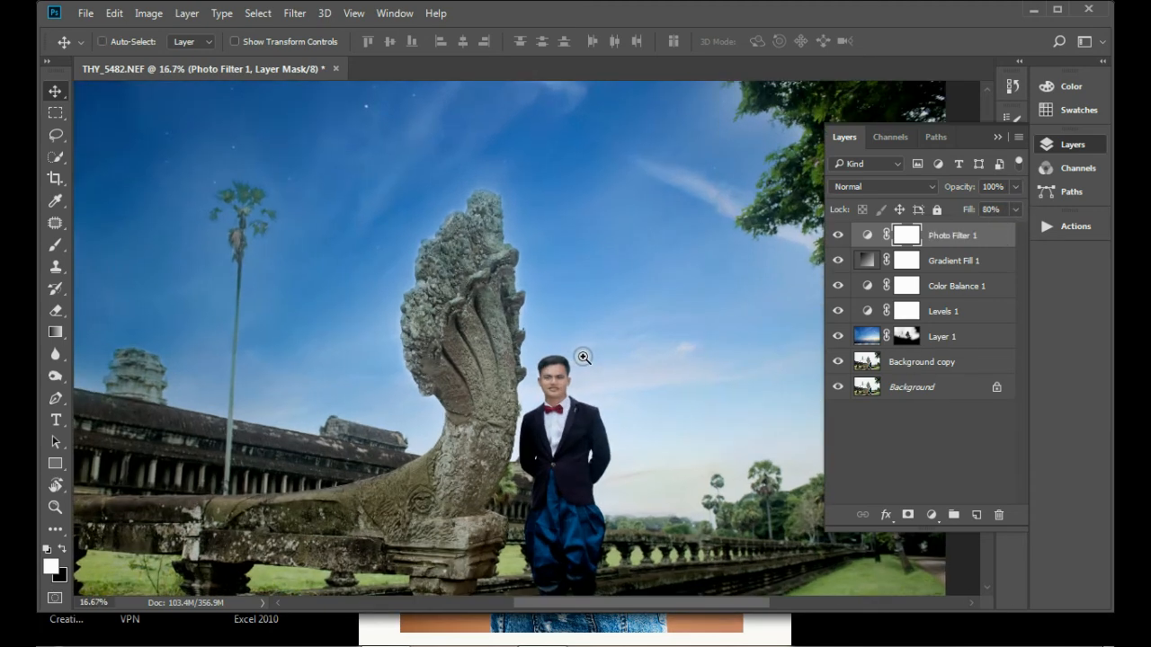
pyautogui.click(930, 515)
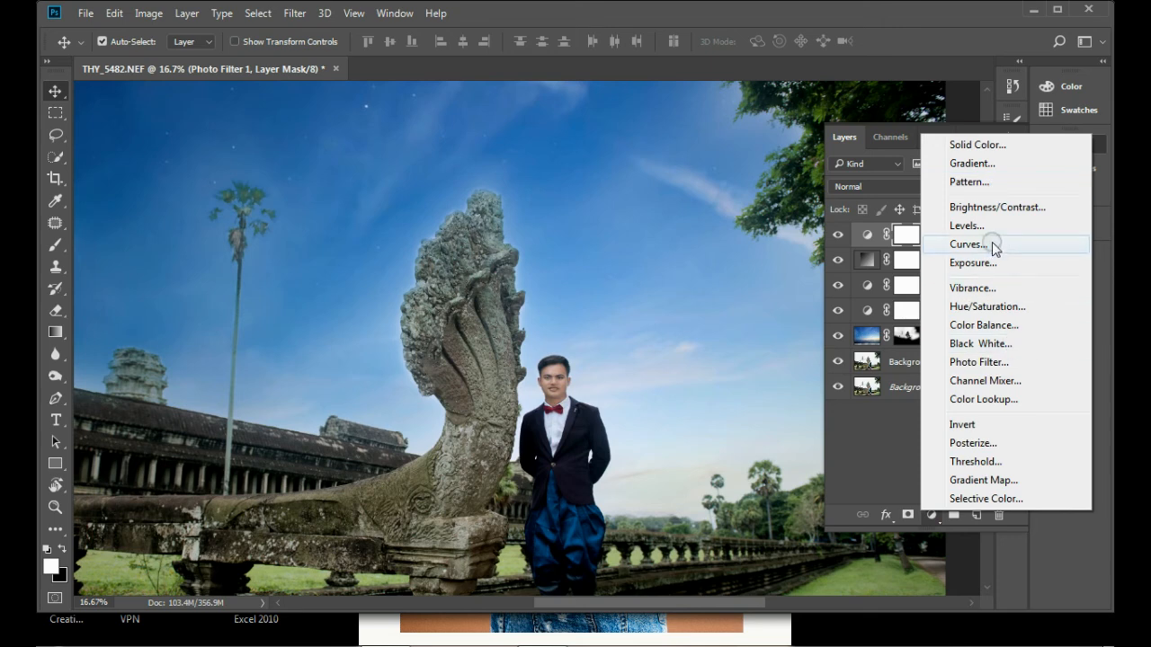
pyautogui.click(993, 246)
pyautogui.click(953, 378)
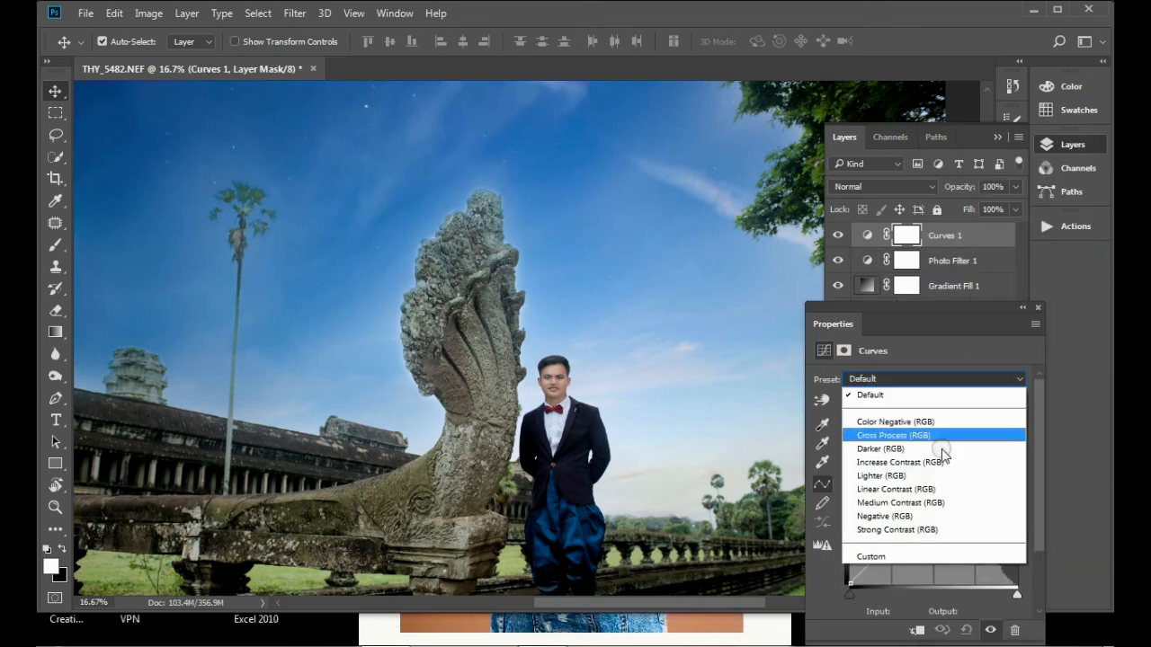
pyautogui.click(939, 509)
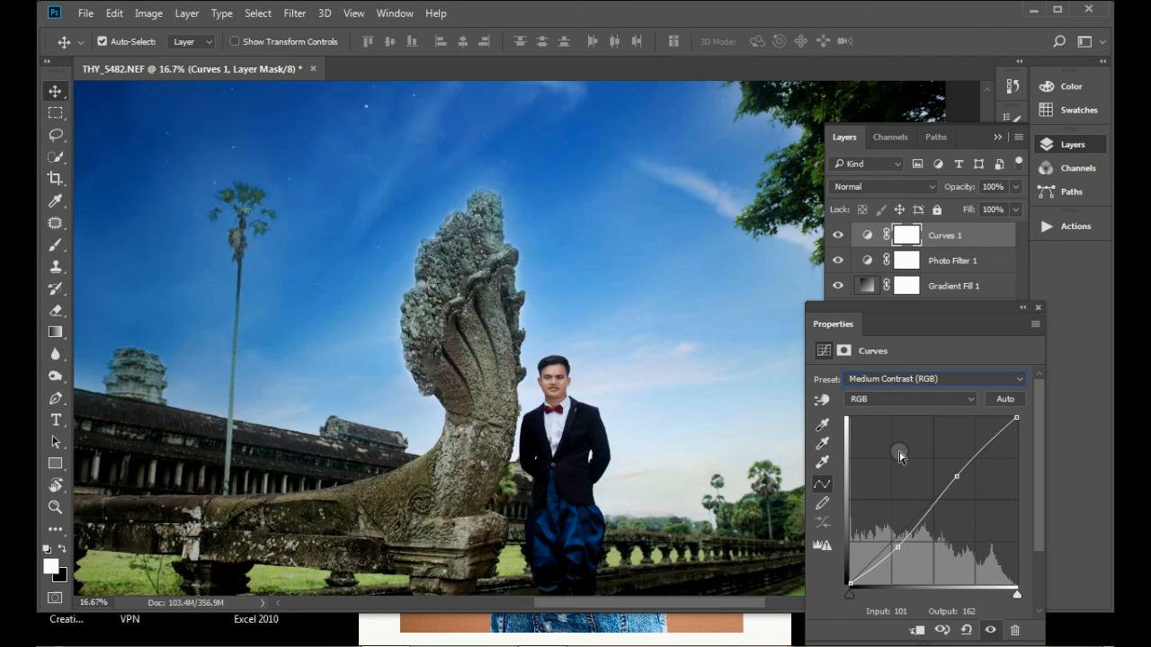
pyautogui.click(1038, 308)
# Add a Levels adjustment layer above Curves 1 and set its midtone input level to 1.17
pyautogui.keyDown('alt'); pyautogui.click(693, 342); pyautogui.keyUp('alt')
pyautogui.keyDown('alt'); pyautogui.click(692, 343); pyautogui.keyUp('alt')
pyautogui.keyDown('ctrl'); pyautogui.click(607, 339); pyautogui.keyUp('ctrl')
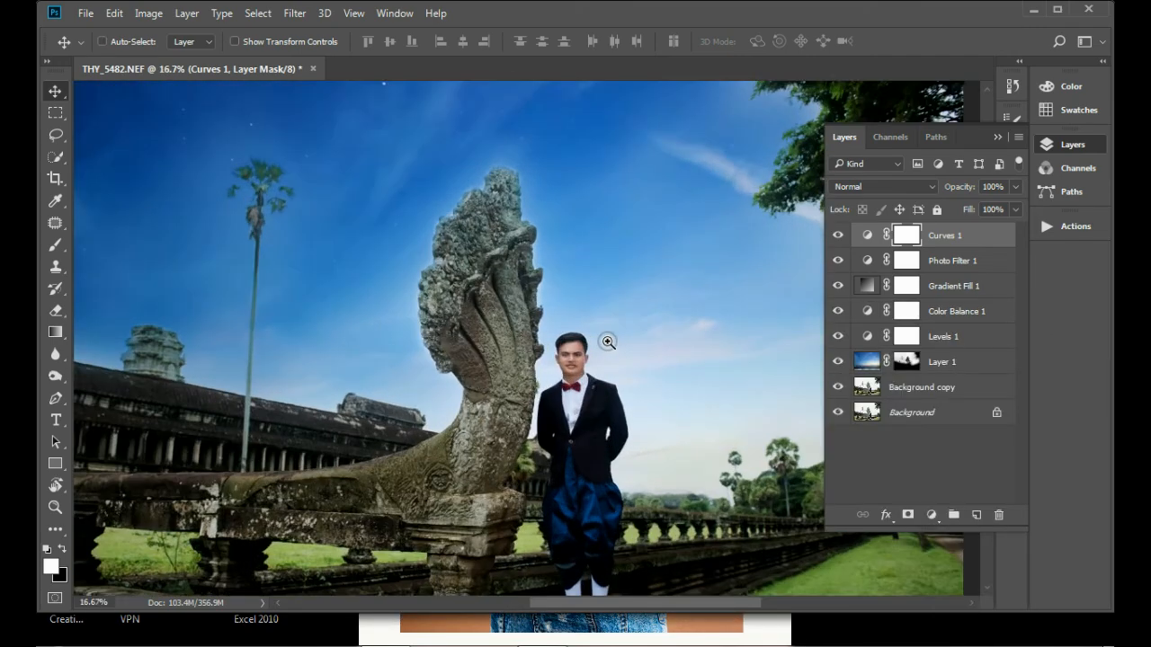
pyautogui.keyDown('ctrl'); pyautogui.click(607, 345); pyautogui.keyUp('ctrl')
pyautogui.click(931, 515)
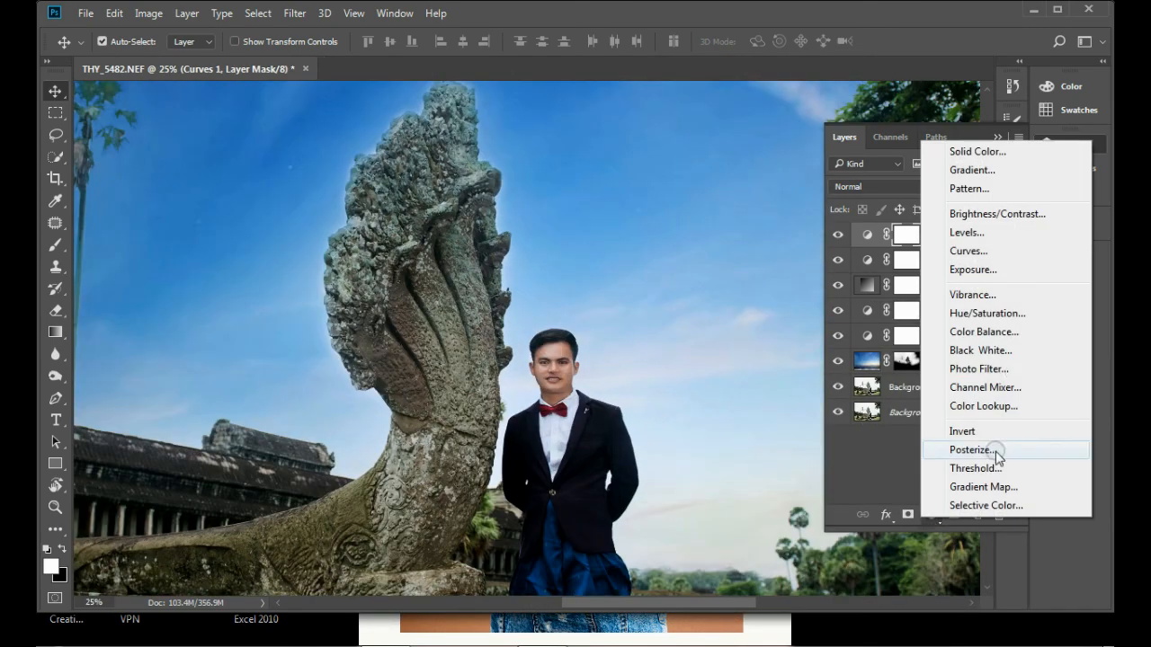
pyautogui.click(994, 233)
pyautogui.moveTo(926, 499); pyautogui.dragTo(923, 500)
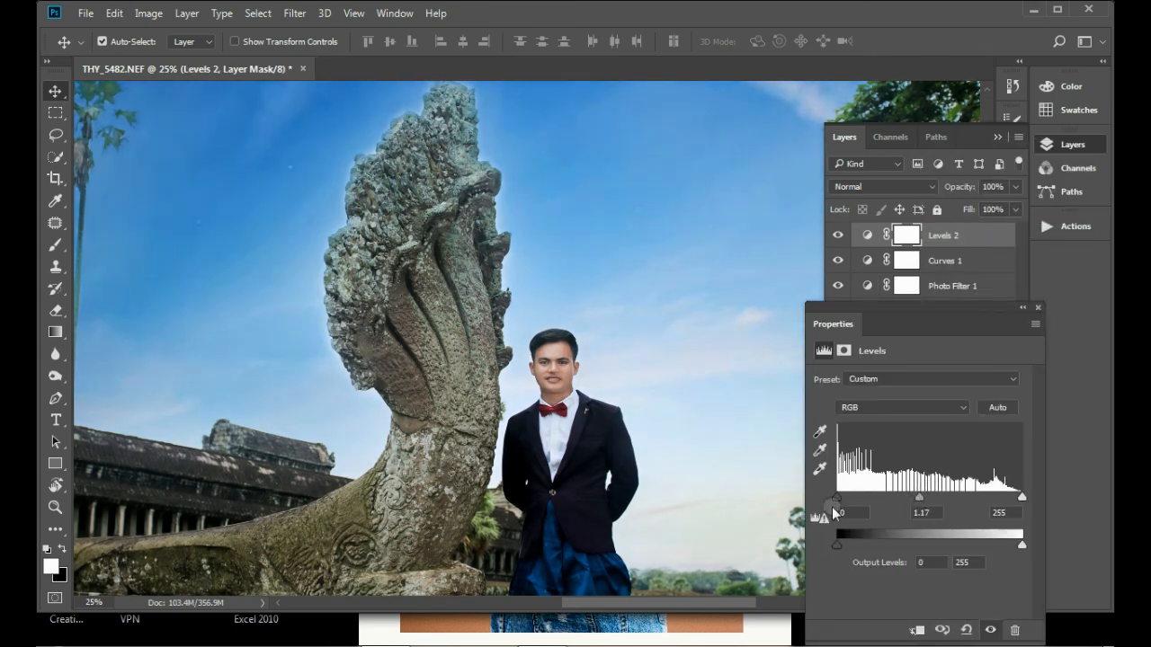
pyautogui.click(1038, 308)
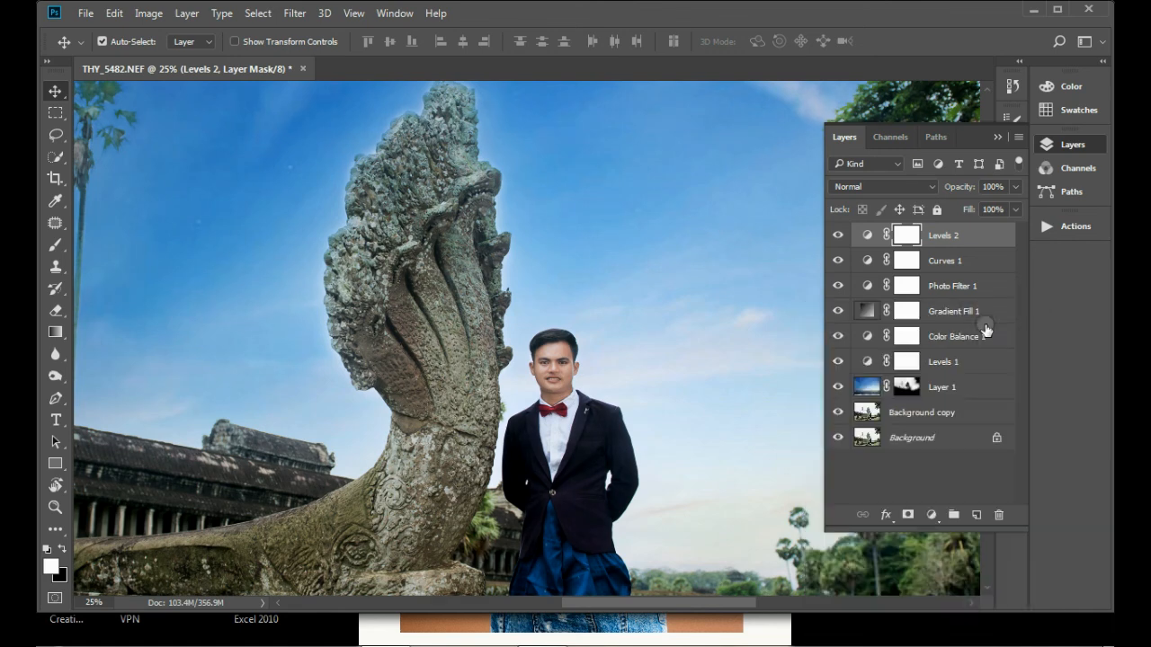
# Choose the 1600 px logo brush with the Brush tool and set its opacity and flow to 100%
pyautogui.keyDown('alt'); pyautogui.click(623, 407); pyautogui.keyUp('alt')
pyautogui.keyDown('alt'); pyautogui.click(706, 409); pyautogui.keyUp('alt')
pyautogui.keyDown('alt'); pyautogui.click(706, 409); pyautogui.keyUp('alt')
pyautogui.keyDown('alt'); pyautogui.click(706, 409); pyautogui.keyUp('alt')
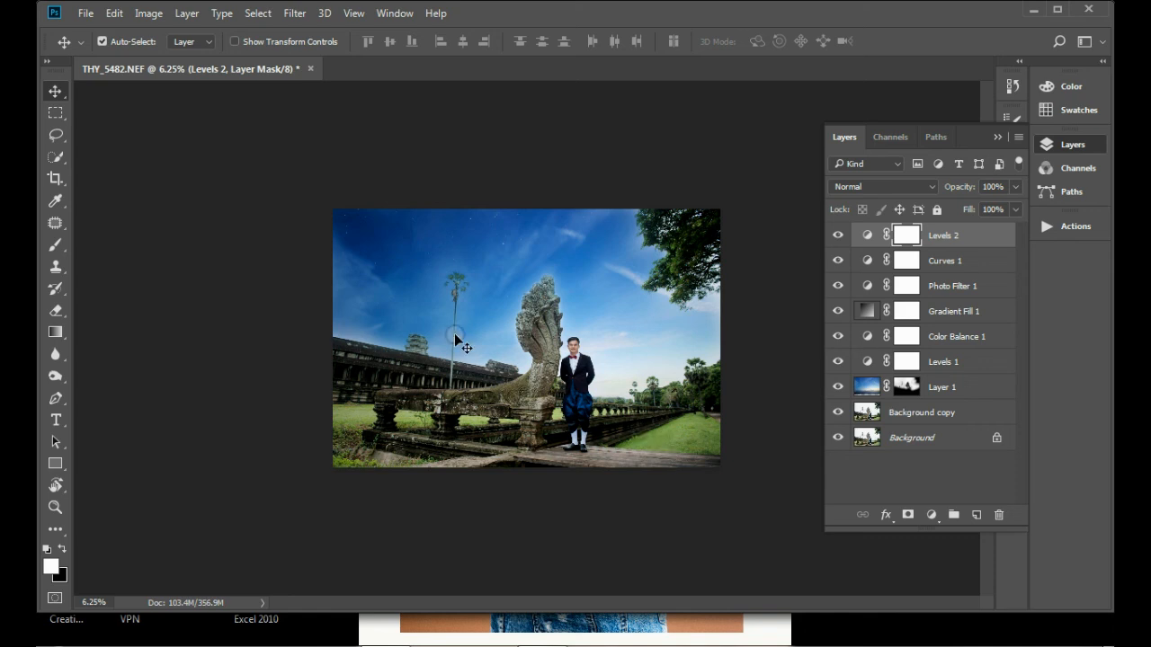
pyautogui.click(55, 244)
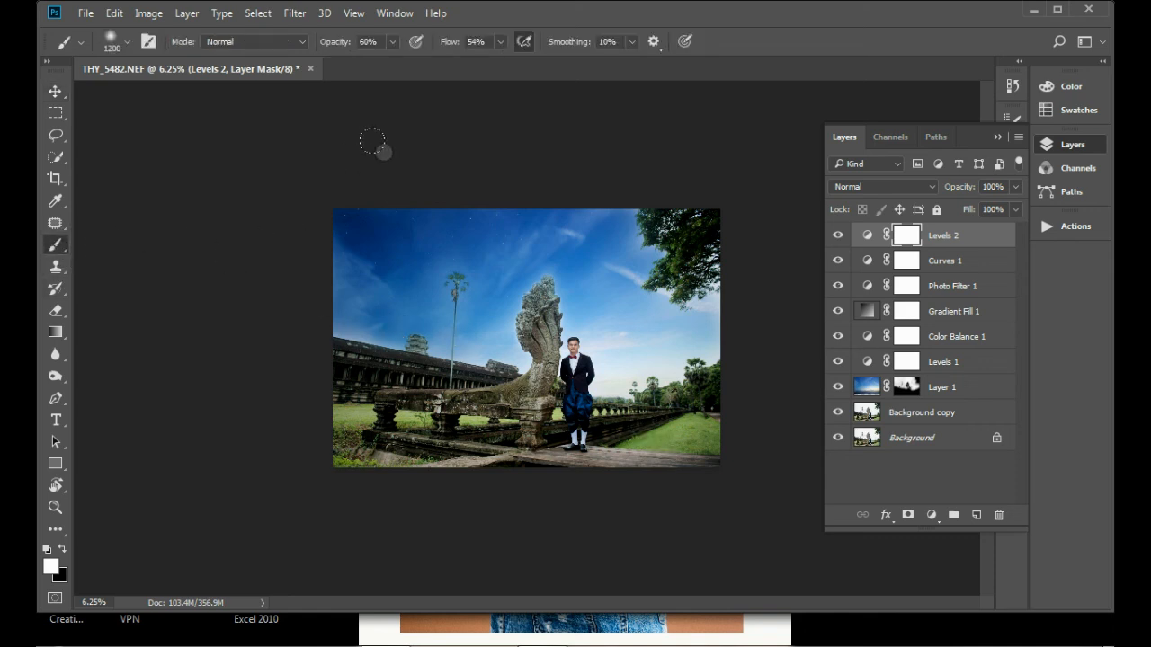
pyautogui.rightClick(423, 232)
pyautogui.doubleClick(529, 341)
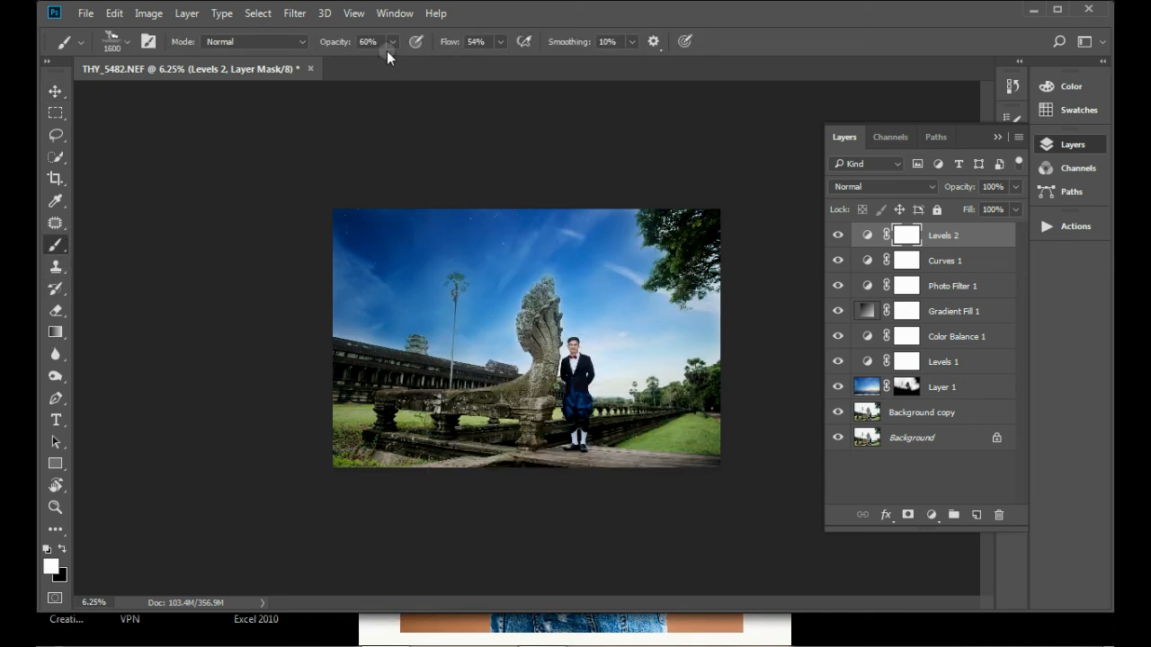
pyautogui.moveTo(387, 50); pyautogui.dragTo(463, 70)
pyautogui.click(502, 44)
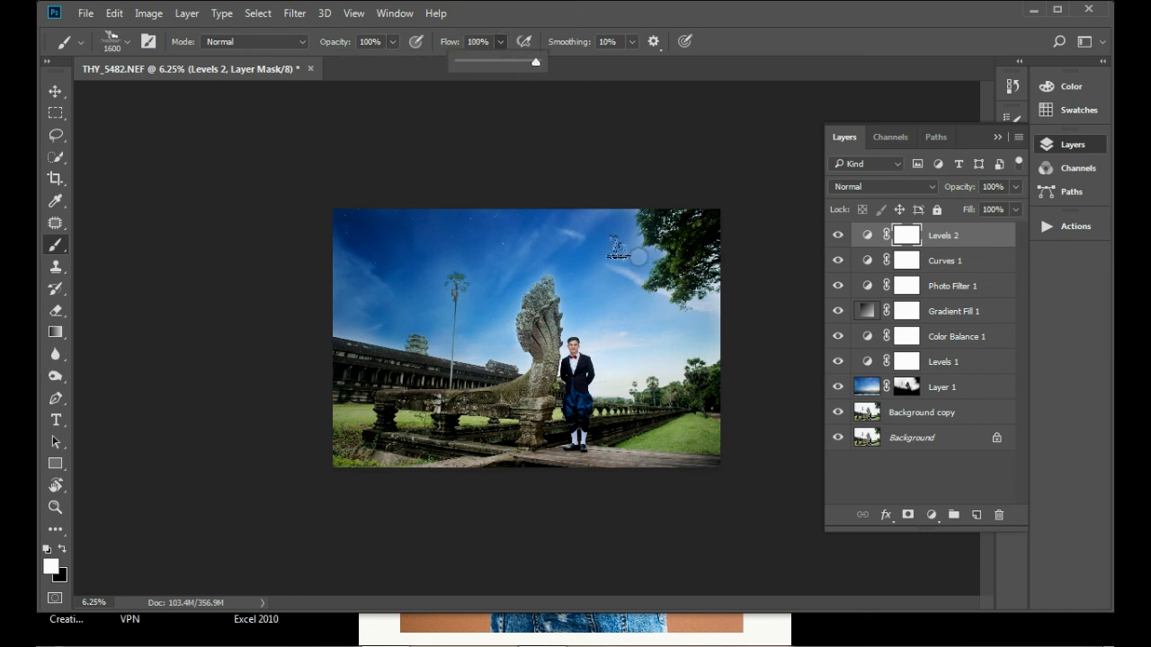
pyautogui.click(392, 244)
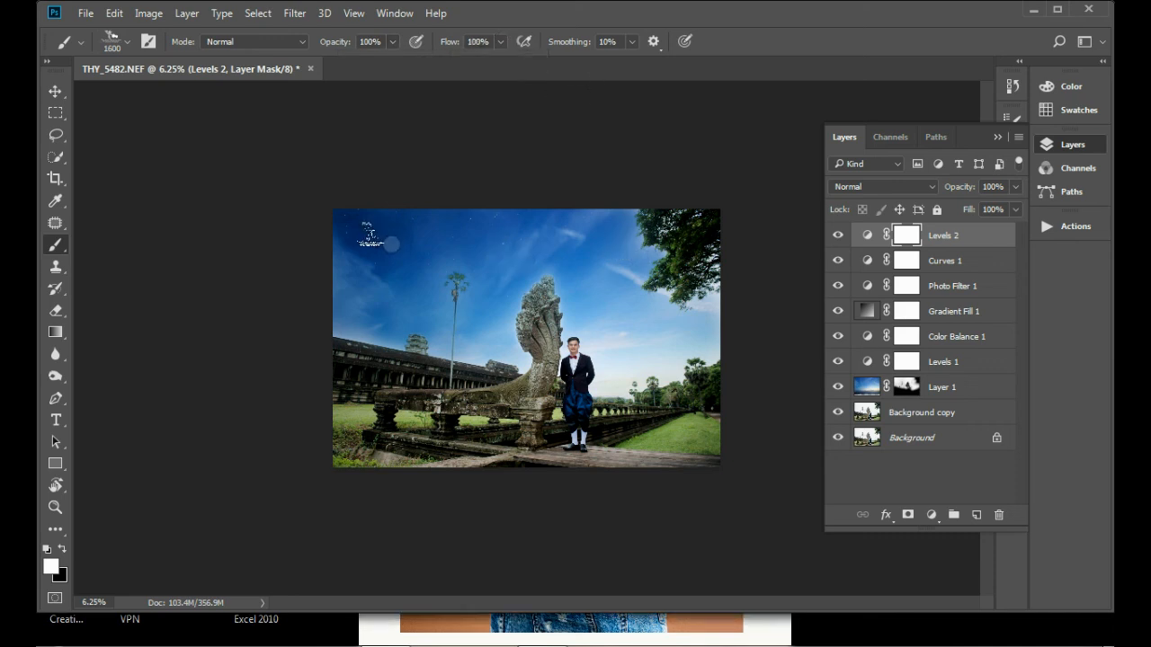
# Add a new layer above Levels 2 and stamp the logo in black in the photo's upper-left sky
pyautogui.click(976, 514)
pyautogui.press('x')
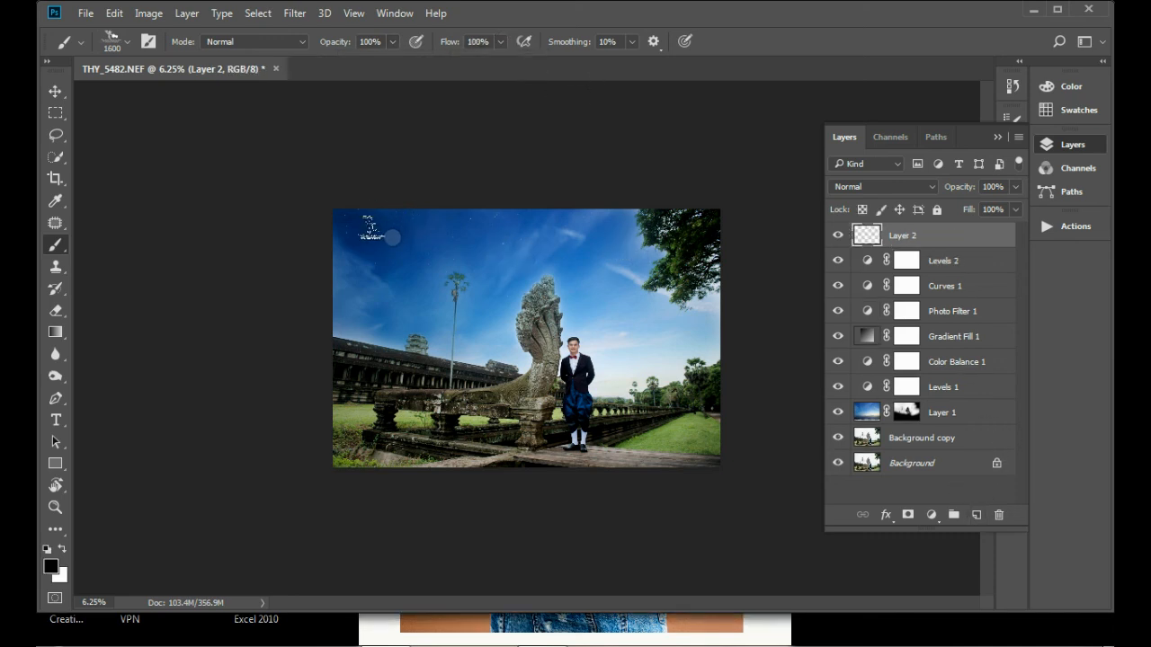
pyautogui.moveTo(415, 238); pyautogui.dragTo(393, 238)
# Apply a yellow Color Overlay at 100% opacity and a Drop Shadow to the logo layer
pyautogui.click(886, 514)
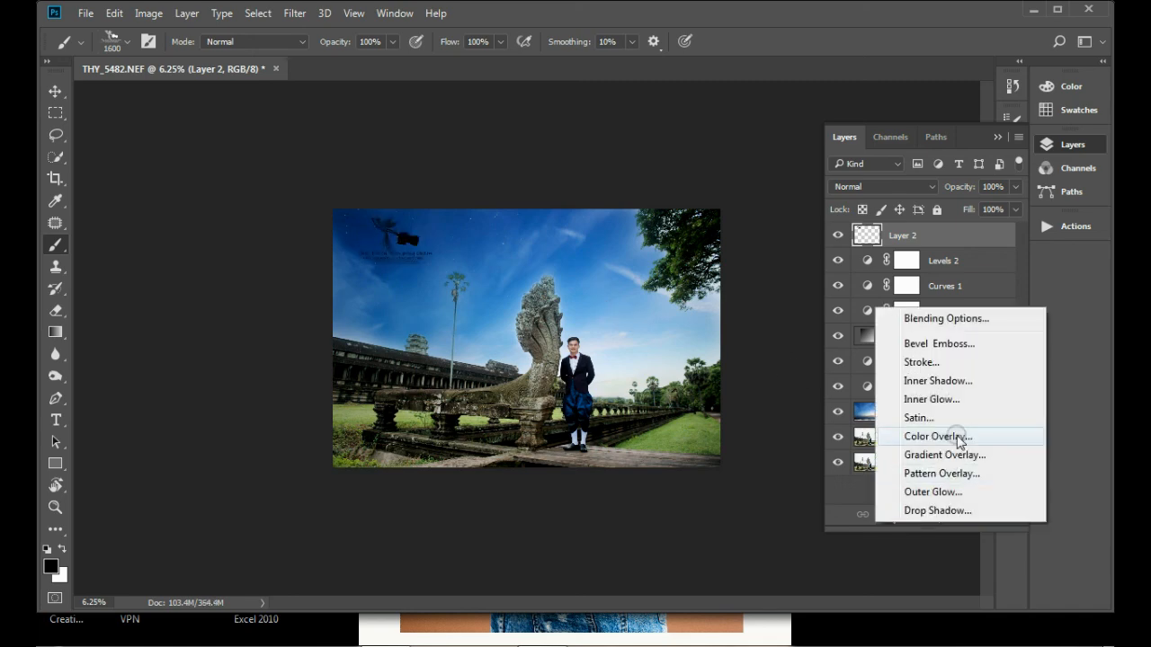
pyautogui.click(935, 437)
pyautogui.moveTo(684, 76); pyautogui.dragTo(982, 276)
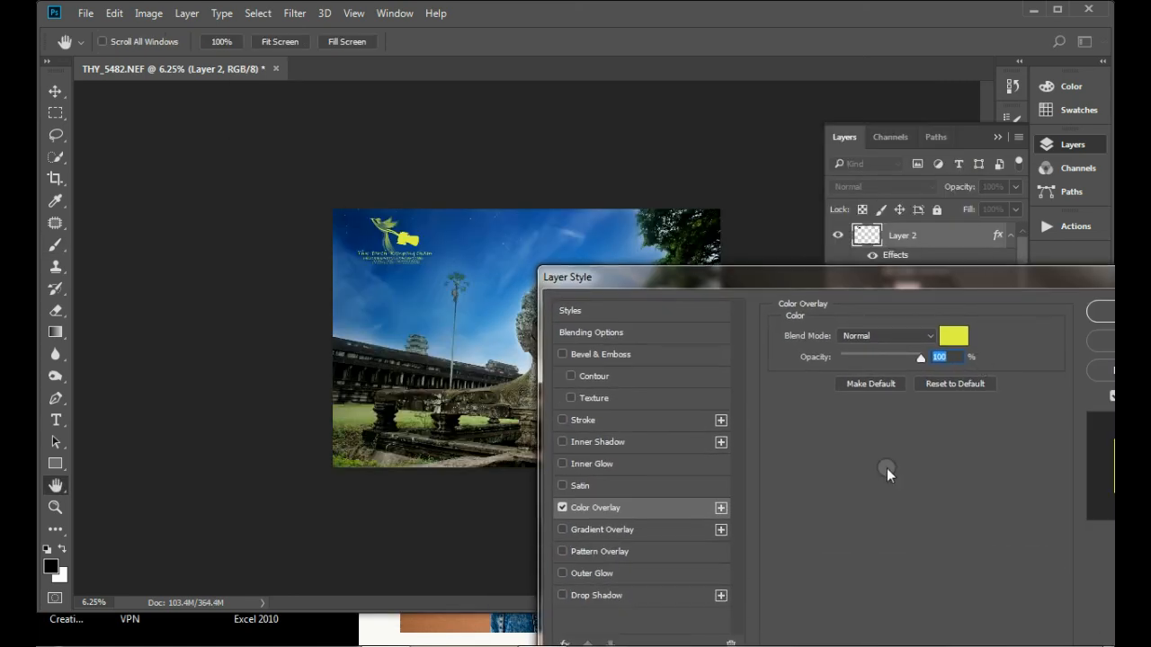
pyautogui.click(650, 595)
pyautogui.click(1106, 318)
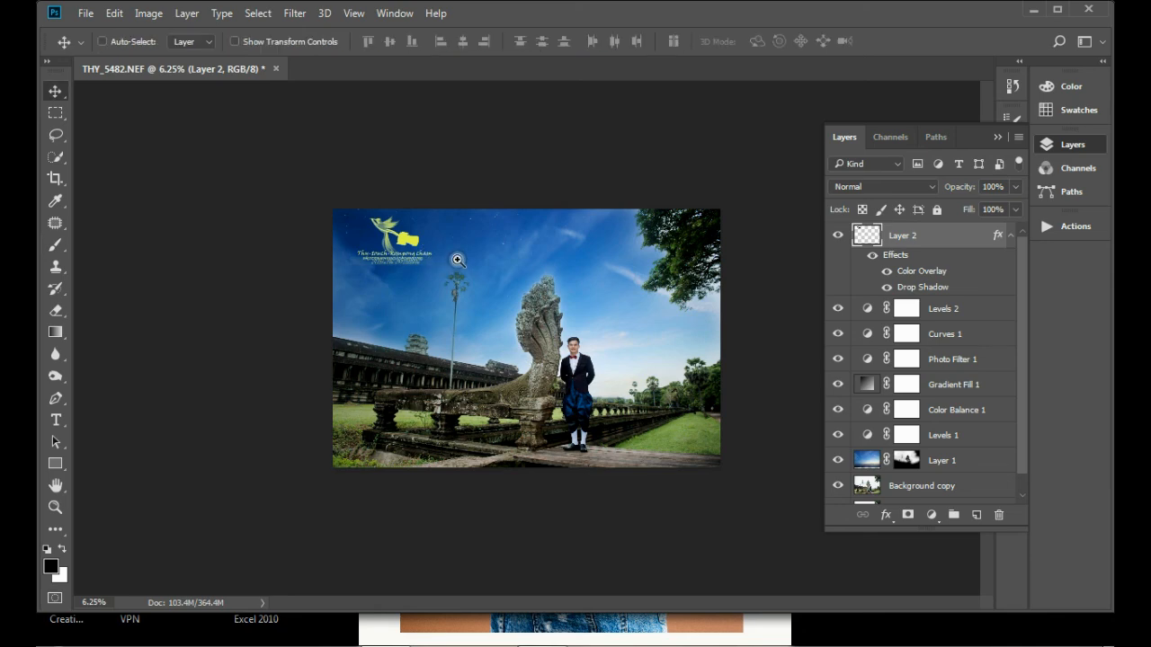
pyautogui.keyDown('ctrl'); pyautogui.click(457, 259); pyautogui.keyUp('ctrl')
pyautogui.keyDown('ctrl'); pyautogui.click(457, 259); pyautogui.keyUp('ctrl')
pyautogui.hotkey('ctrl', '-')
pyautogui.hotkey('ctrl', '-')
pyautogui.hotkey('ctrl', '-')
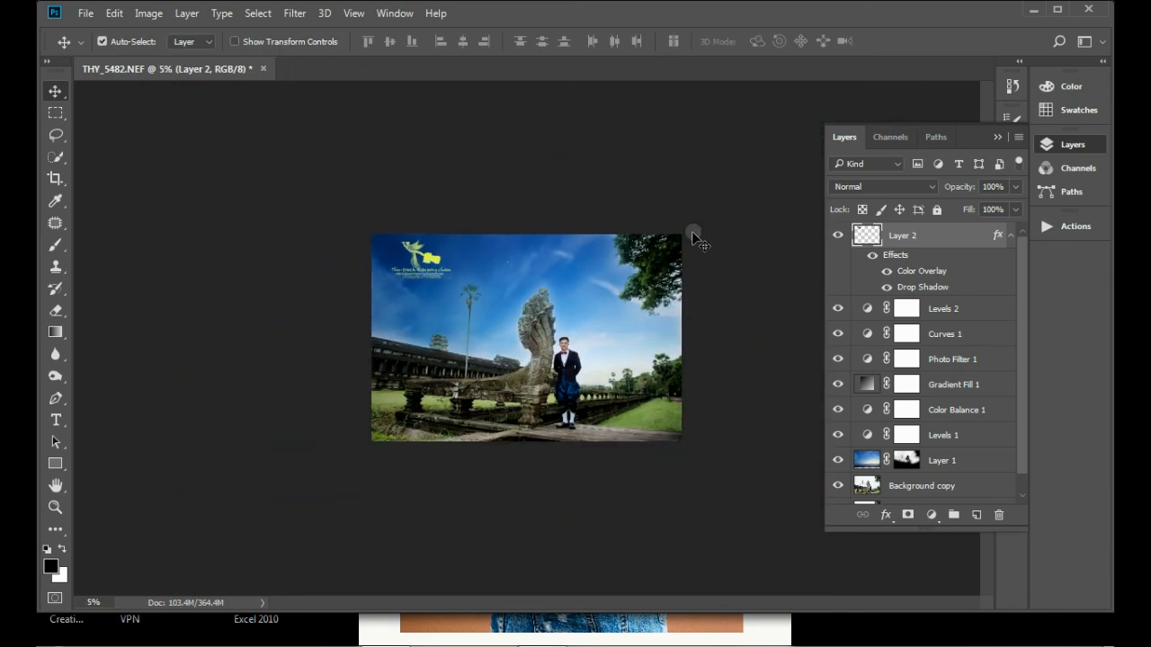